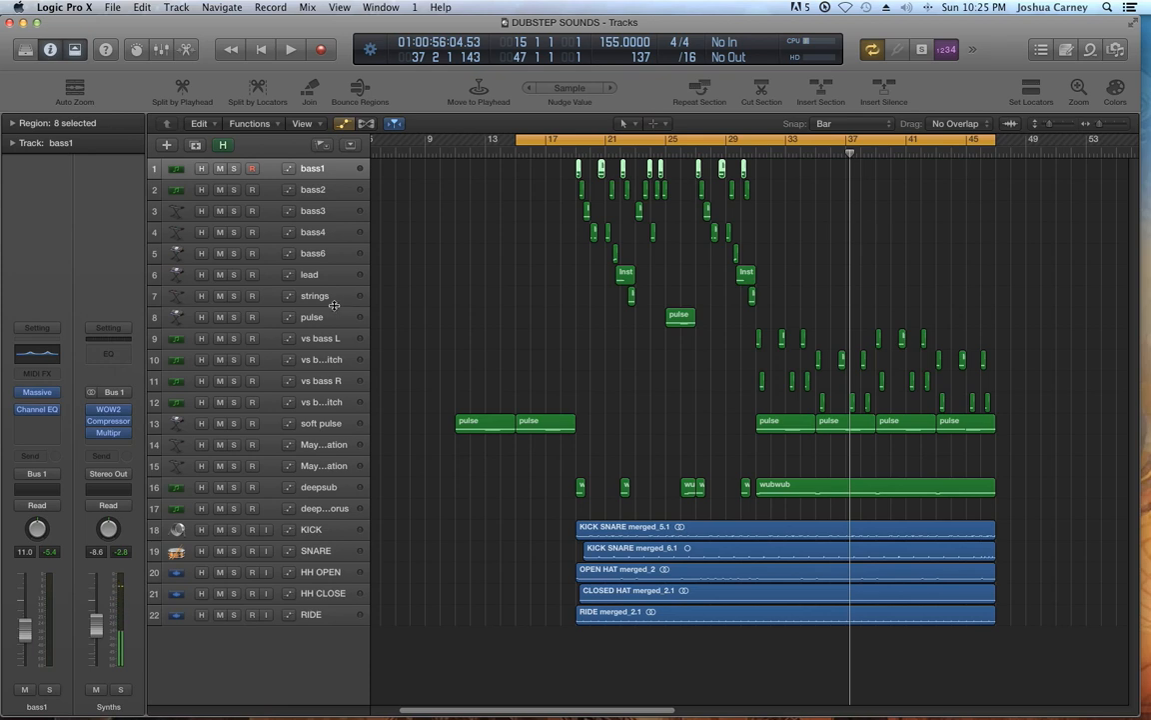
Select the tracks bass1 through pulse and play a short passage of the arrangement from bar 37.
left_click(308, 294, "shift")
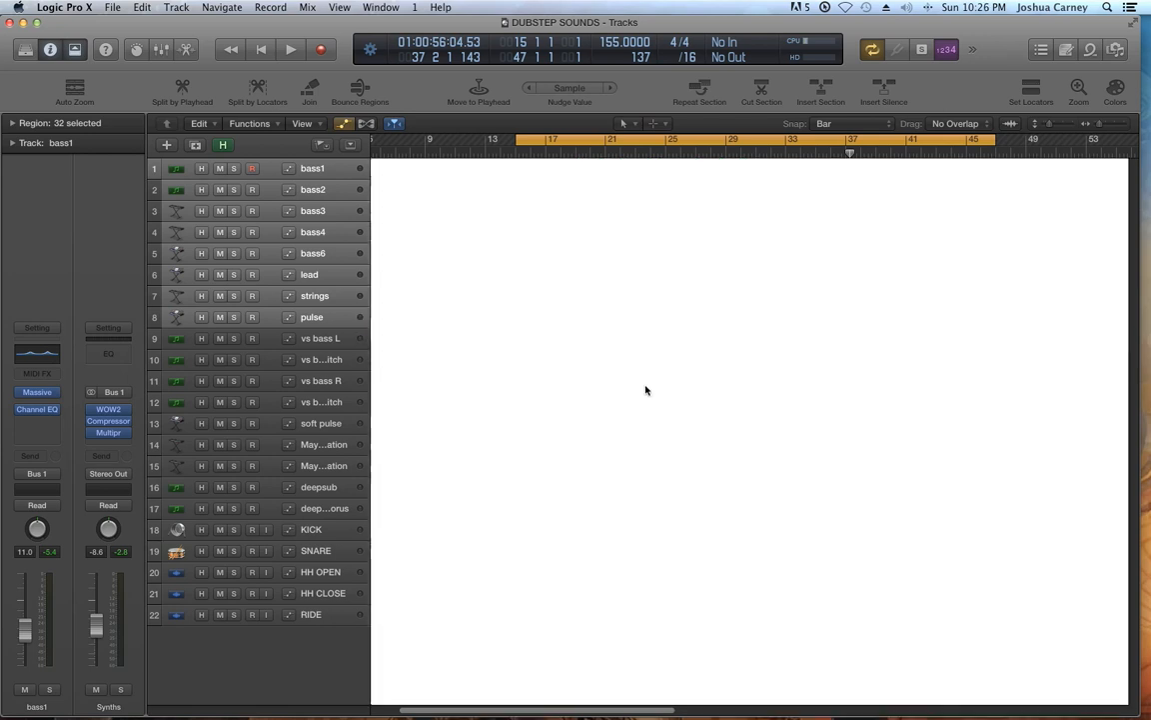
left_click(644, 390)
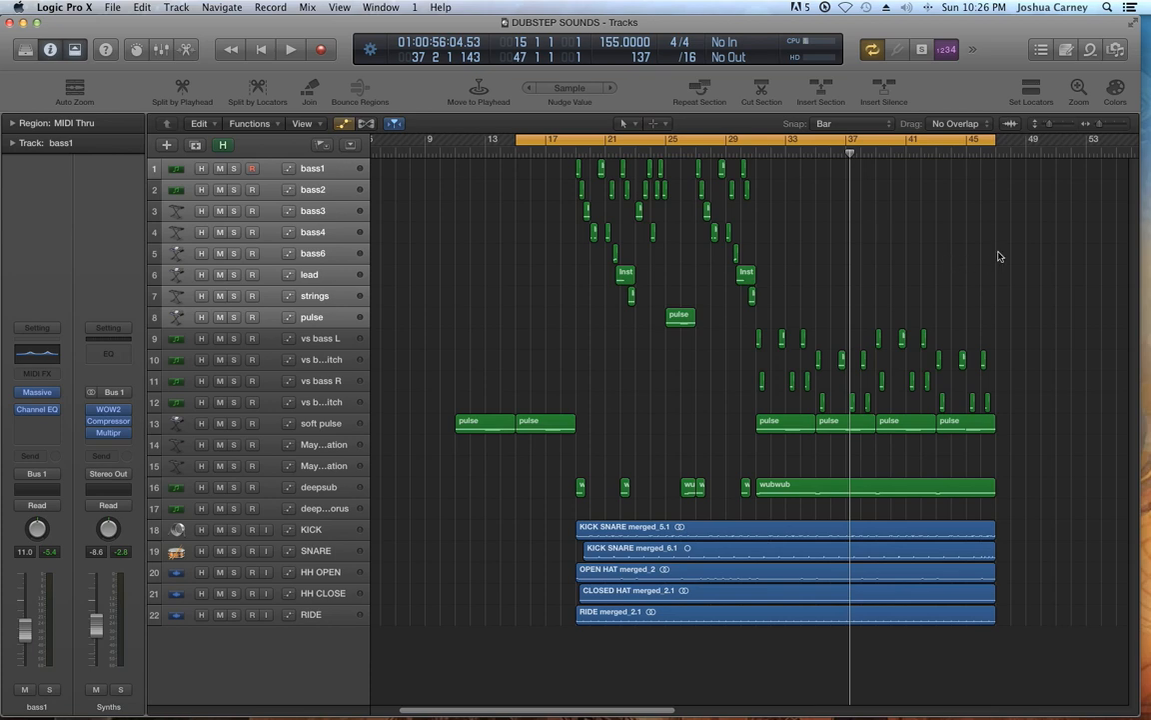
key("space")
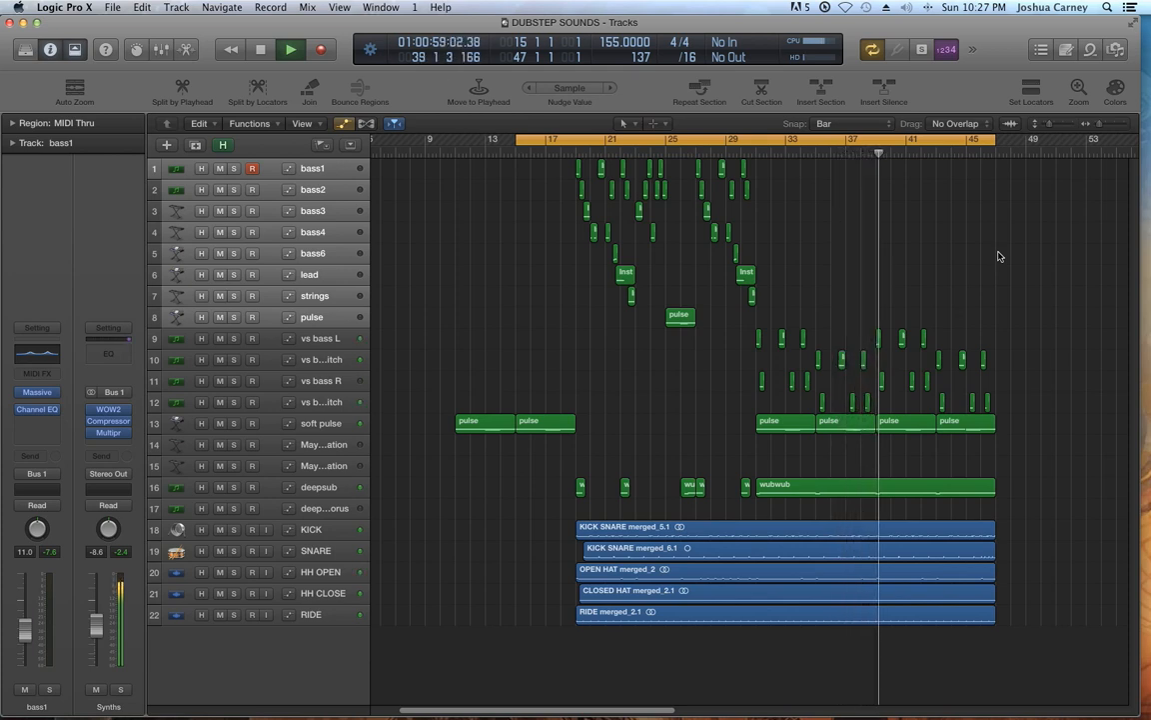
key("space")
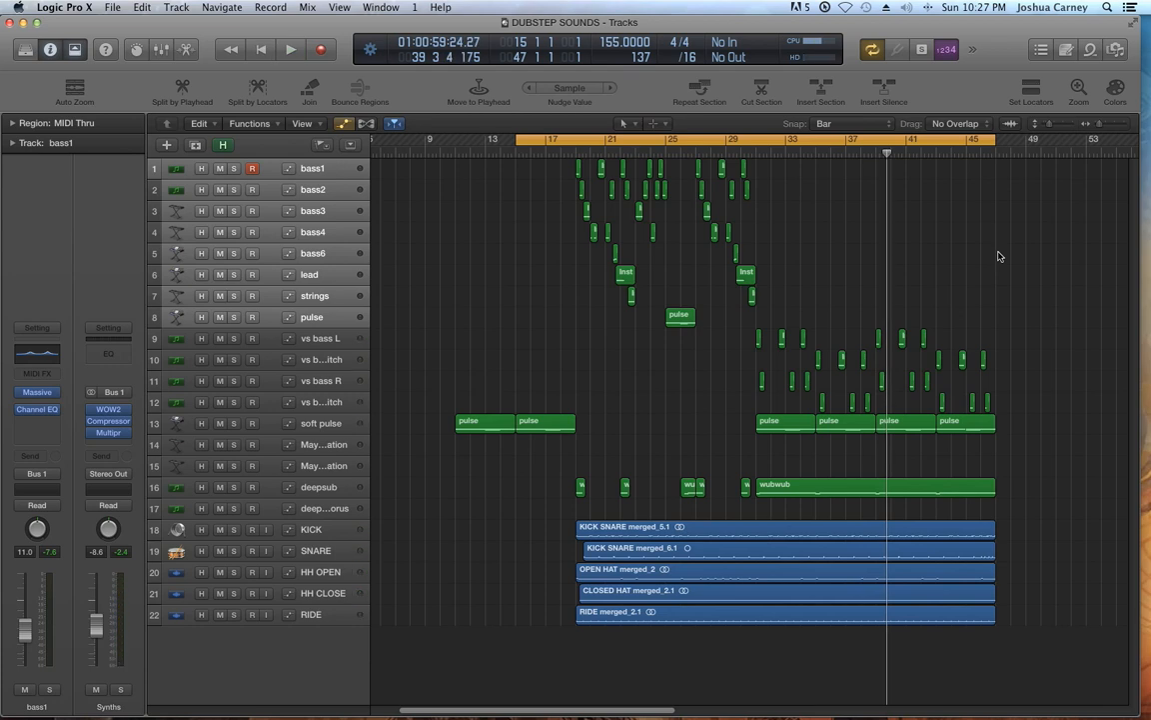
Highlight all the regions on the tracks bass1 through pulse to view them as one group.
left_click_drag(533, 176, 835, 321)
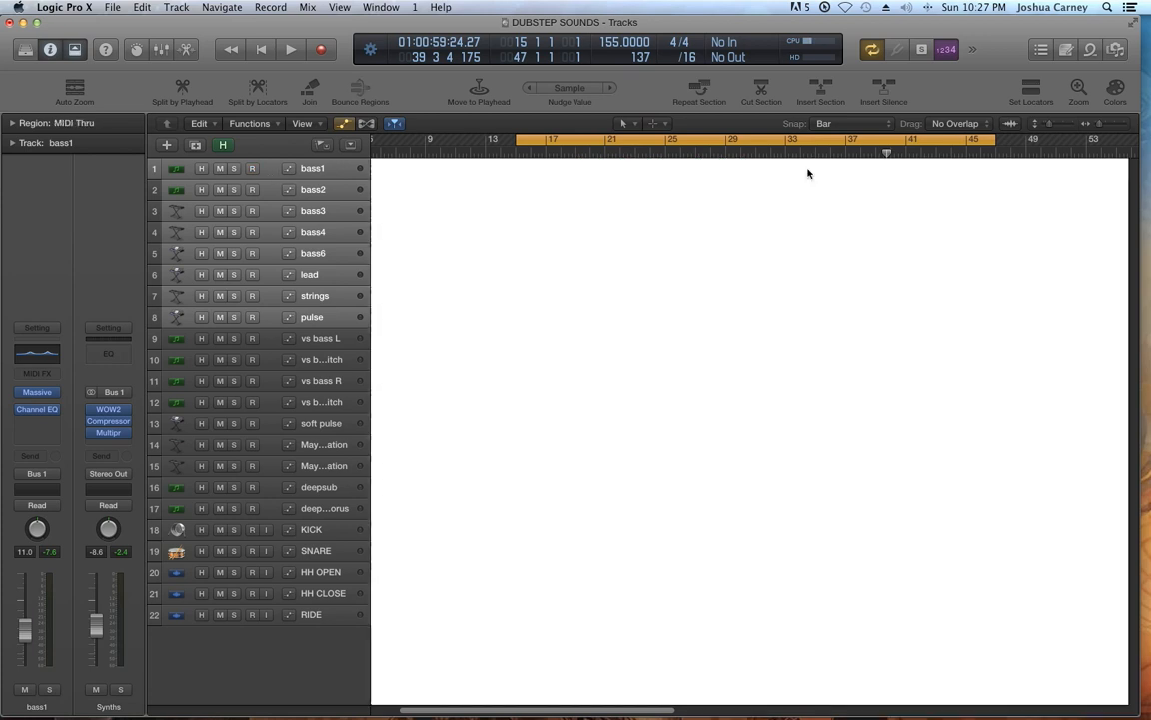
left_click_drag(808, 170, 490, 325)
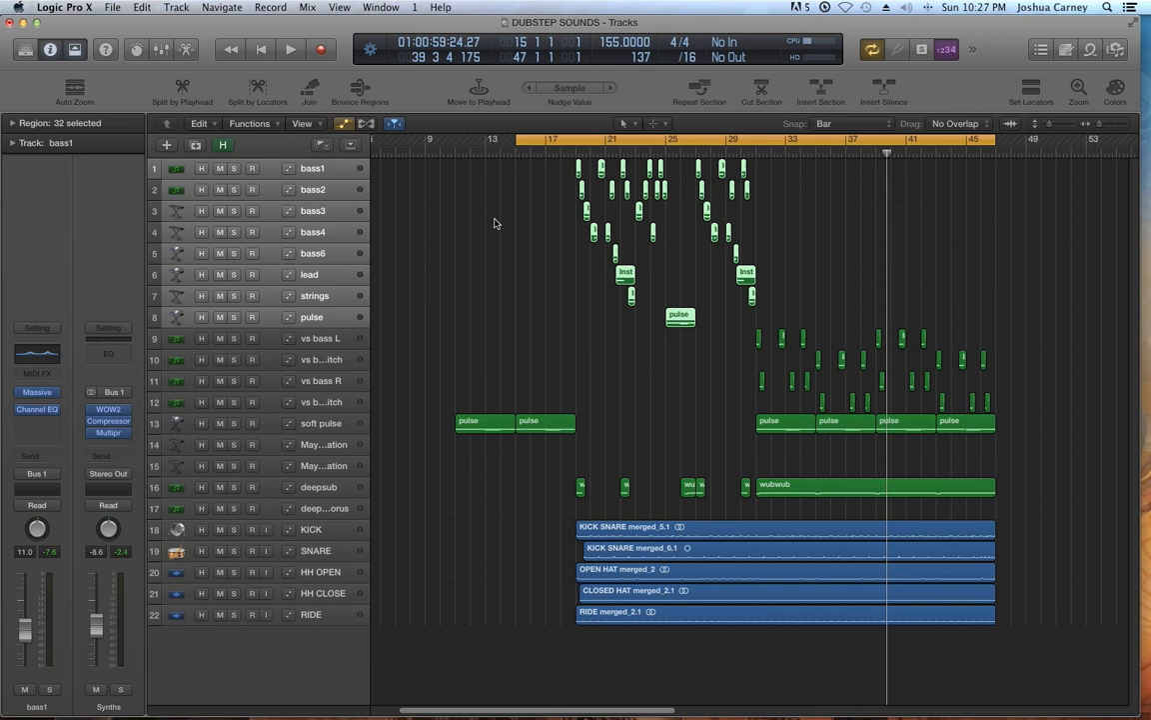
left_click(549, 183)
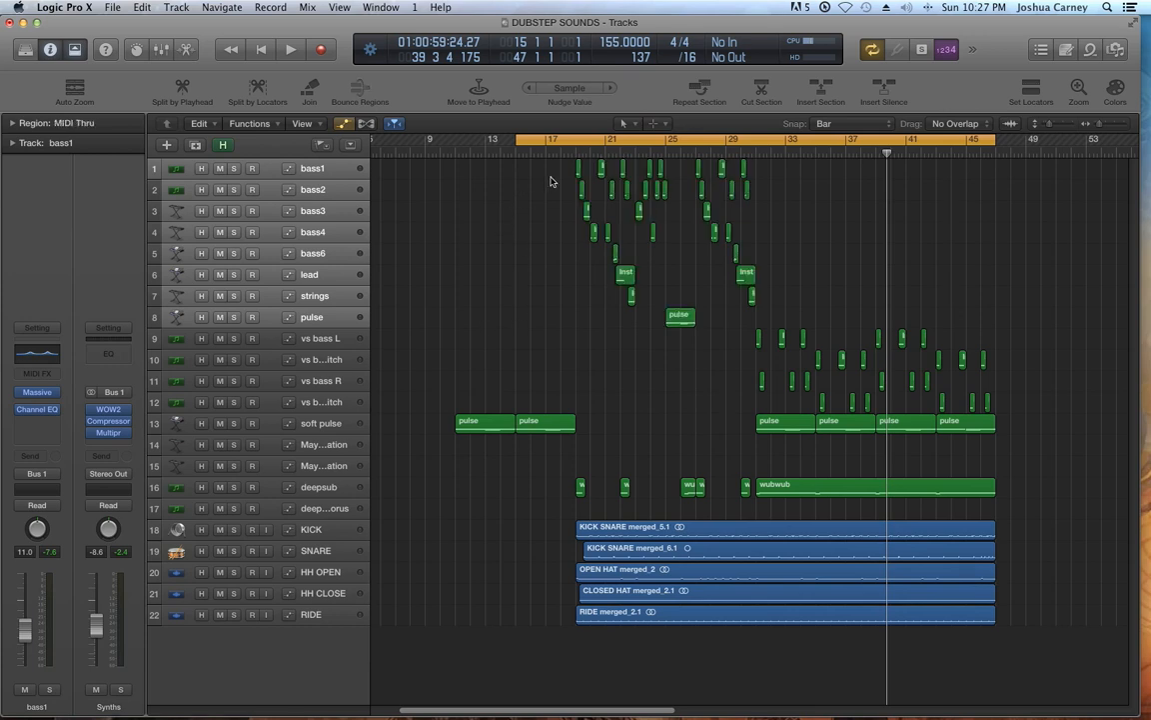
left_click_drag(549, 168, 818, 337)
left_click(546, 179)
left_click_drag(540, 160, 805, 319)
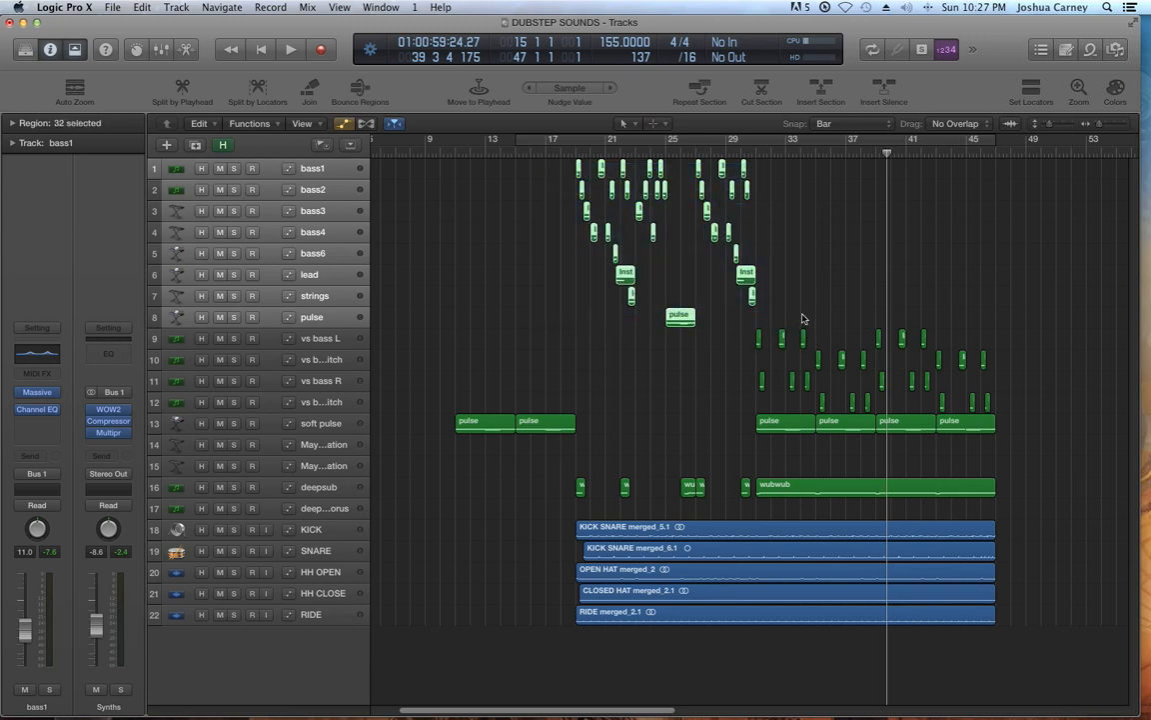
Go through the tracks one at a time from bass1 down to strings.
left_click(276, 172)
key("Down")
key("Down")
key("Down")
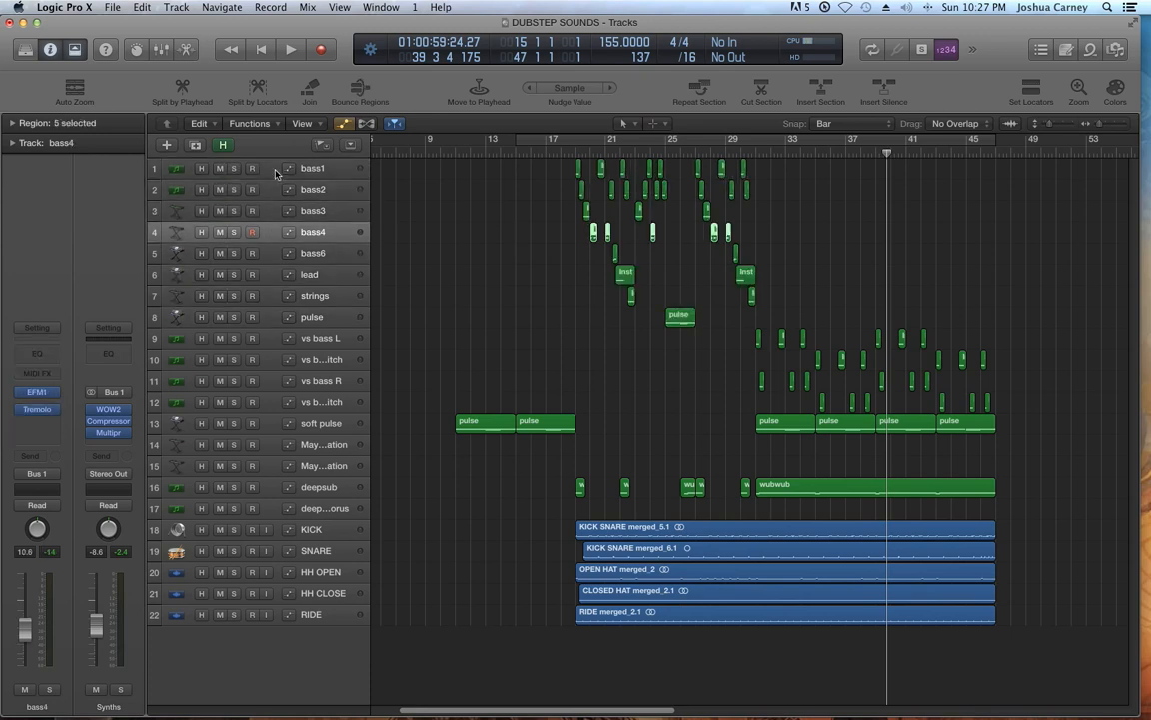
key("Down")
key("Down")
key("Down")
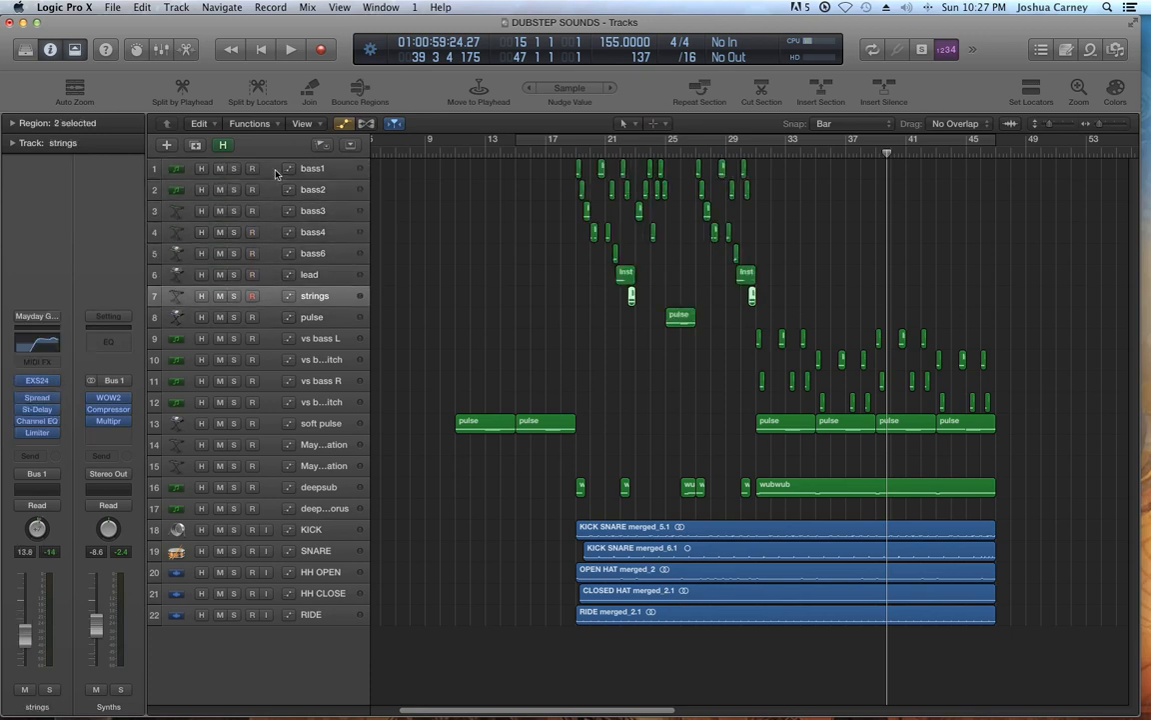
Highlight the scattered regions of the first eight tracks together and clear the selection.
left_click_drag(542, 170, 805, 323)
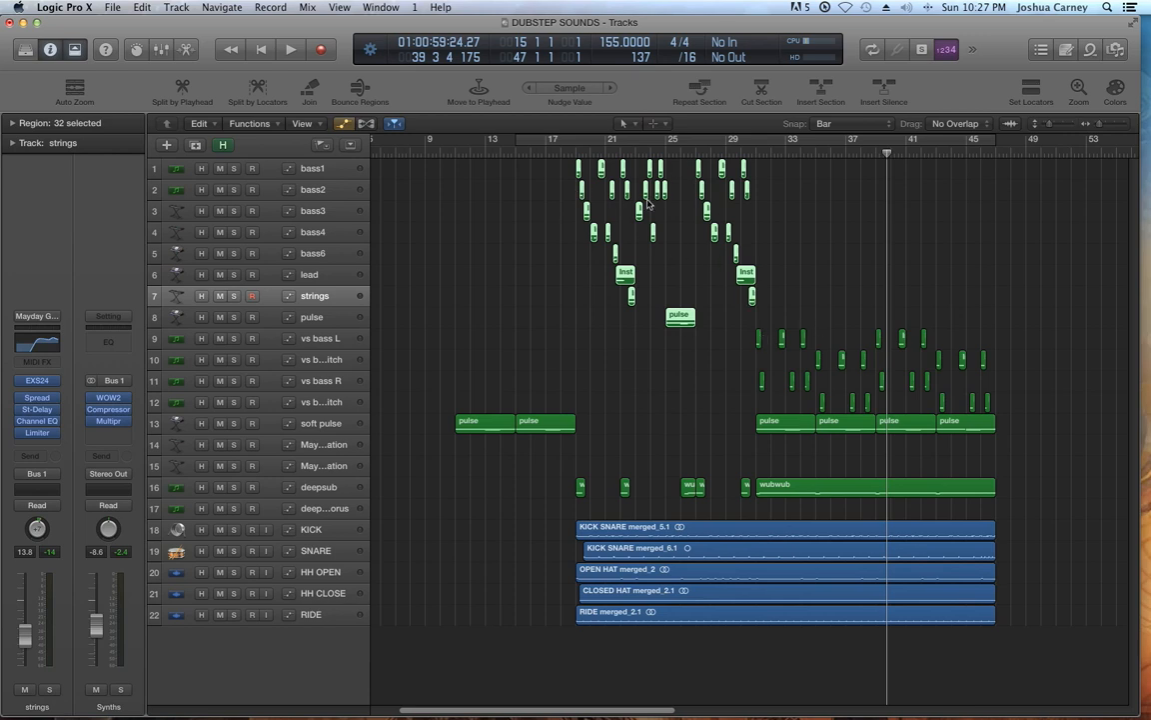
left_click(746, 197)
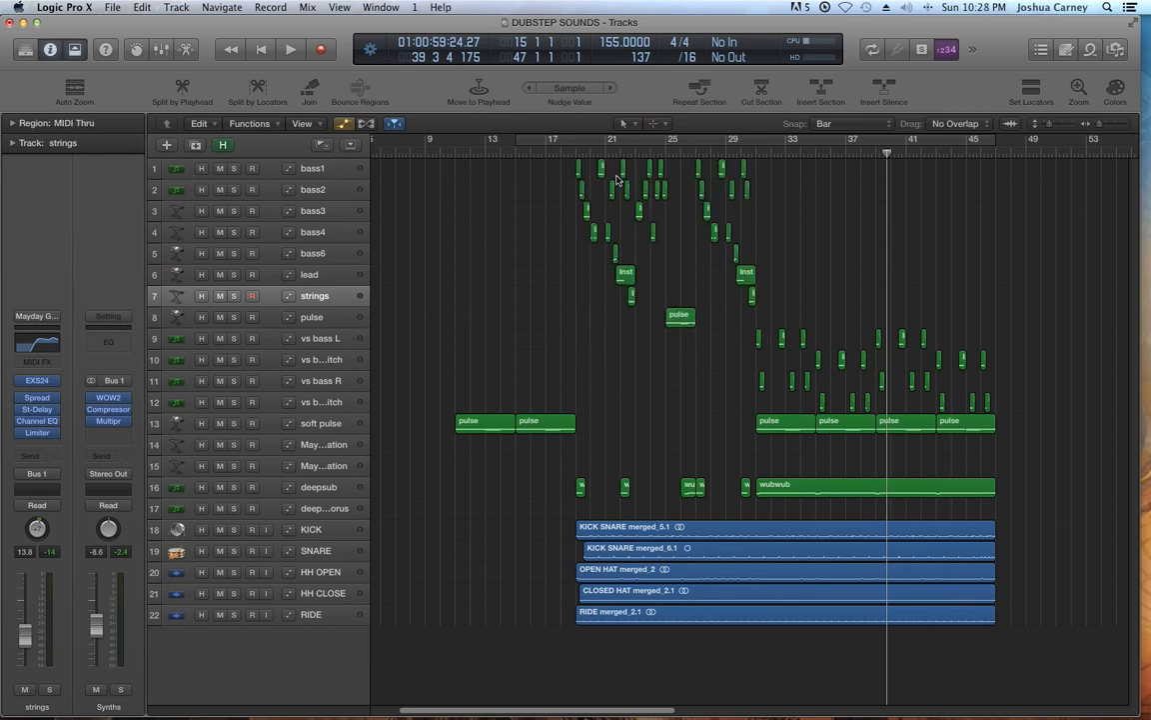
left_click_drag(558, 172, 805, 314)
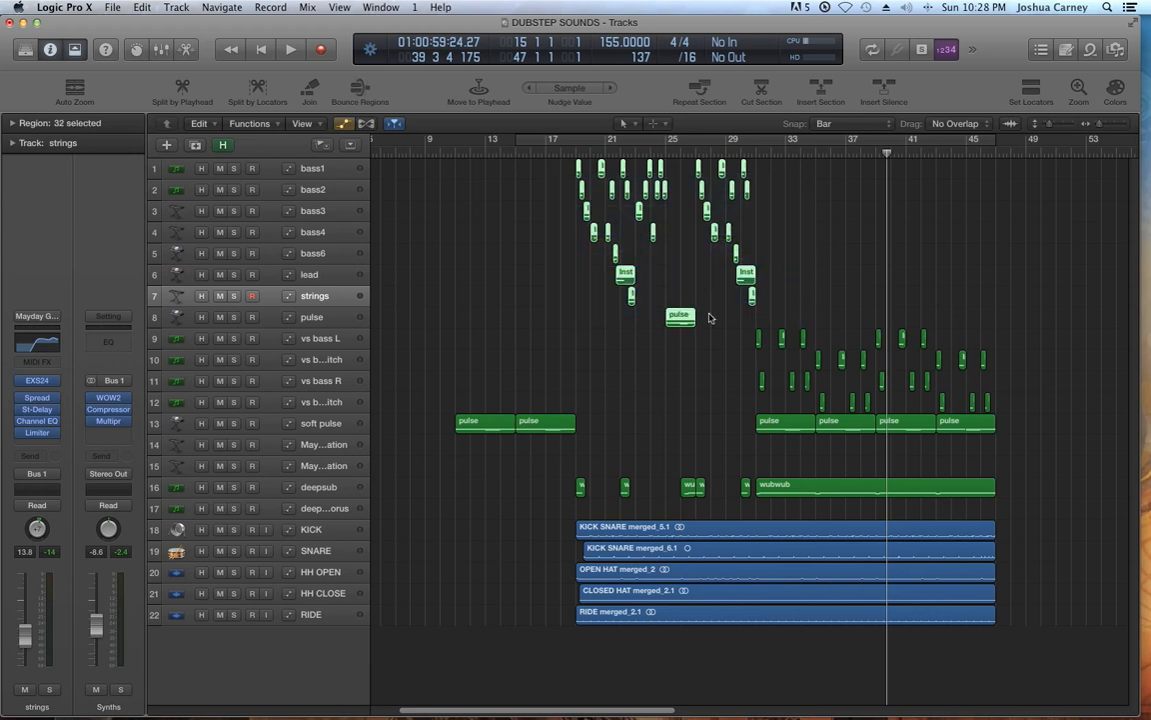
left_click(496, 269)
Group the tracks bass1 through pulse into a Folder Stack.
left_click(337, 168)
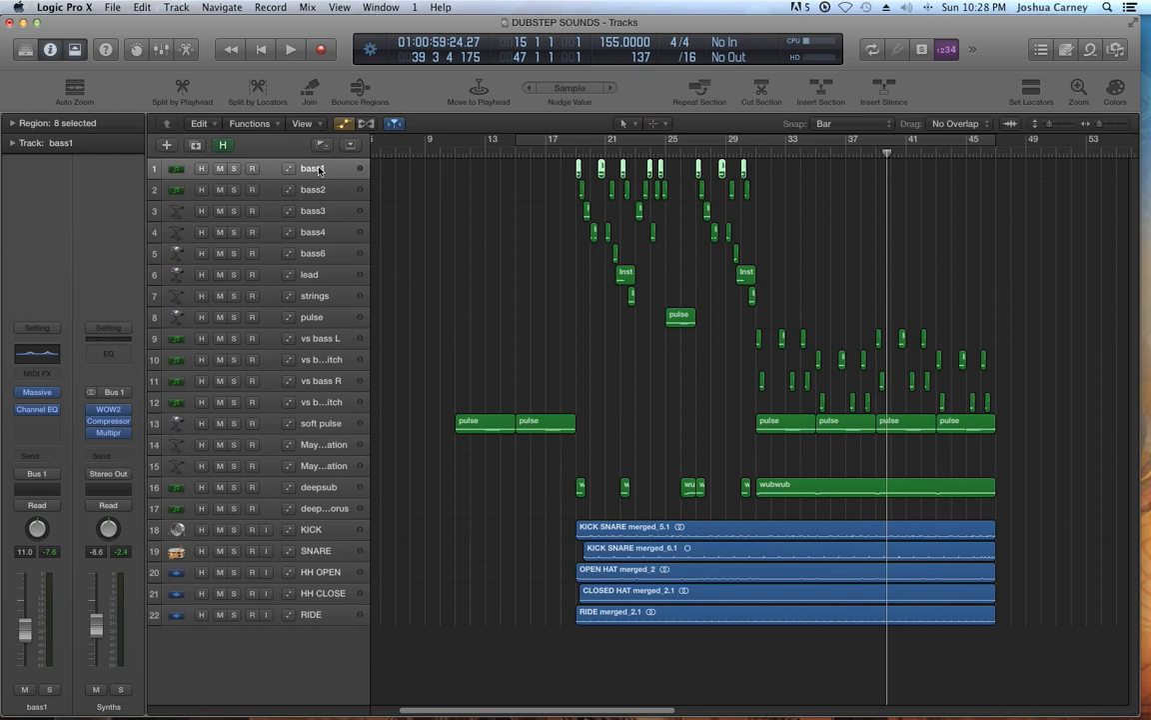
left_click(332, 319, "shift")
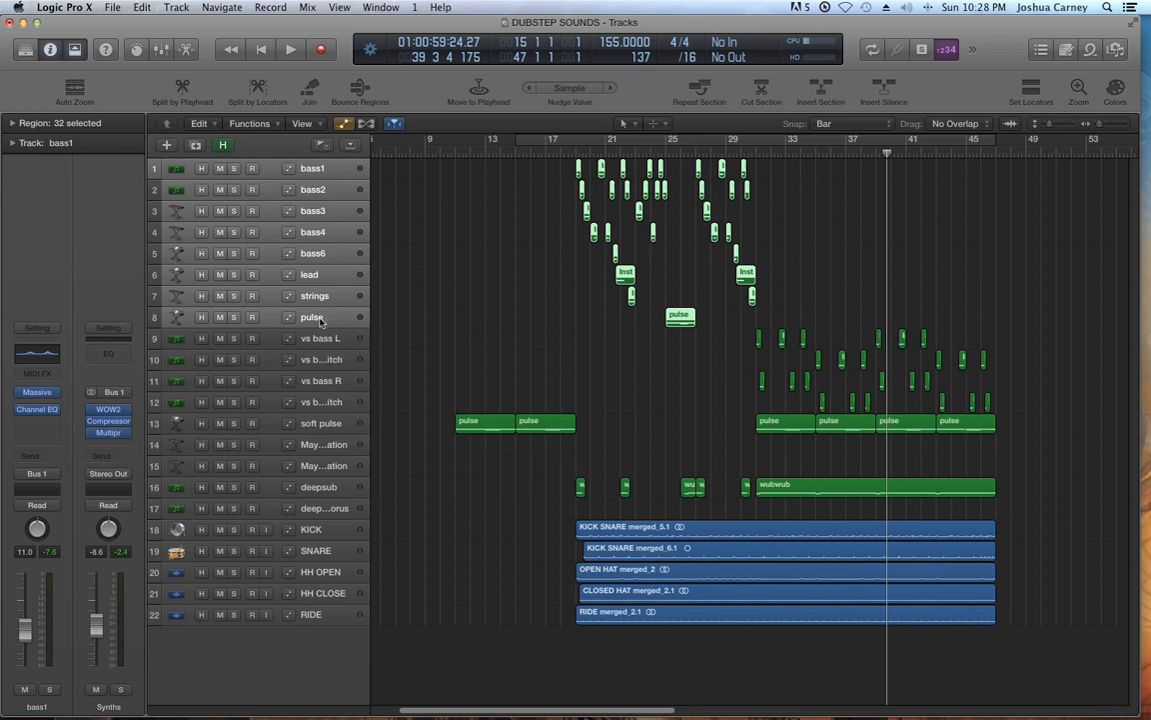
left_click(176, 8)
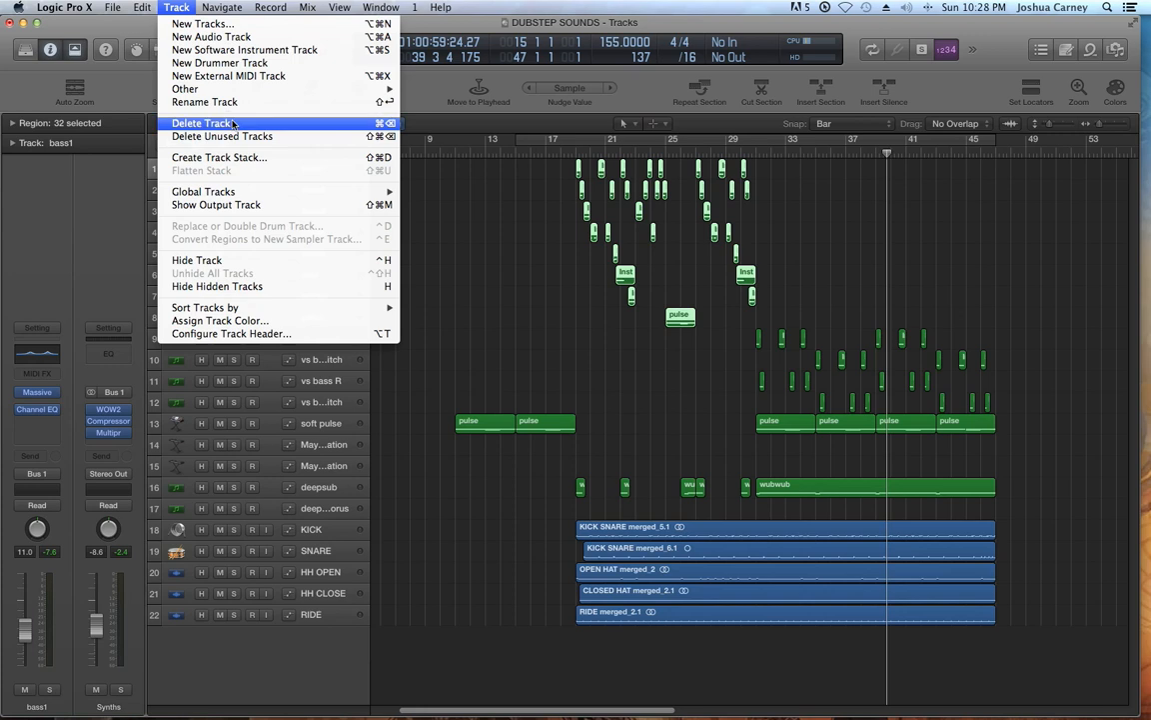
left_click(259, 157)
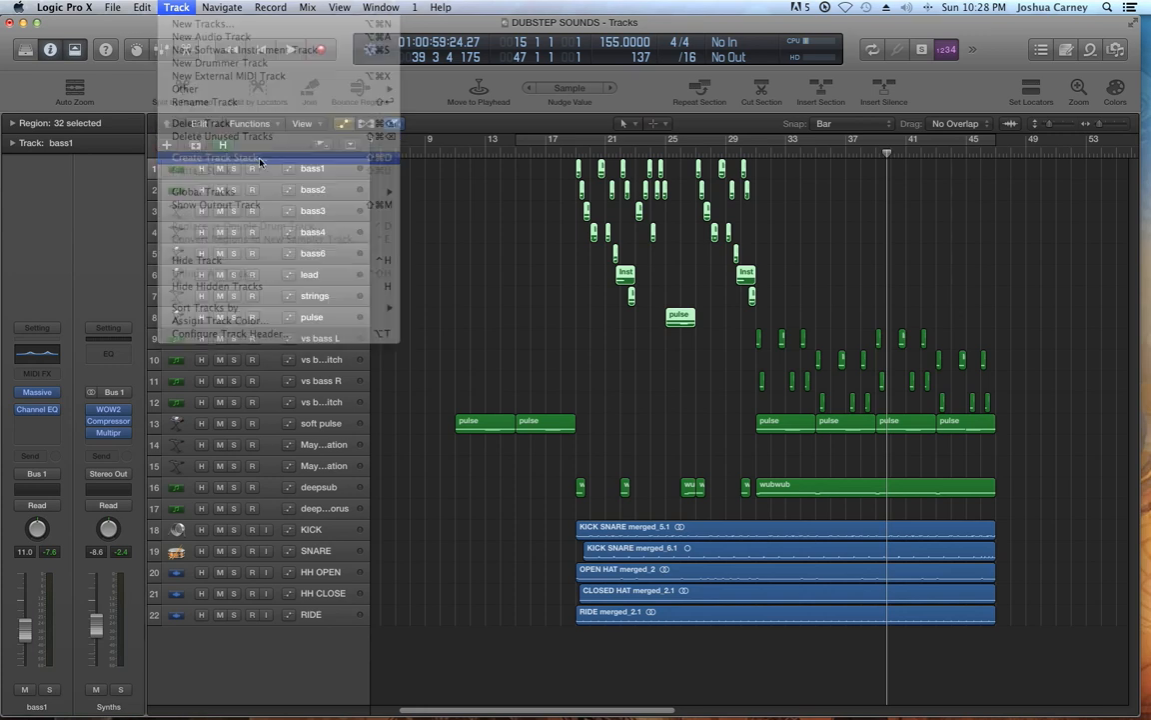
left_click(466, 68)
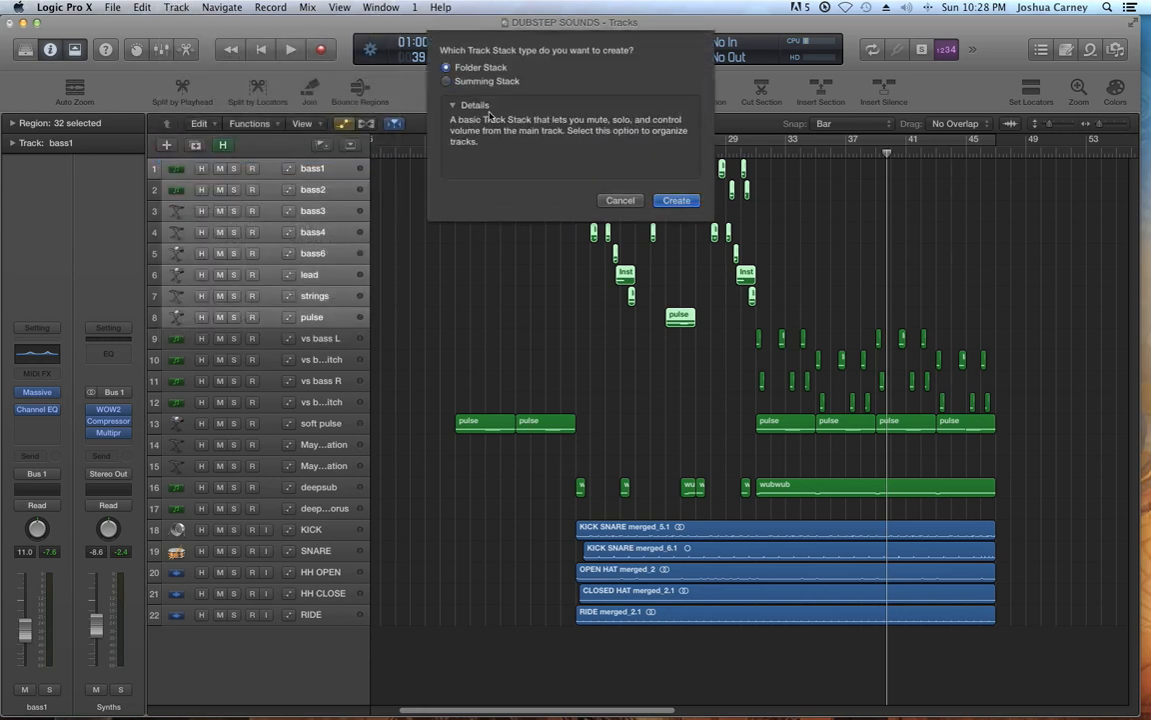
left_click(619, 199)
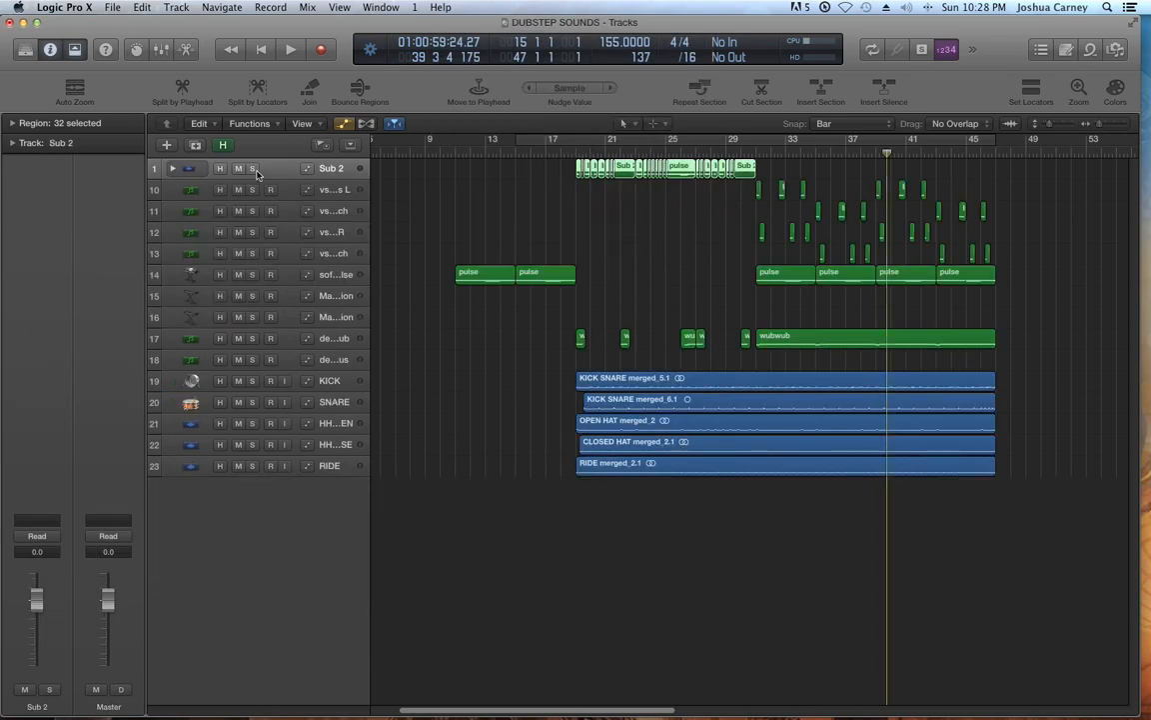
Try the solo and mute controls of the new track stack and switch both off.
left_click(253, 168)
left_click(238, 168)
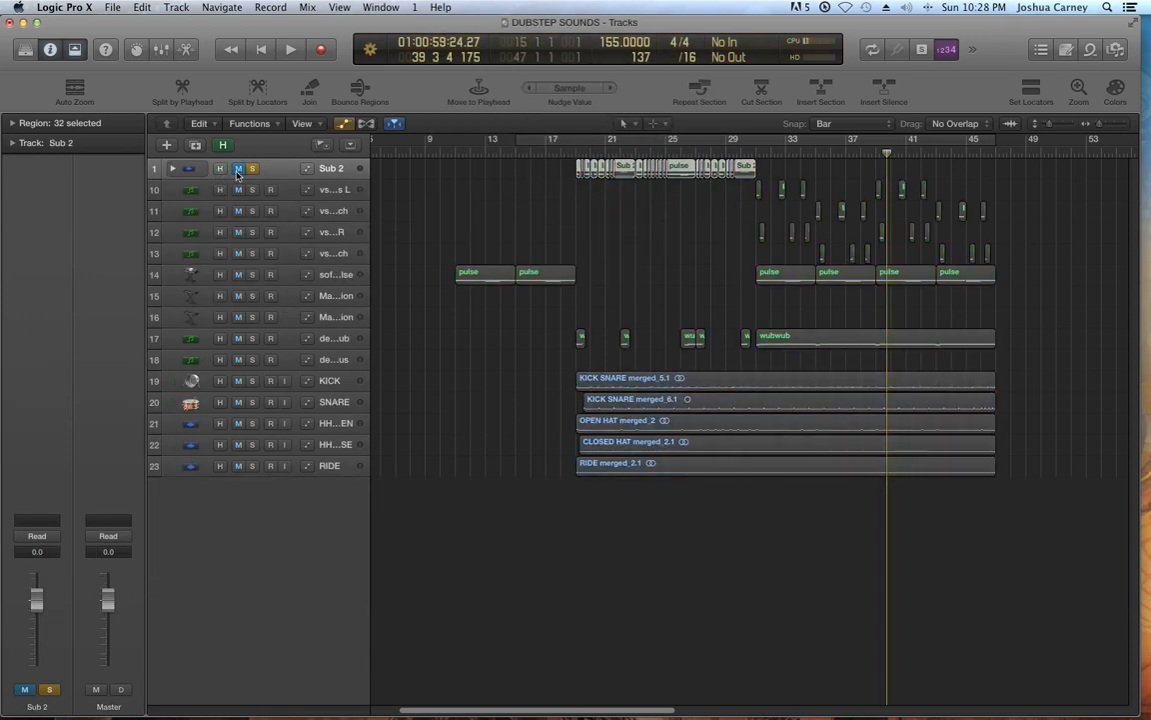
left_click(237, 168)
left_click(252, 168)
left_click(496, 204)
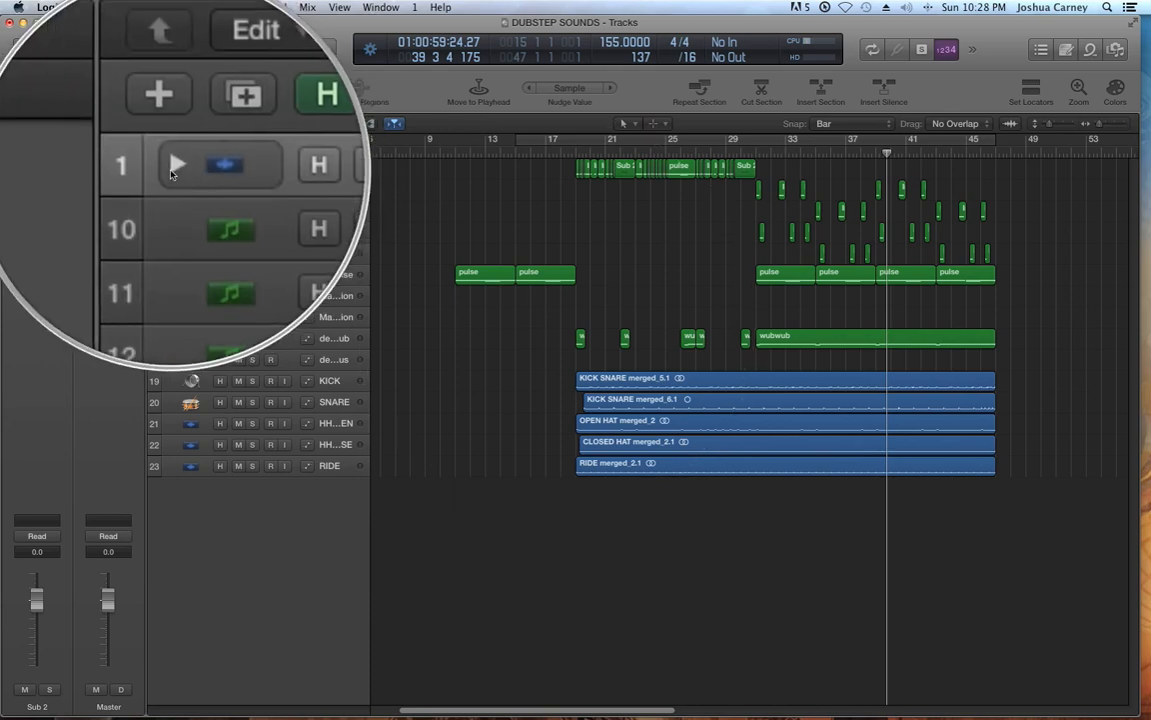
Expand the track stack and rename it Drop Beat.
left_click(173, 168)
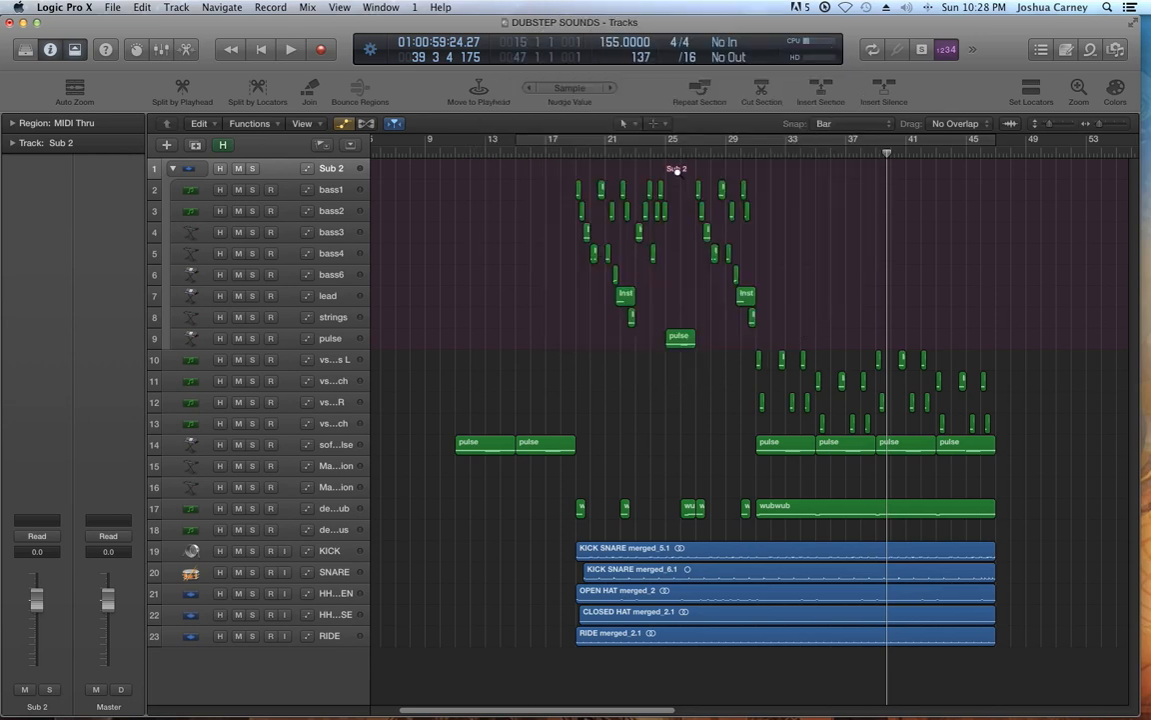
double_click(335, 169)
type("Drop Beat")
key("Return")
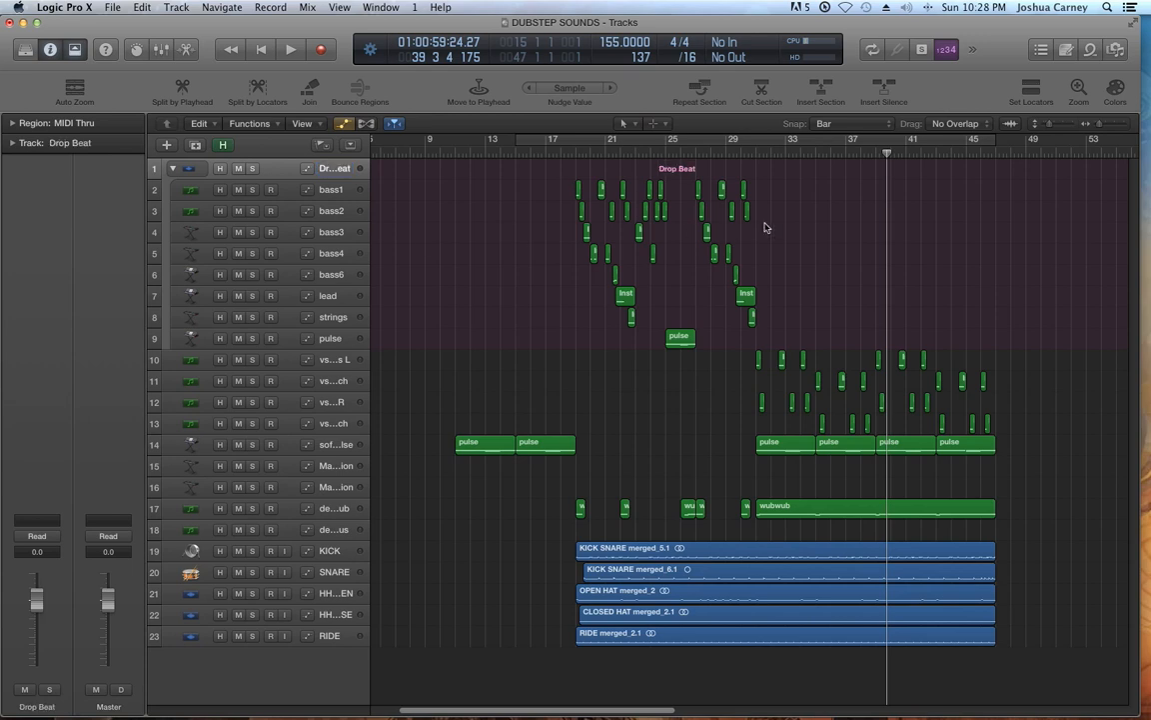
Collapse the Drop Beat stack and enlarge its track height with all of its regions selected.
left_click(172, 173)
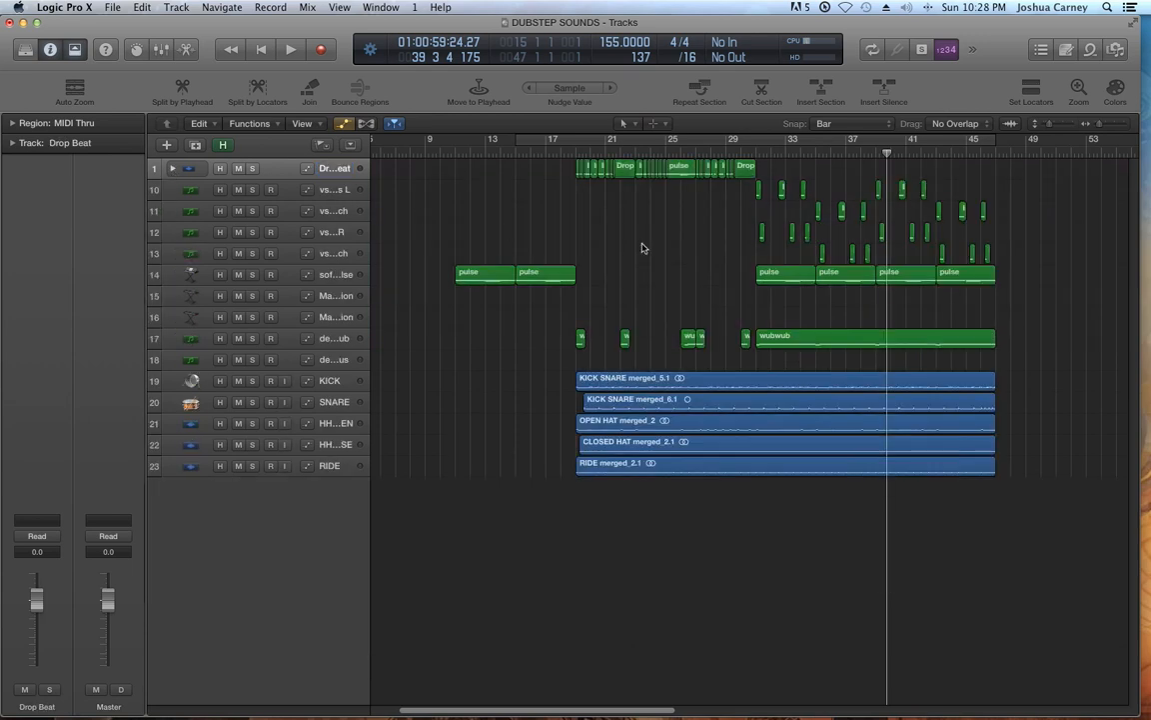
left_click_drag(557, 168, 789, 177)
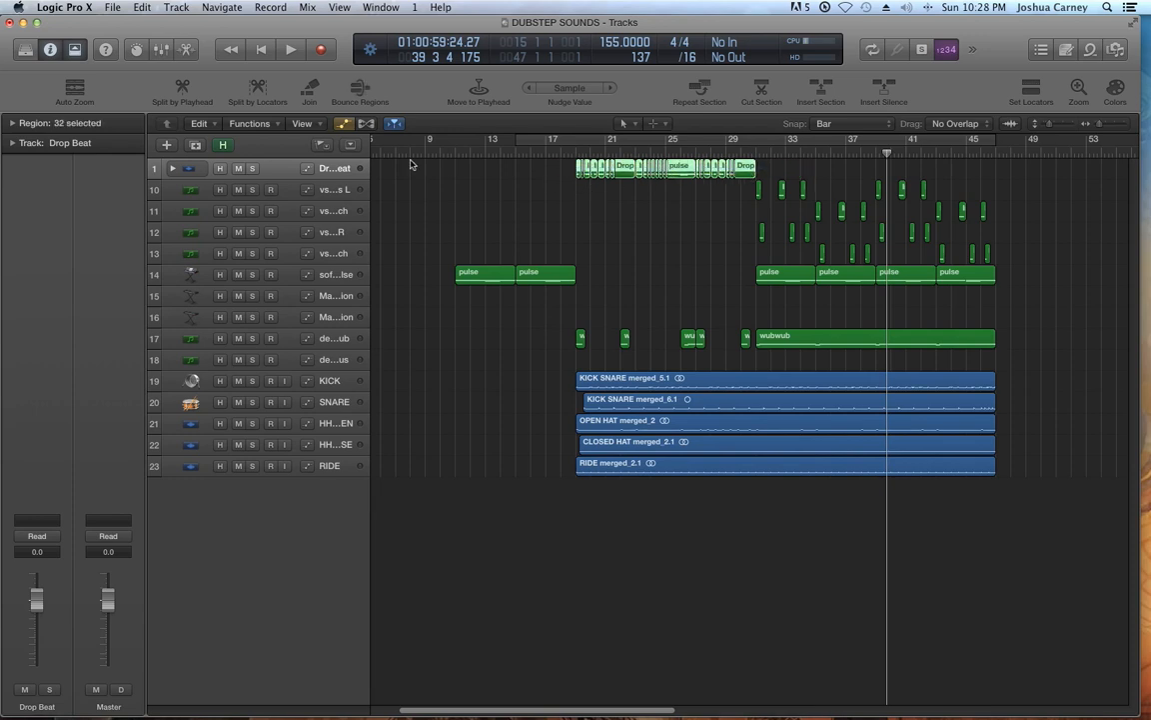
left_click_drag(351, 178, 352, 309)
left_click_drag(818, 226, 478, 241)
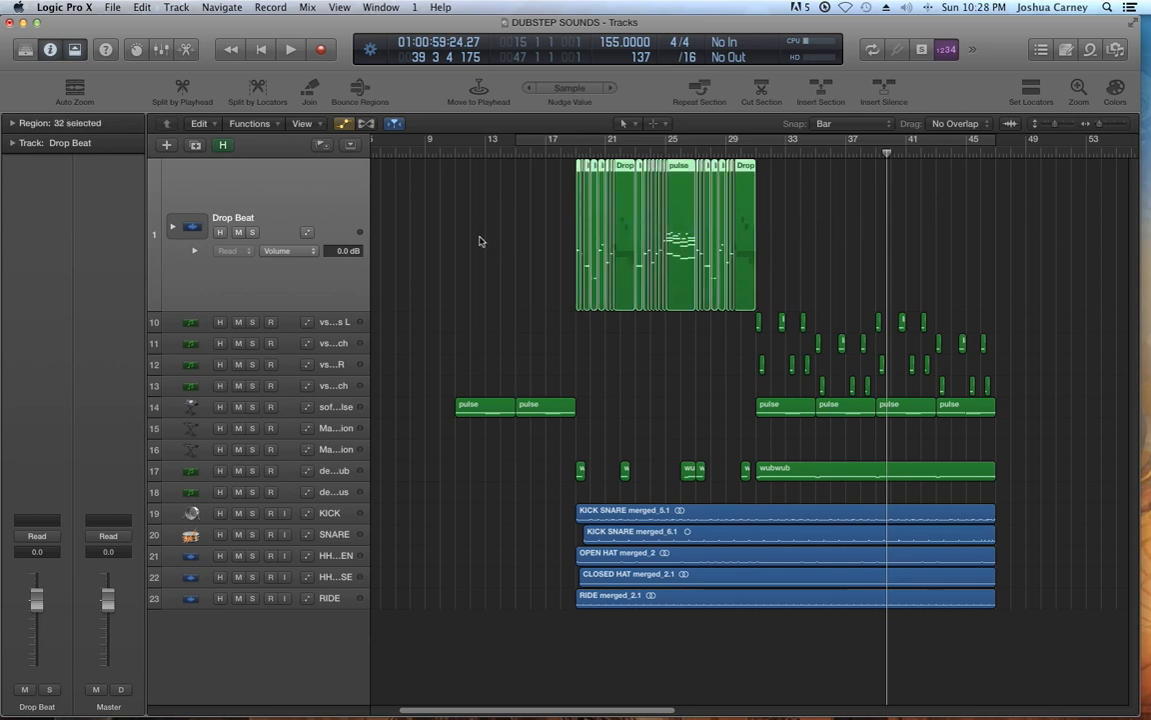
right_click(619, 222)
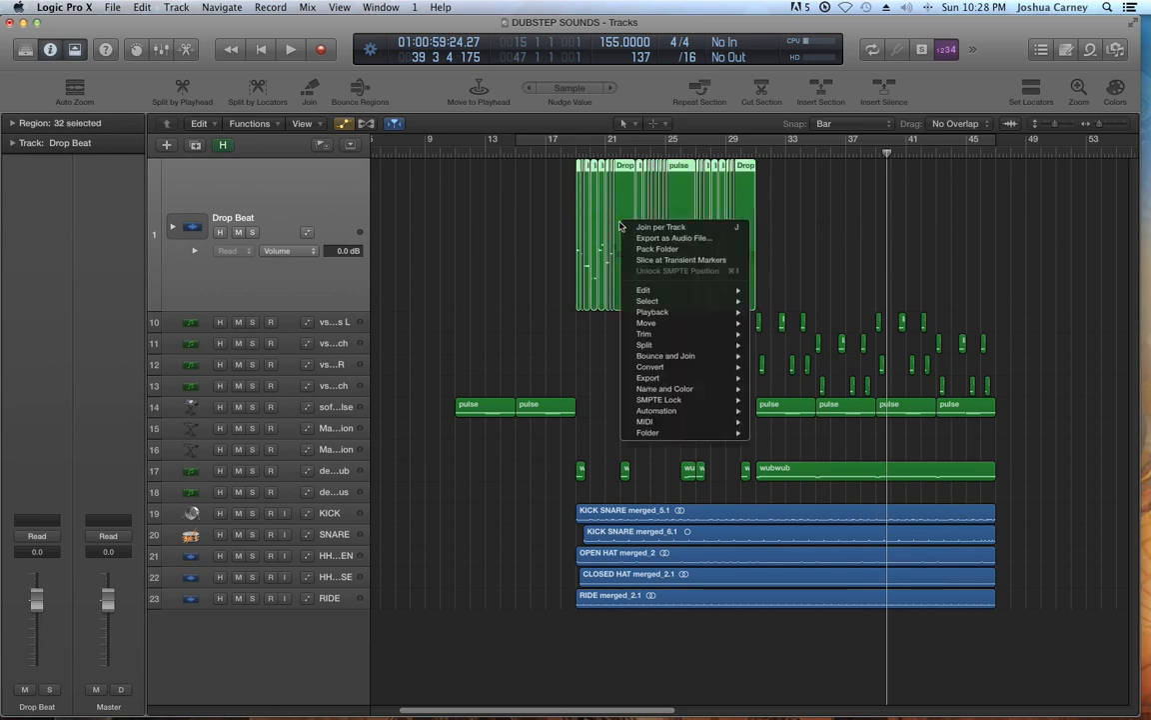
mouse_move(676, 437)
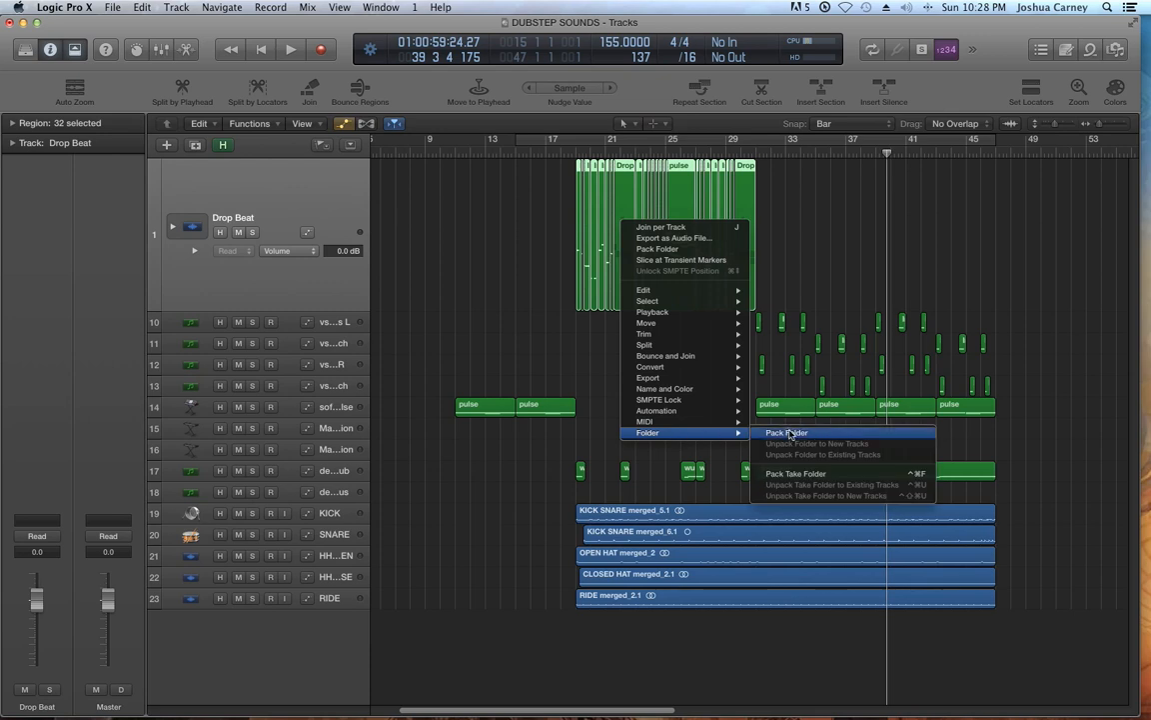
left_click(793, 217)
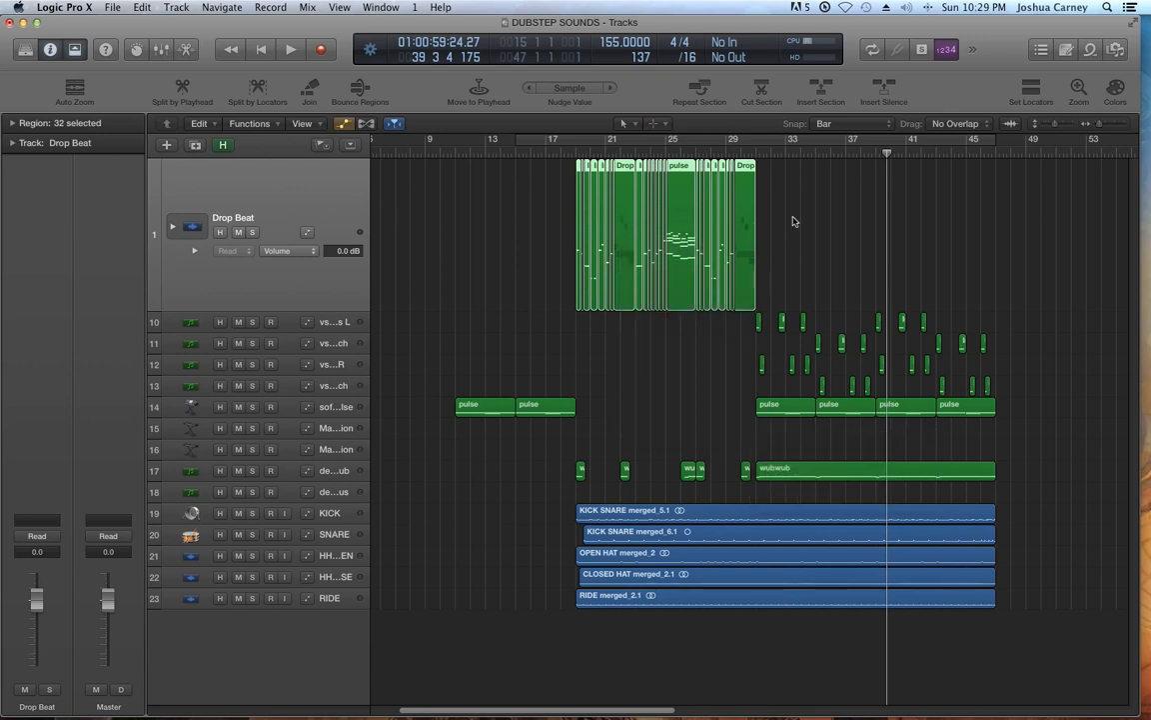
left_click(798, 224)
left_click_drag(841, 220, 792, 226)
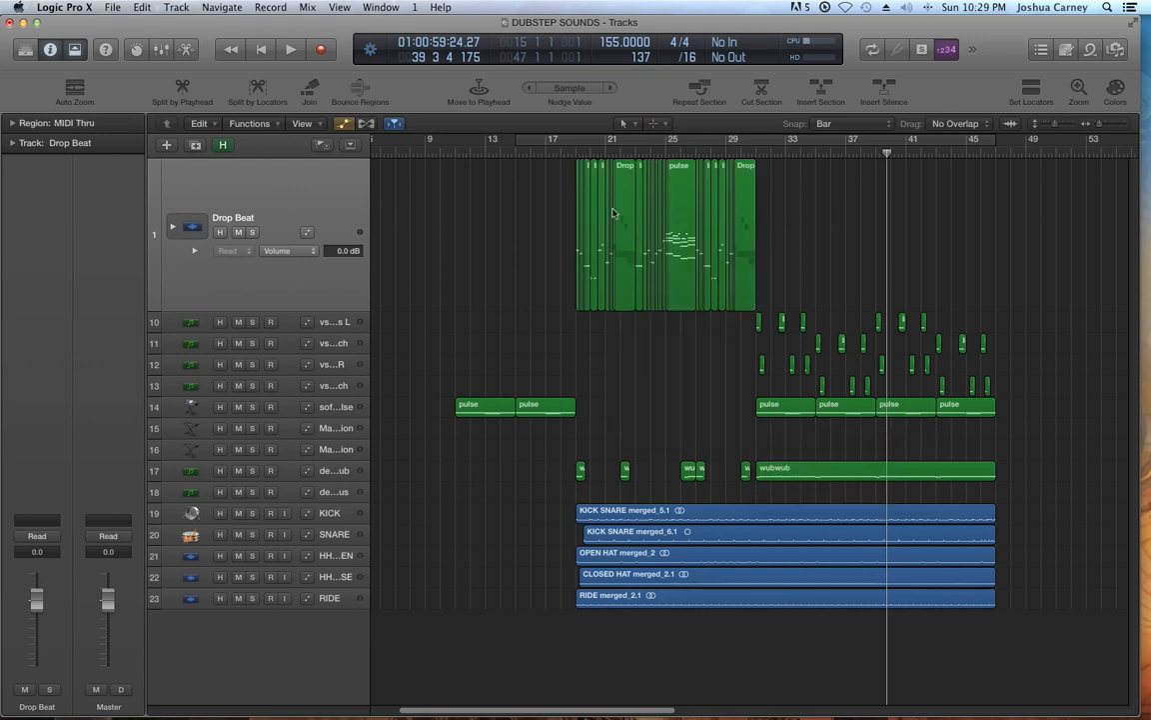
Select all regions of the collapsed Drop Beat stack and join them per track.
left_click_drag(509, 211, 828, 251)
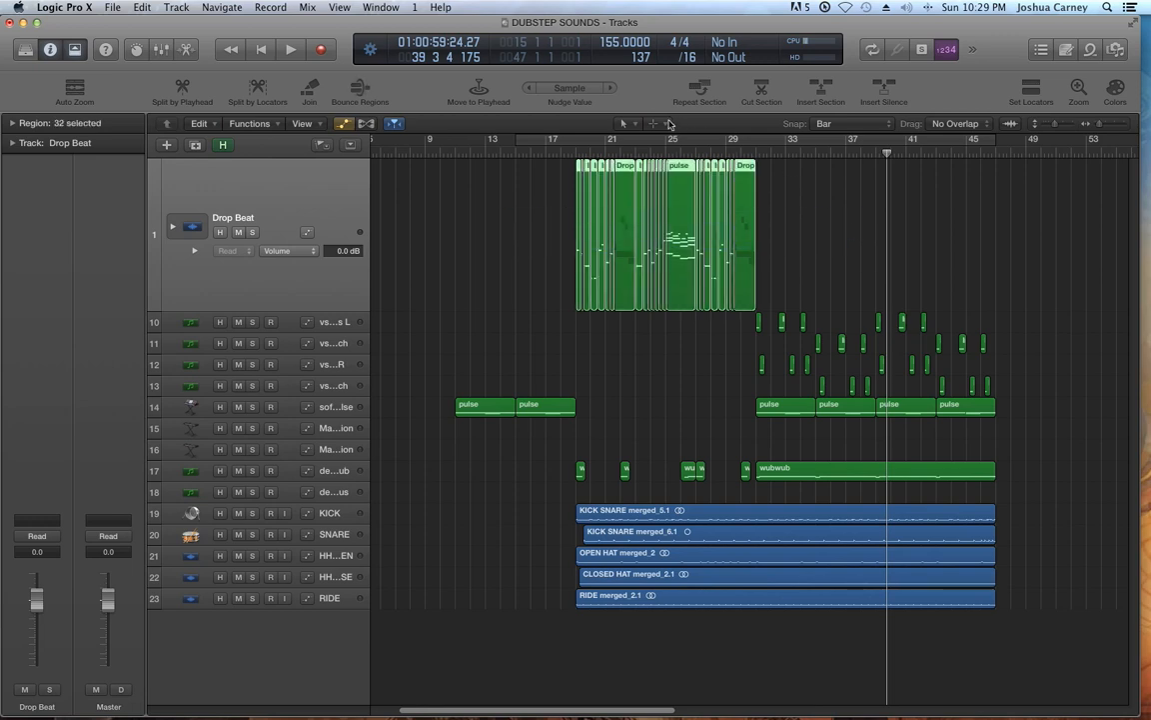
right_click(628, 213)
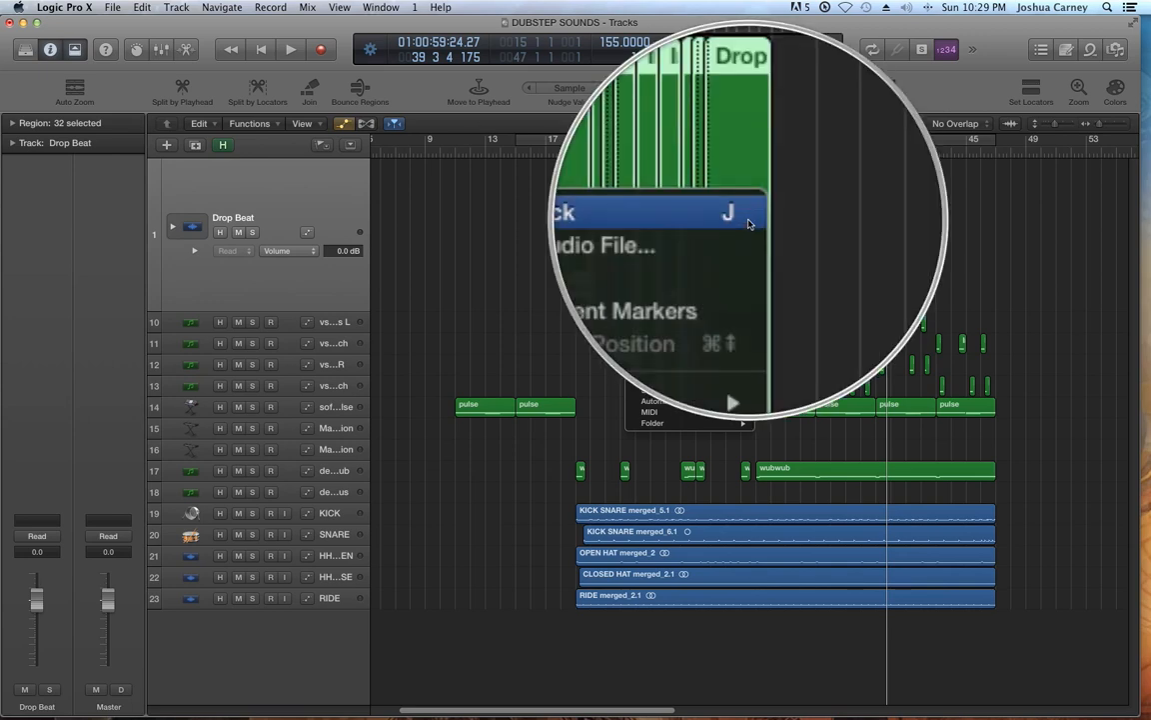
left_click(745, 218)
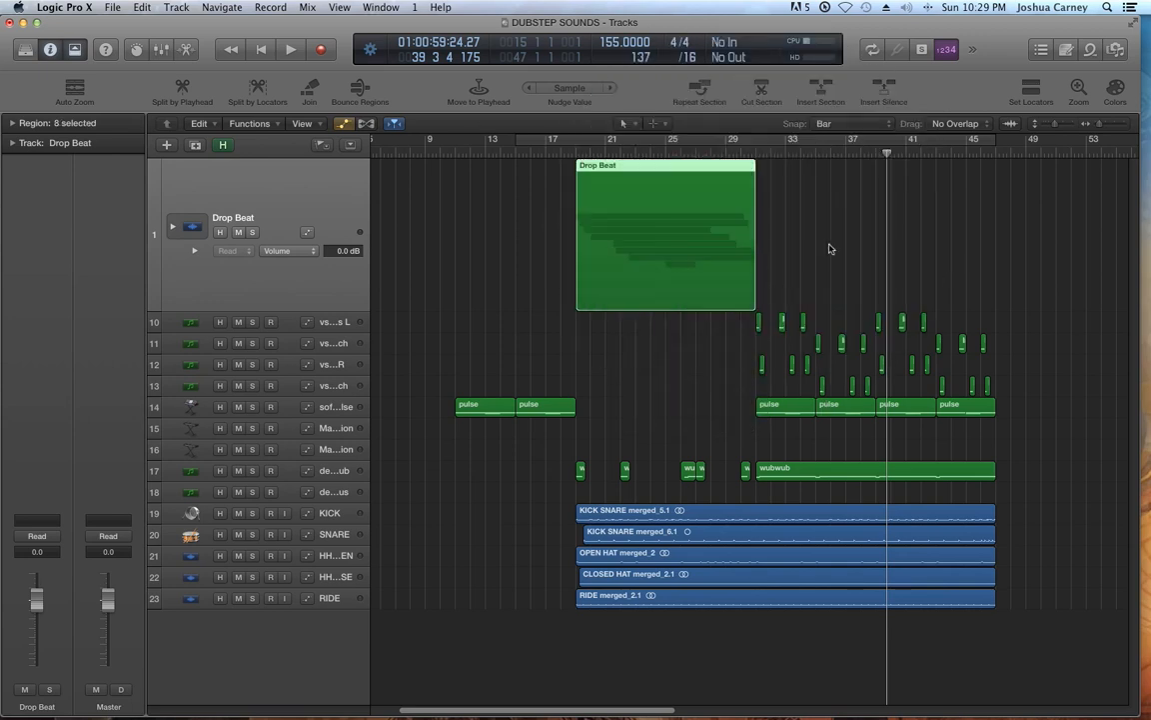
Deselect the joined Drop Beat regions and expand the stack to show its individual tracks.
left_click(830, 248)
left_click(673, 250)
left_click(504, 239)
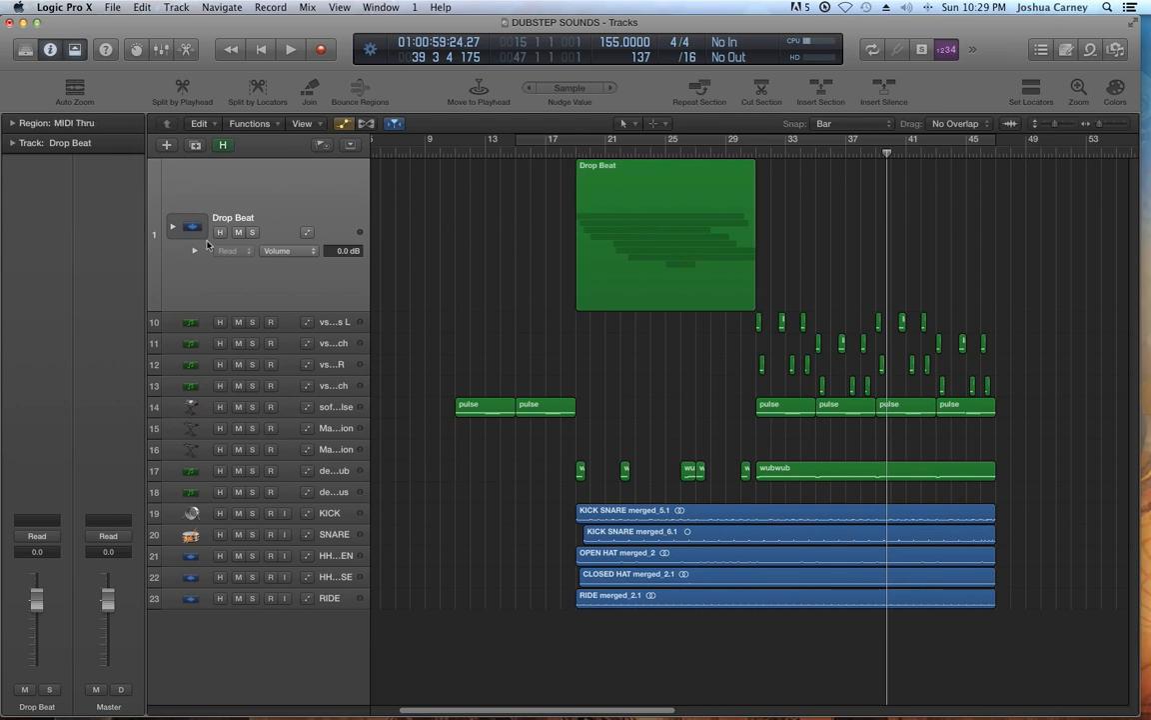
left_click(172, 228)
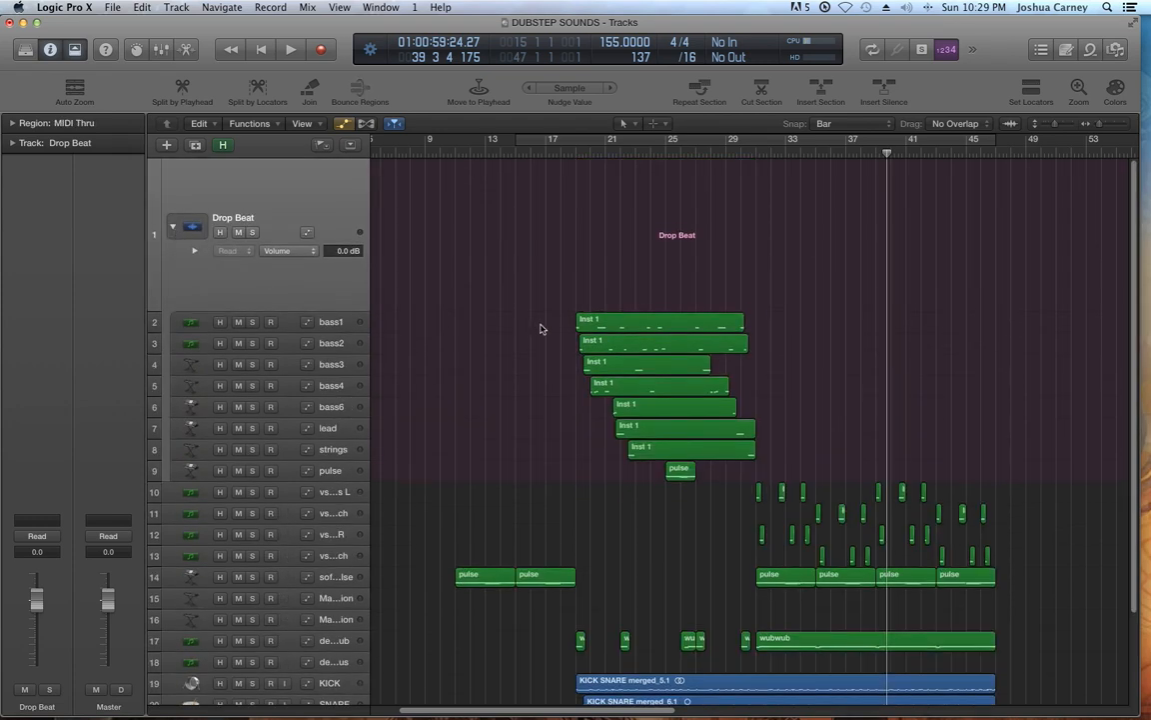
Select the eight joined regions, collapse the Drop Beat stack and clear the selection.
left_click_drag(539, 323, 845, 470)
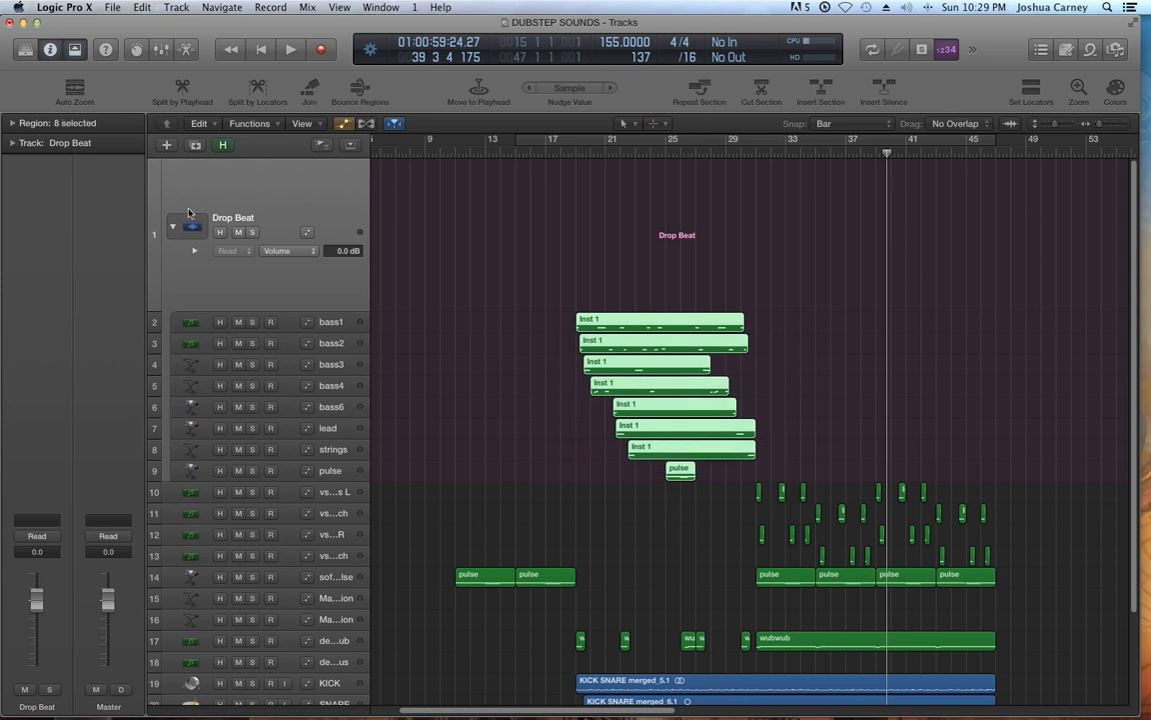
left_click(172, 228)
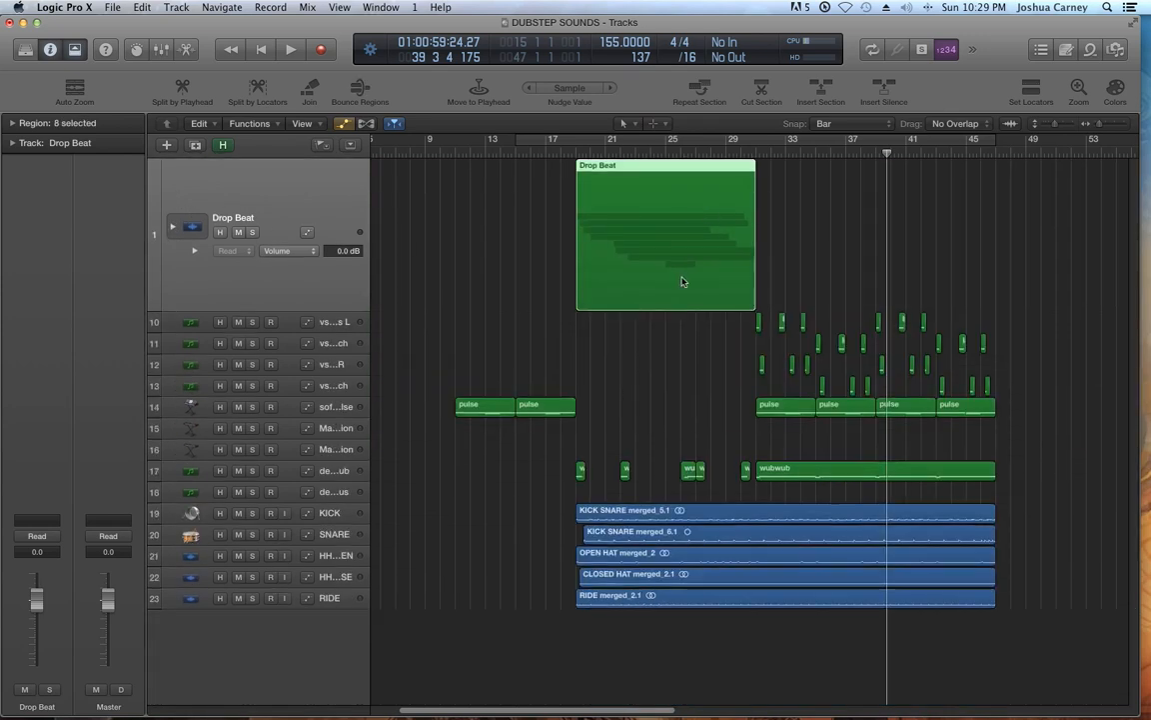
left_click(775, 234)
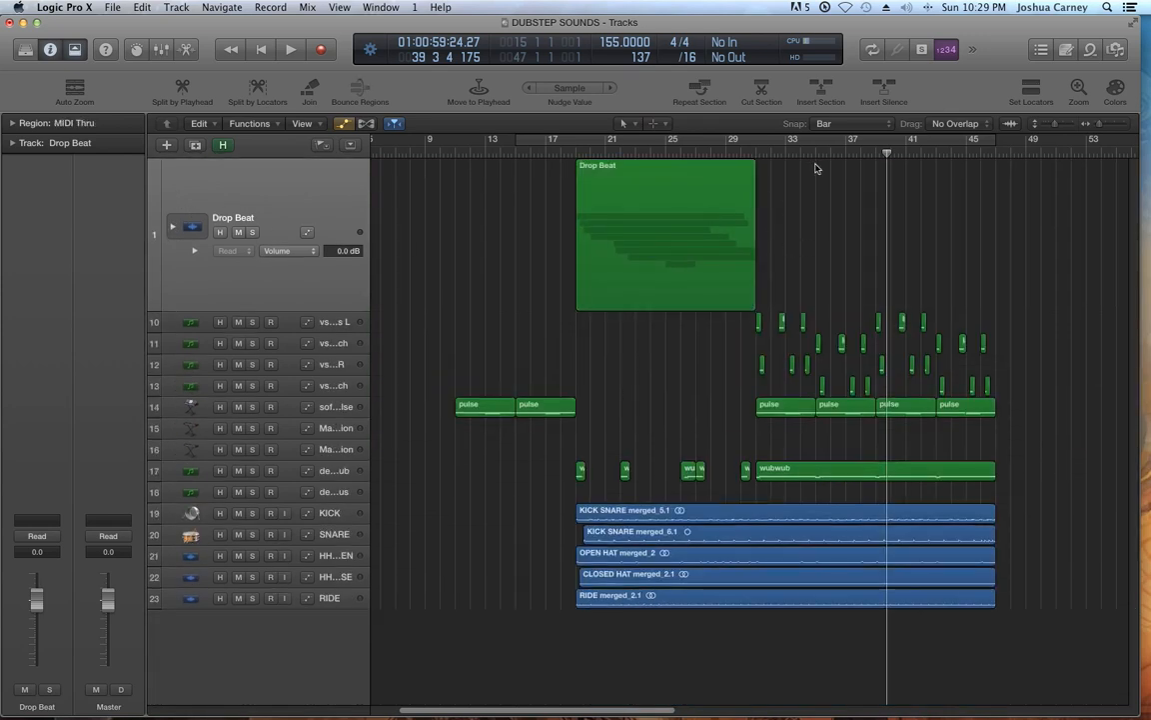
Set region snapping to relative value while keeping the snap grid at Bar.
left_click(828, 125)
left_click(850, 124)
left_click(854, 125)
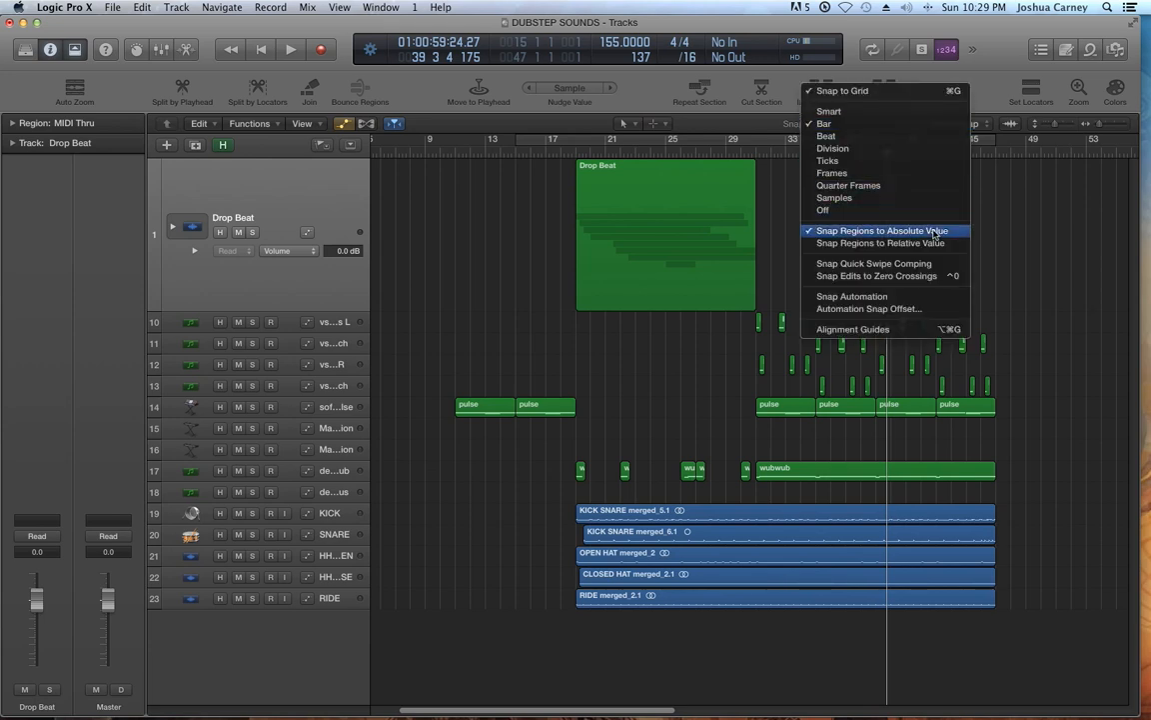
left_click(865, 243)
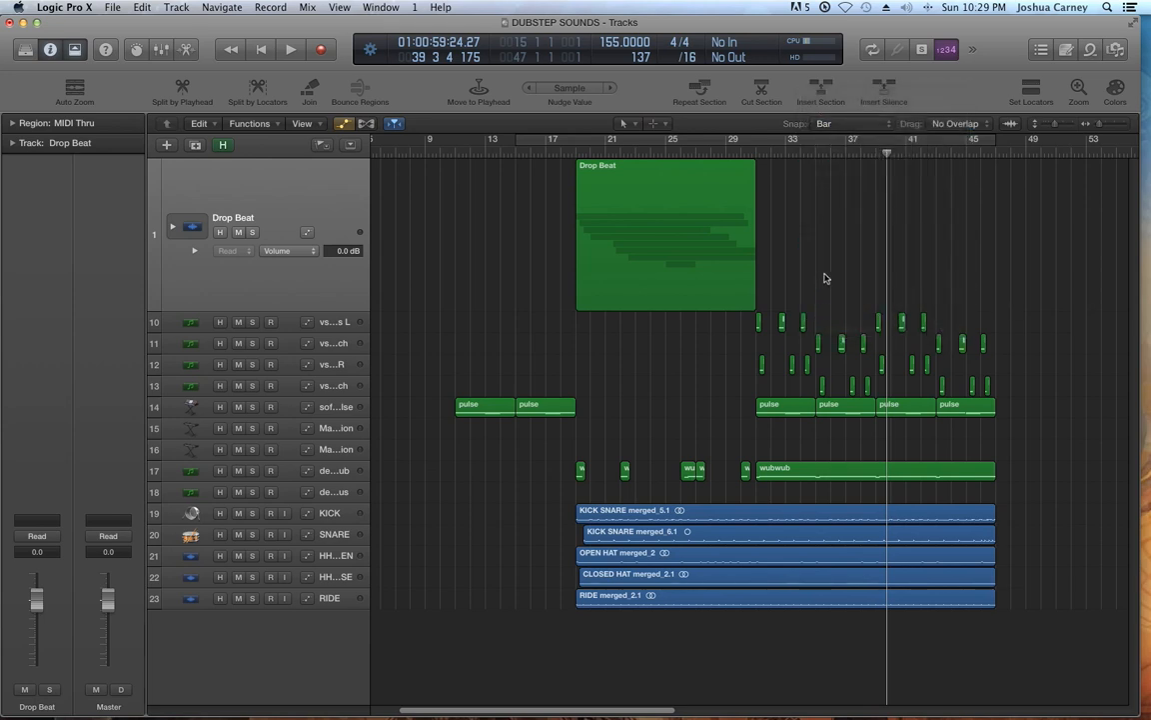
left_click(849, 124)
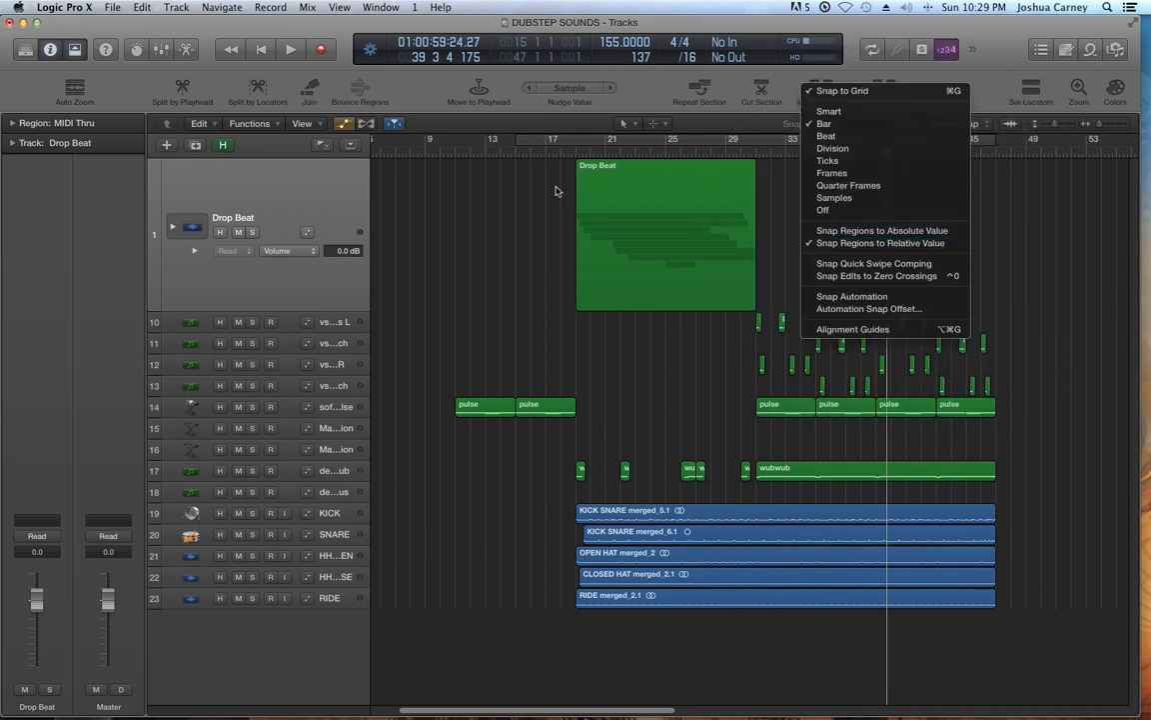
left_click(912, 244)
Move the playhead to bar 19 at the start of the Drop Beat region and inspect the alignment there up close.
left_click(576, 153)
key("super+Right")
key("super+Right")
key("super+Right")
key("super+Right")
key("super+Right")
key("super+Right")
key("super+Right")
key("super+Right")
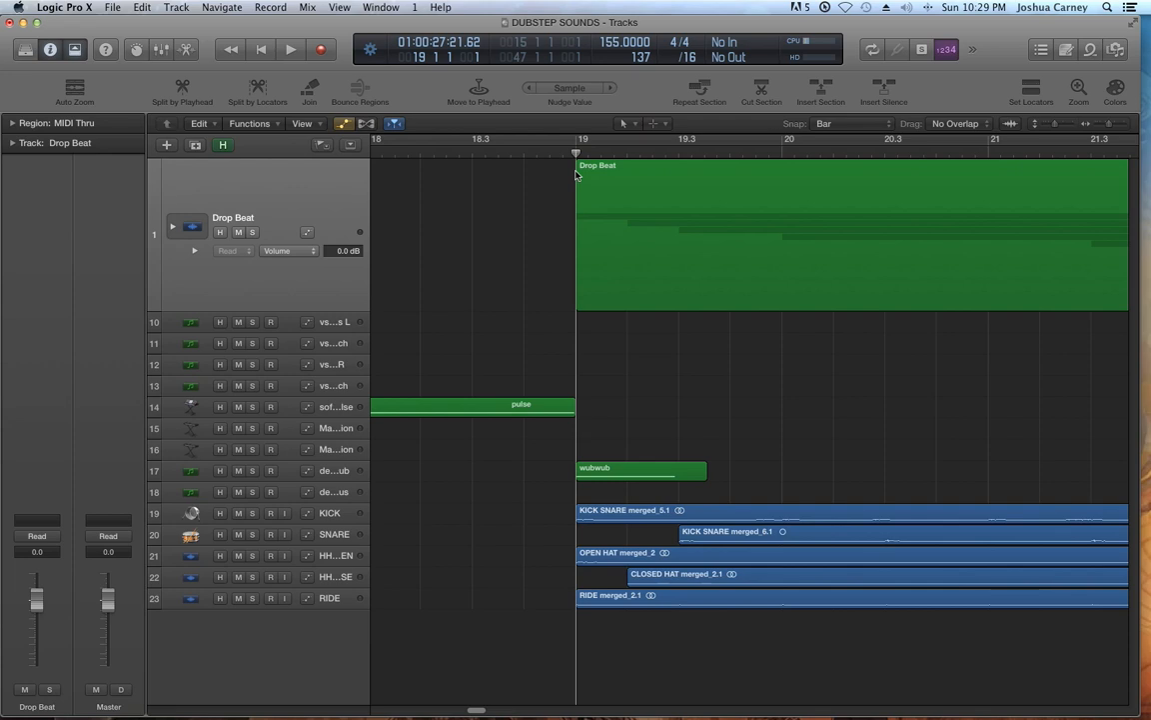
Copy the Drop Beat region along its track so the duplicate starts at bar 47, where the drum regions end.
key("super+Left")
key("super+Left")
key("super+Left")
key("super+Left")
key("super+Left")
key("super+Left")
key("super+Left")
key("super+Left")
key("super+Left")
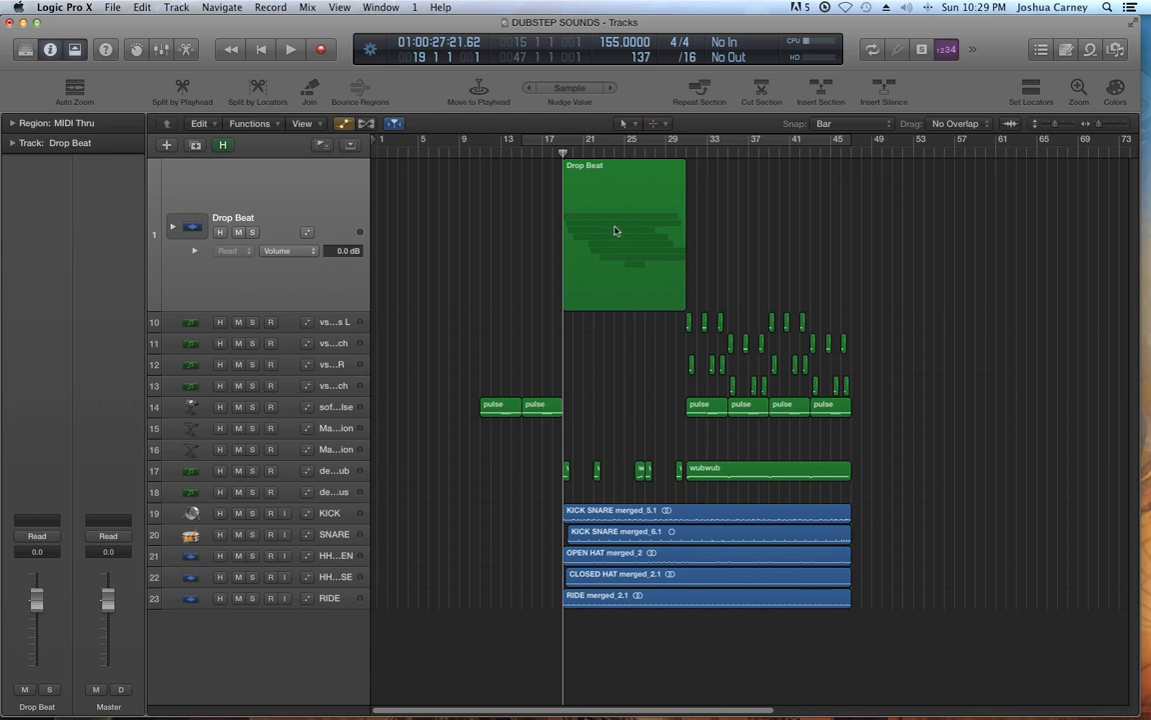
left_click_drag(613, 231, 899, 241)
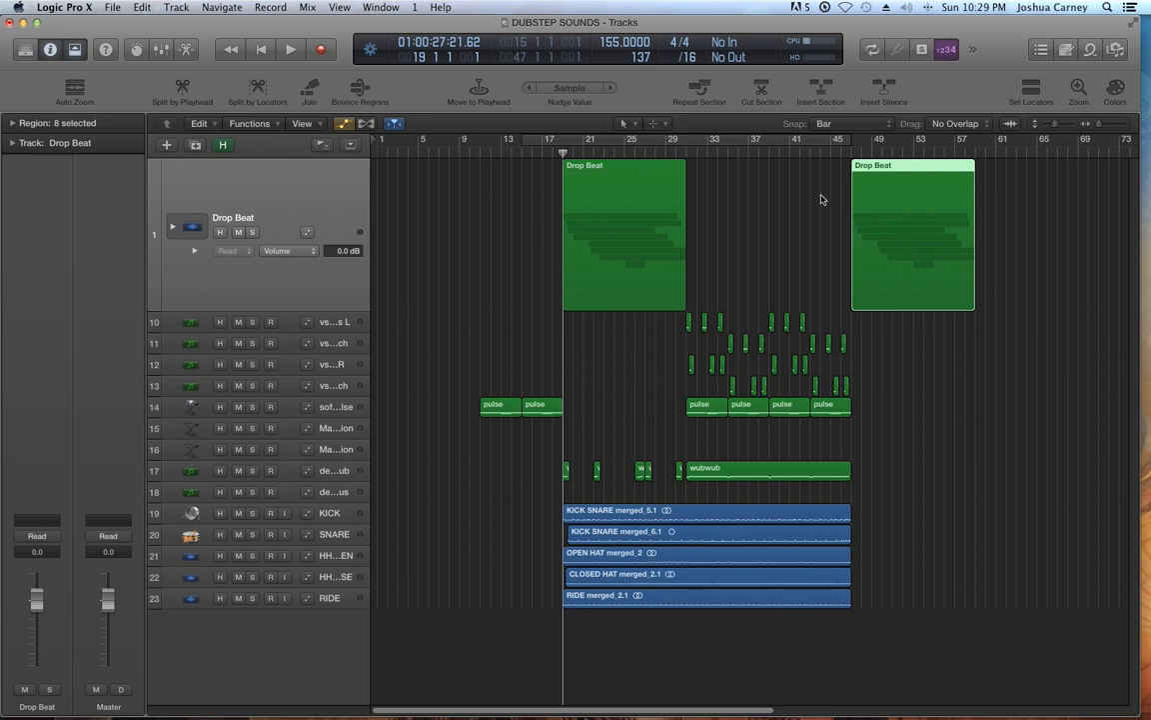
left_click(769, 205)
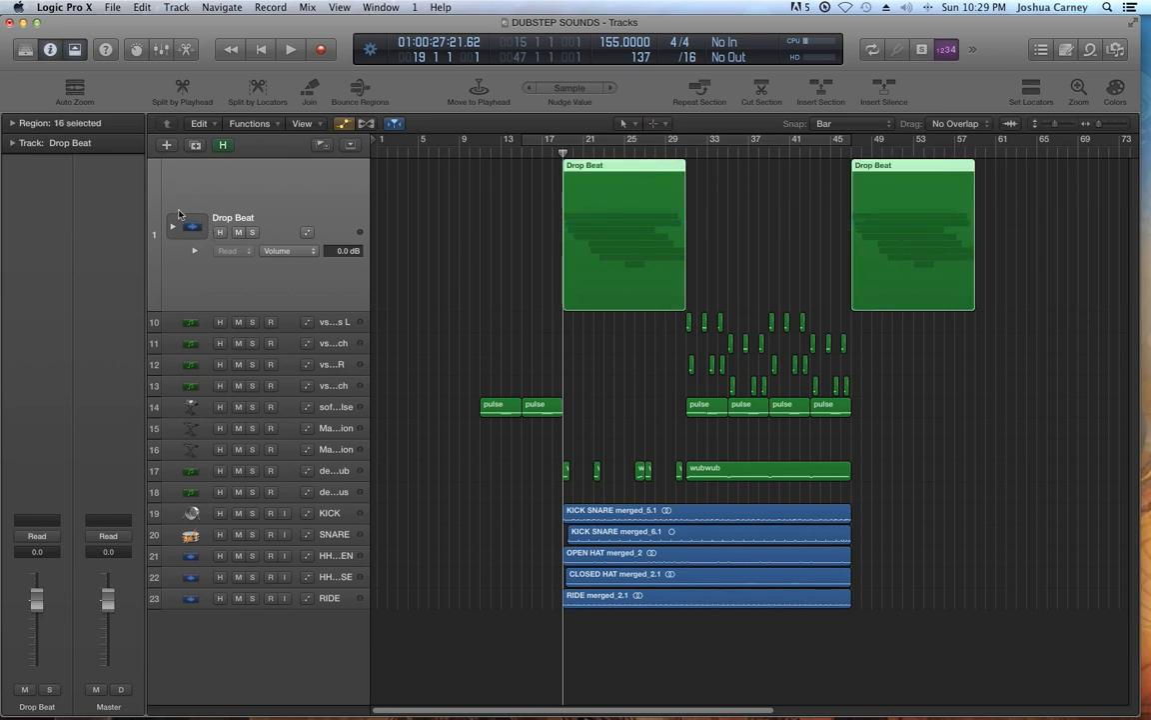
Check the copied regions inside the Drop Beat stack, collapse and deselect it, and reduce its individual track zoom to 17.
left_click(172, 228)
left_click(172, 227)
left_click(740, 225)
left_click_drag(774, 244, 504, 311)
left_click(738, 243)
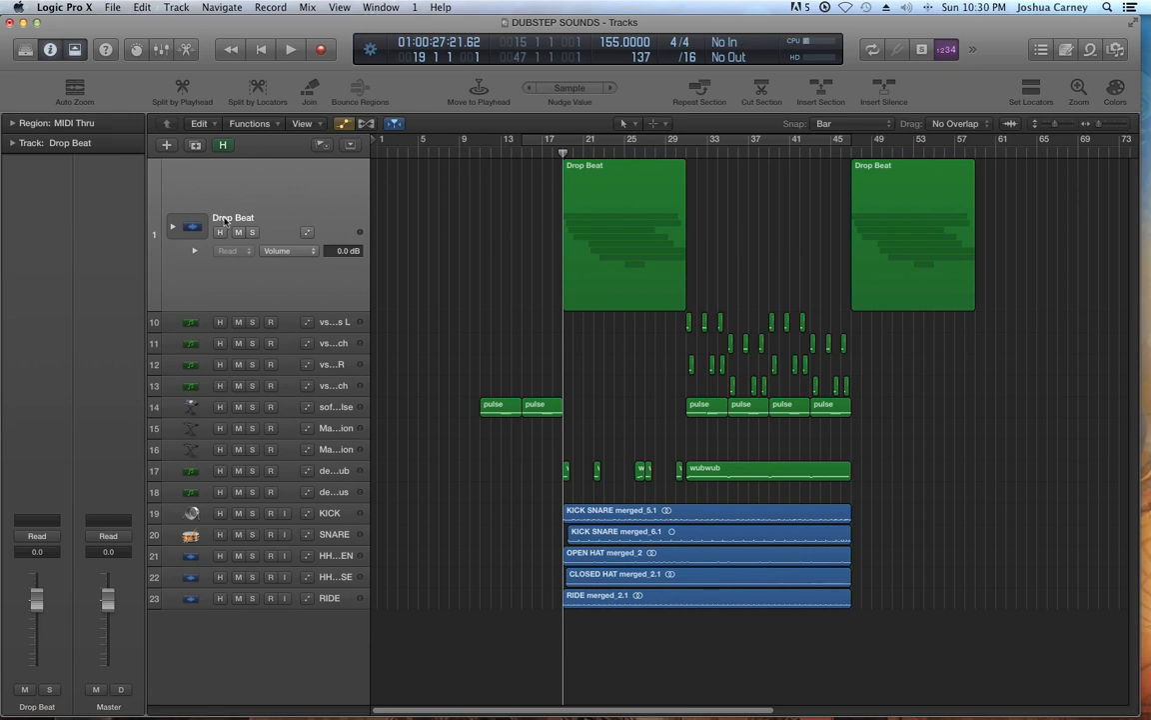
left_click_drag(170, 310, 169, 231)
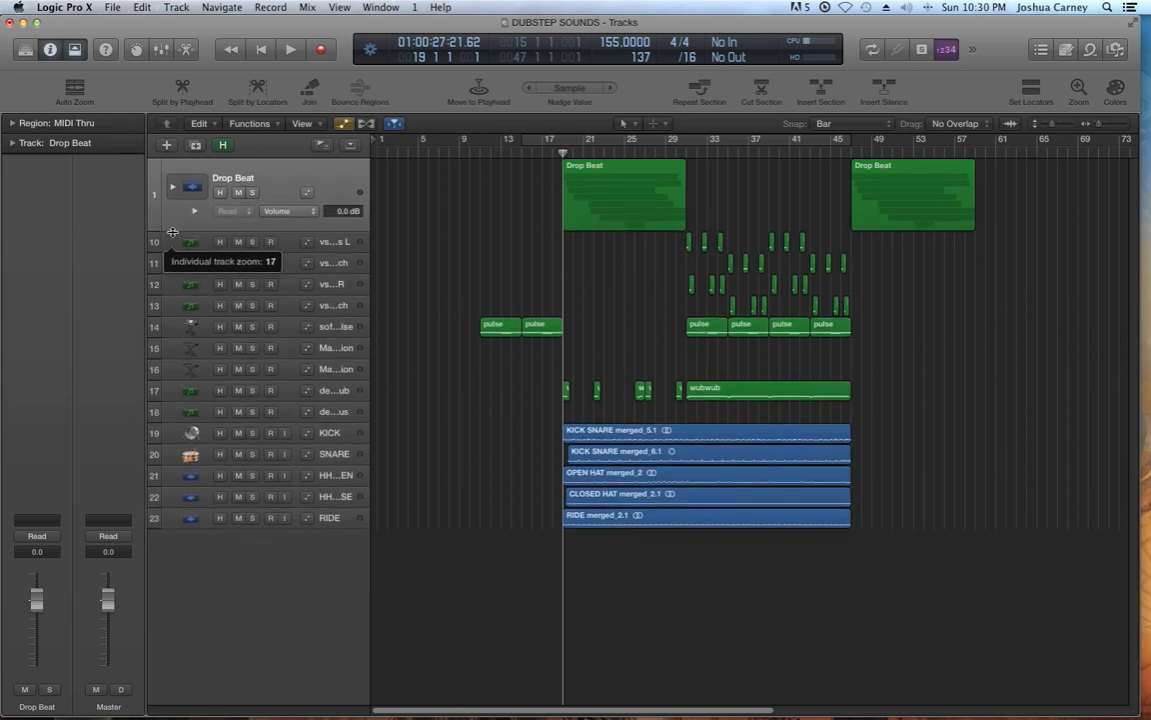
Try a volume automation drop to -7.2 dB on the Drop Beat stack, starting around bar 43.
left_click(306, 194)
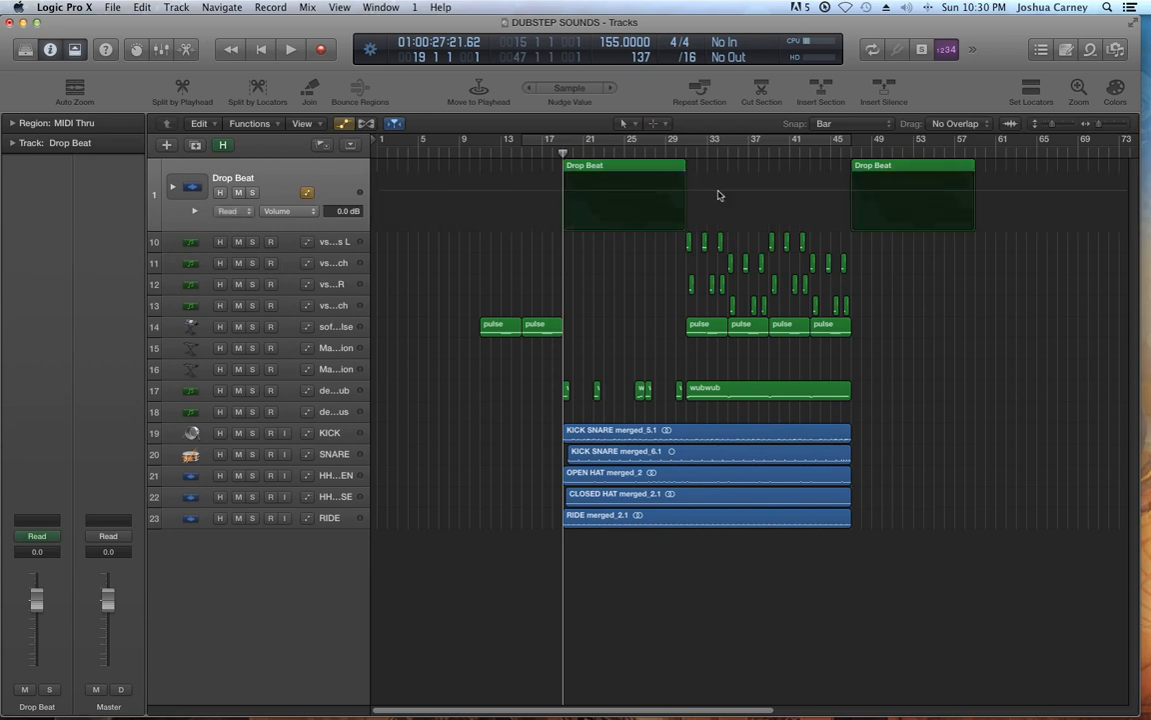
left_click(824, 192)
left_click(813, 191)
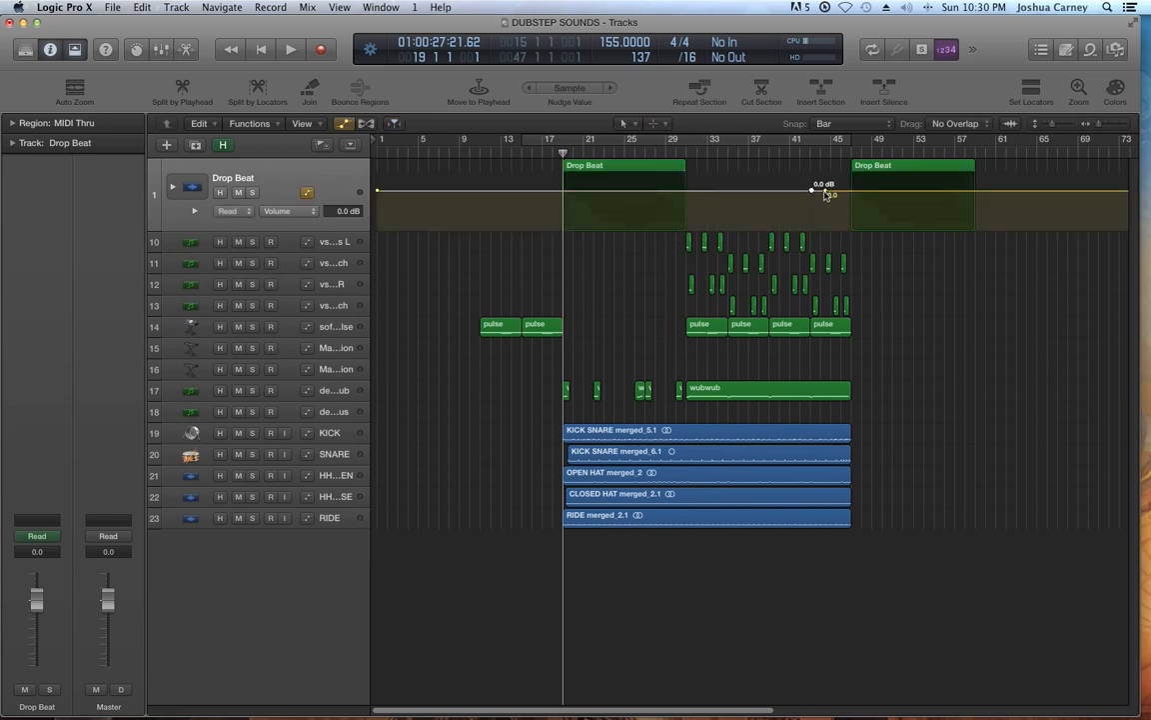
left_click_drag(835, 191, 836, 205)
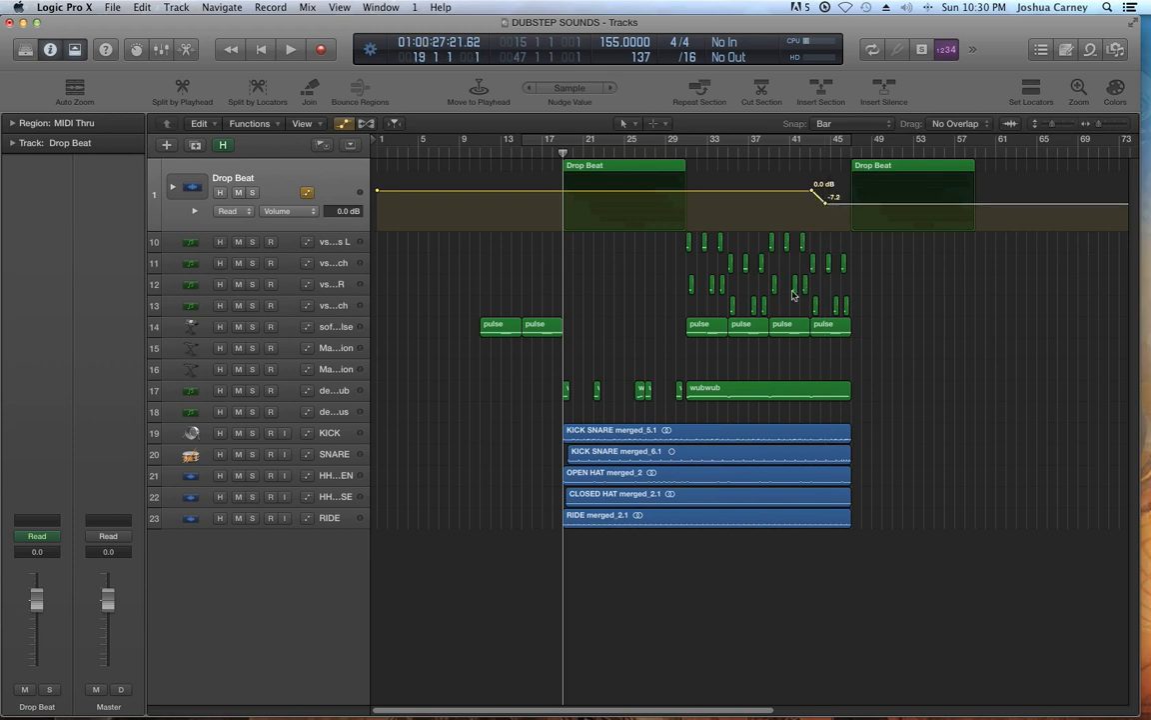
Undo the volume automation points and turn off automation for the Drop Beat stack.
key("super+z")
key("super+z")
key("super+z")
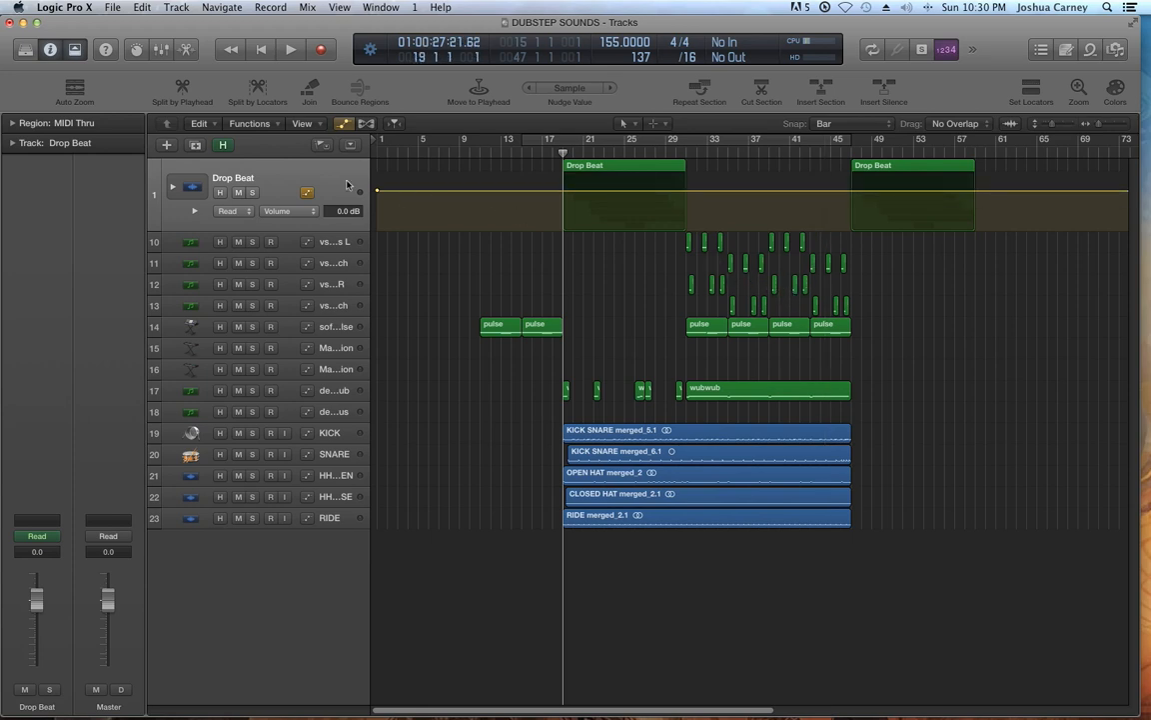
left_click(307, 192)
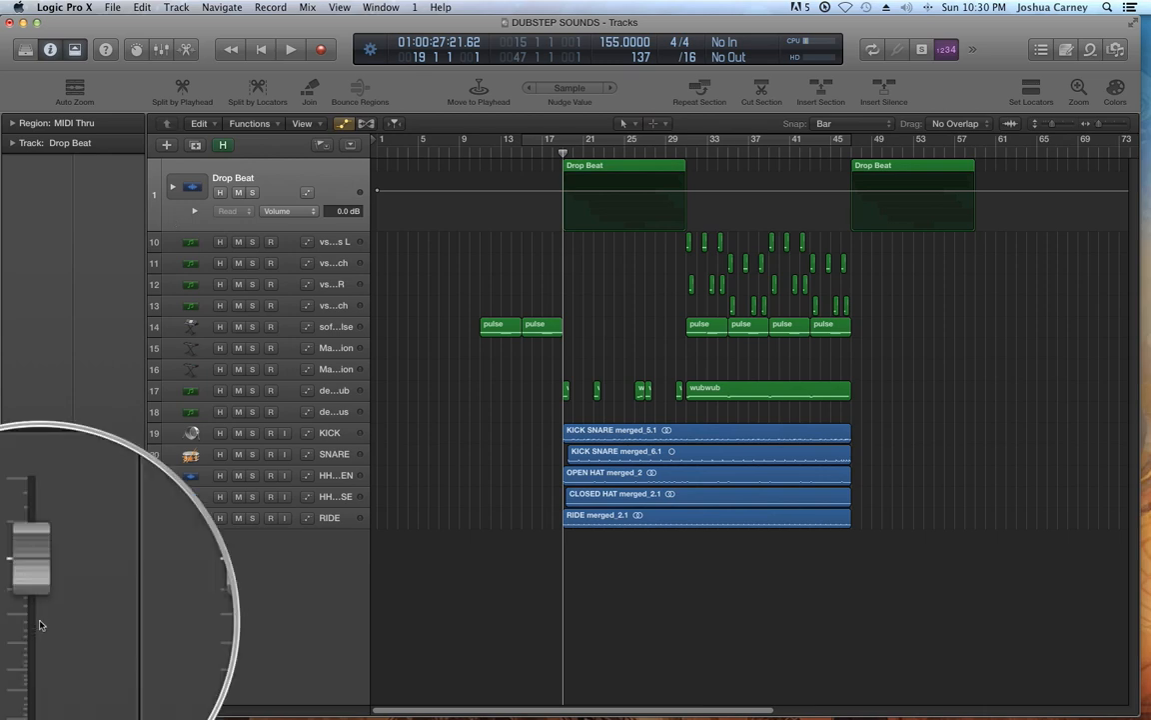
mouse_move(40, 605)
left_mouse_down()
mouse_move(40, 631)
mouse_move(40, 604)
left_mouse_up()
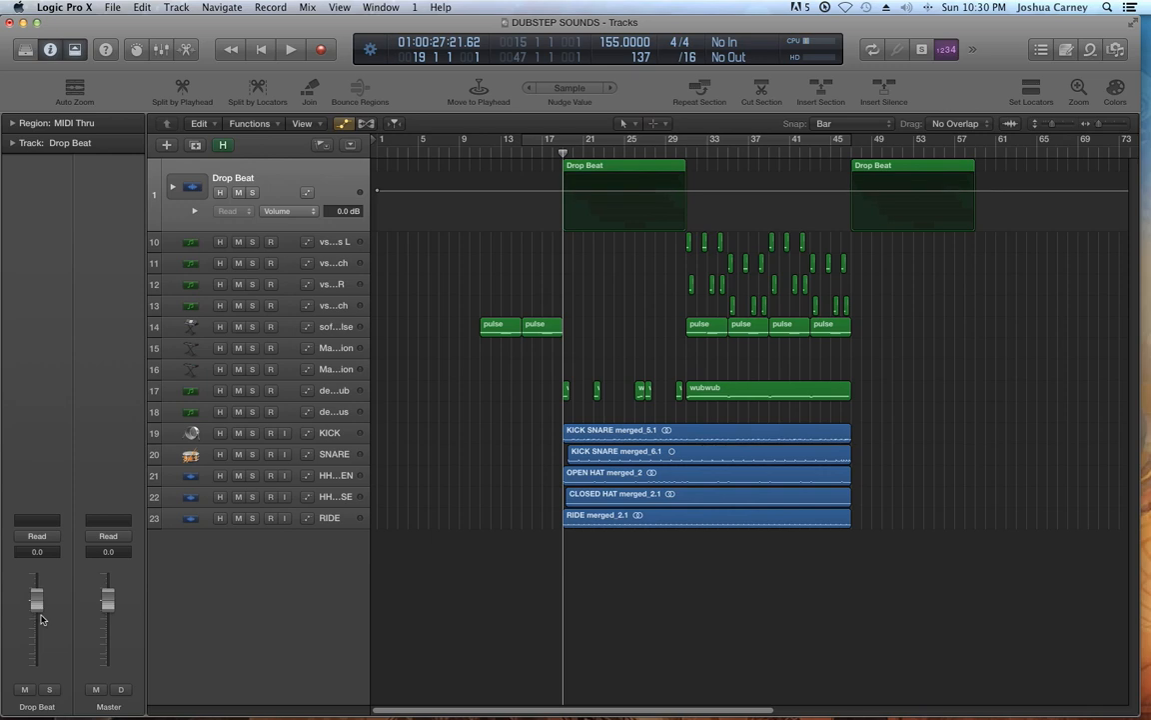
Set the automation parameter shown on the Drop Beat track to Display off.
left_click(298, 204)
left_click(289, 210)
left_click(289, 205)
left_click(287, 210)
left_click(316, 184)
left_click(378, 190)
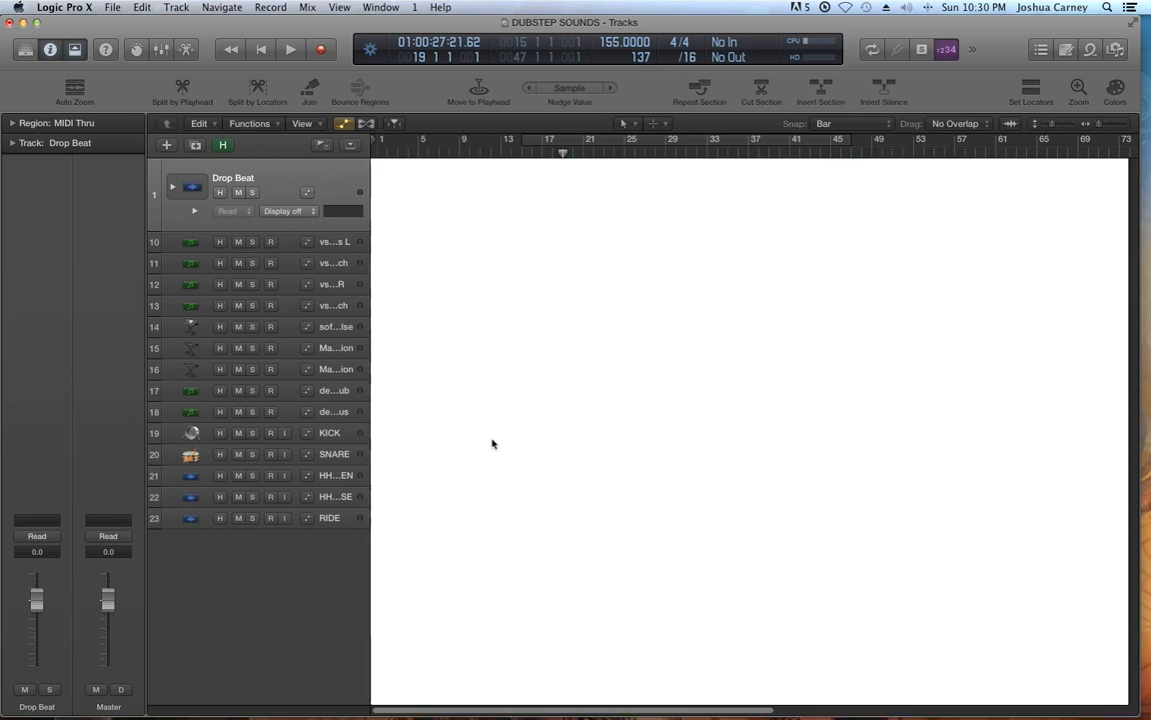
left_click_drag(494, 442, 844, 522)
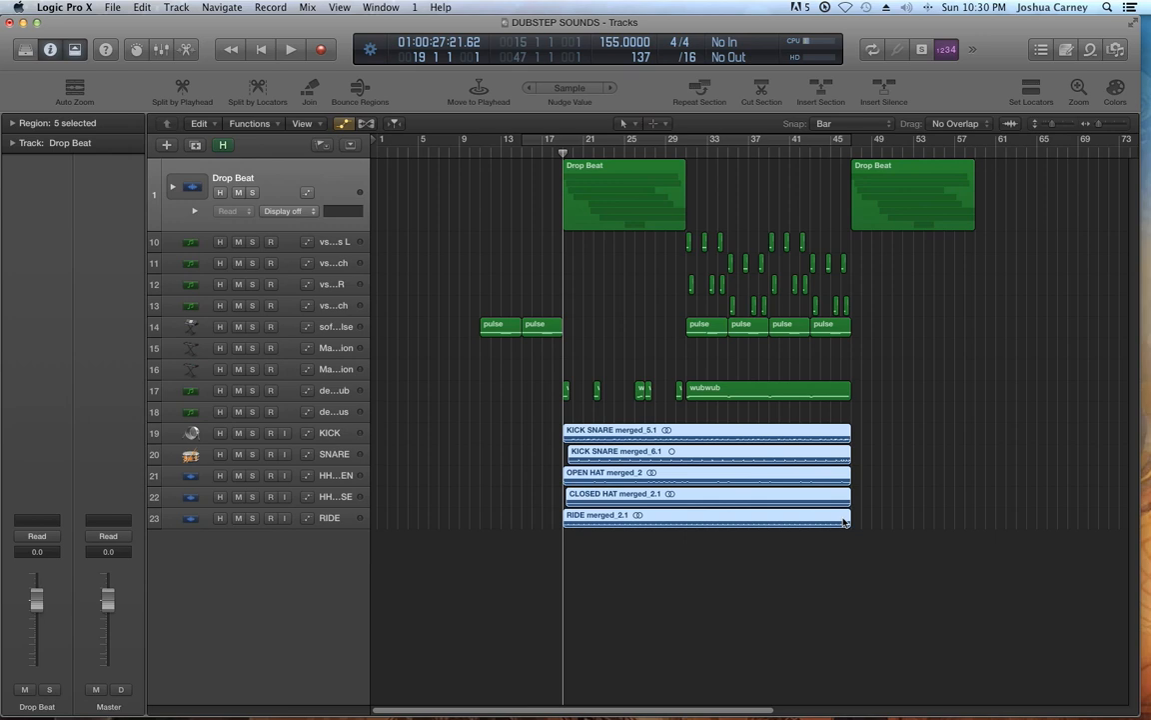
left_click(324, 175)
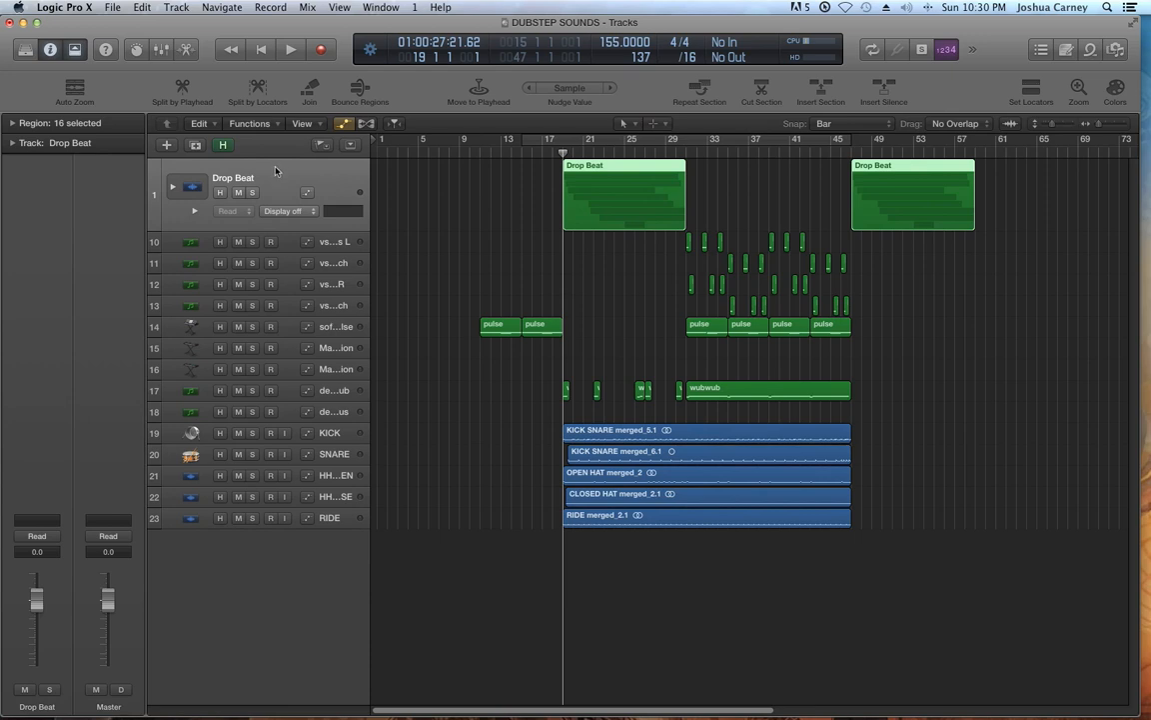
left_click(796, 218)
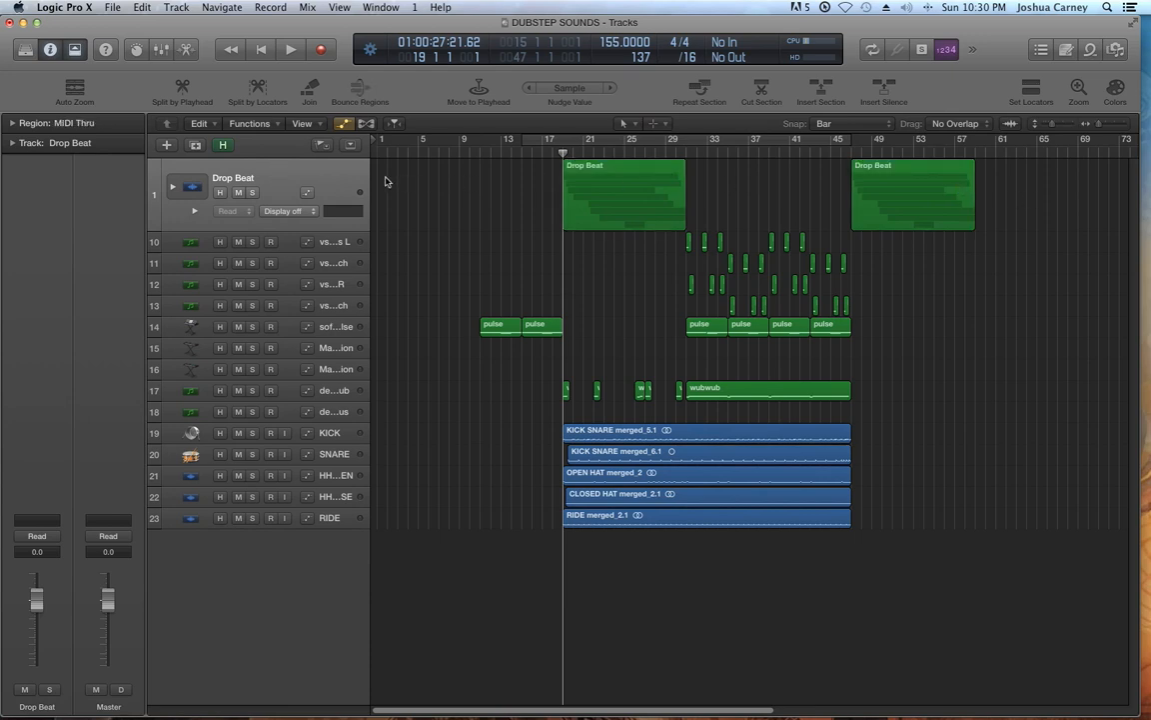
Open the mixer, inspect the WOW2 plug-in on the Synths channel, and close both windows.
key("super+2")
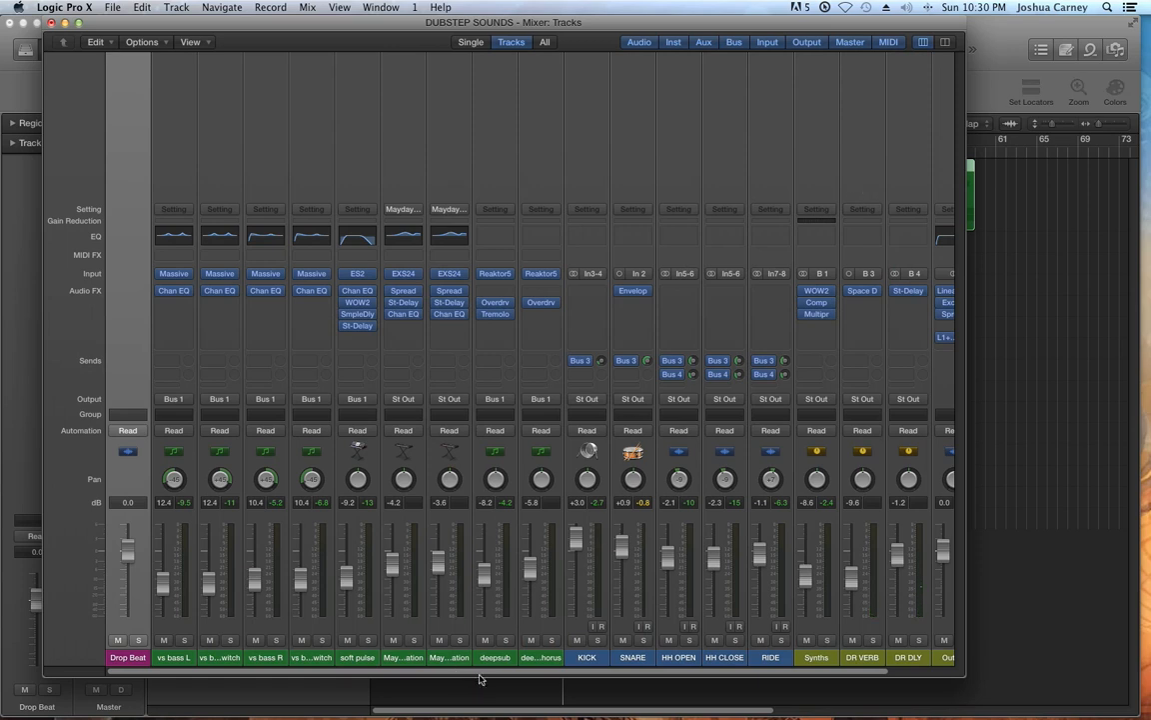
scroll(479, 679, "right", 3)
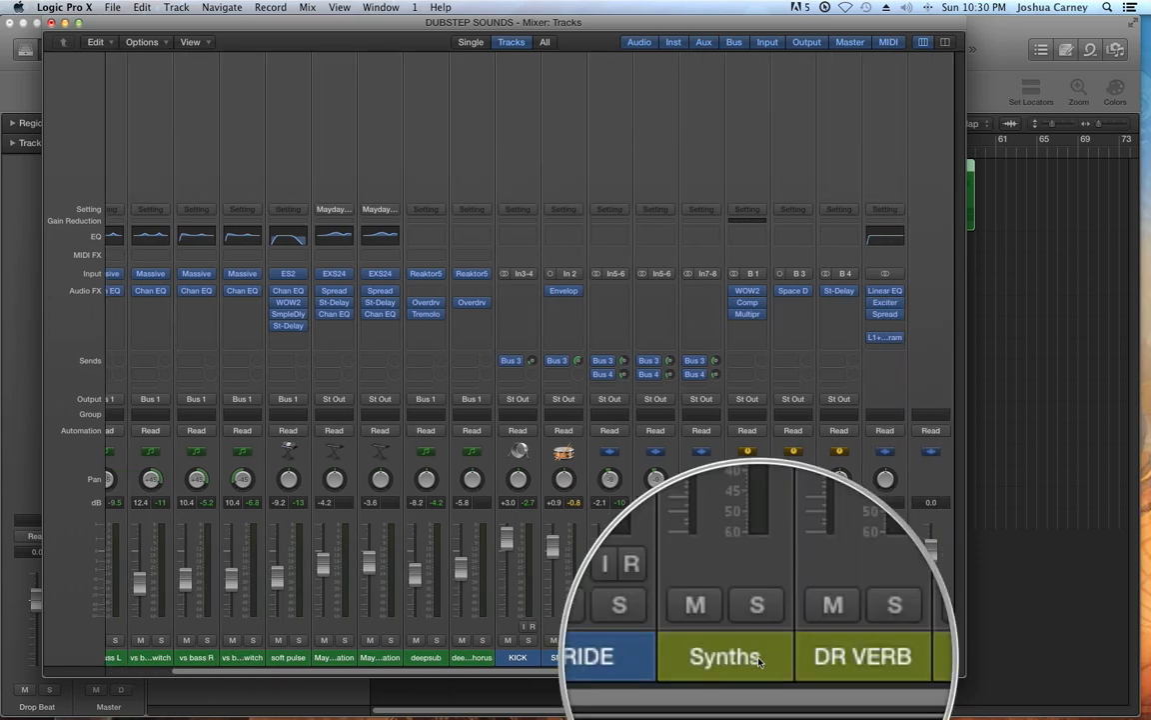
left_click(749, 291)
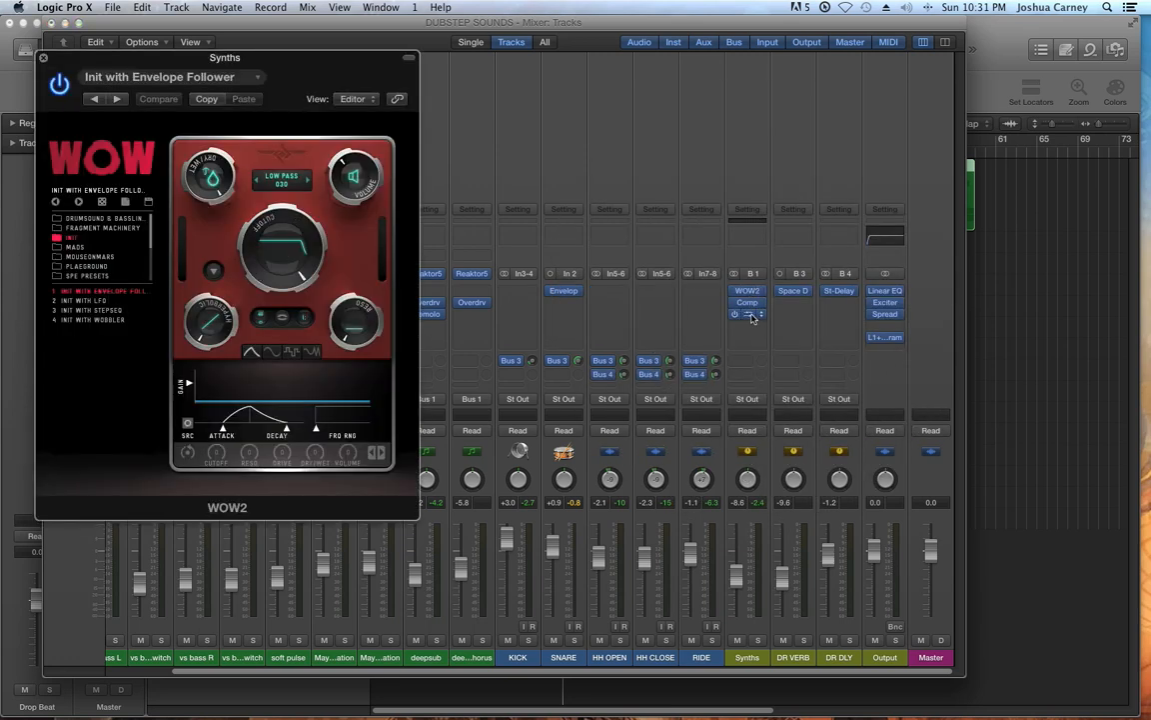
left_click(44, 58)
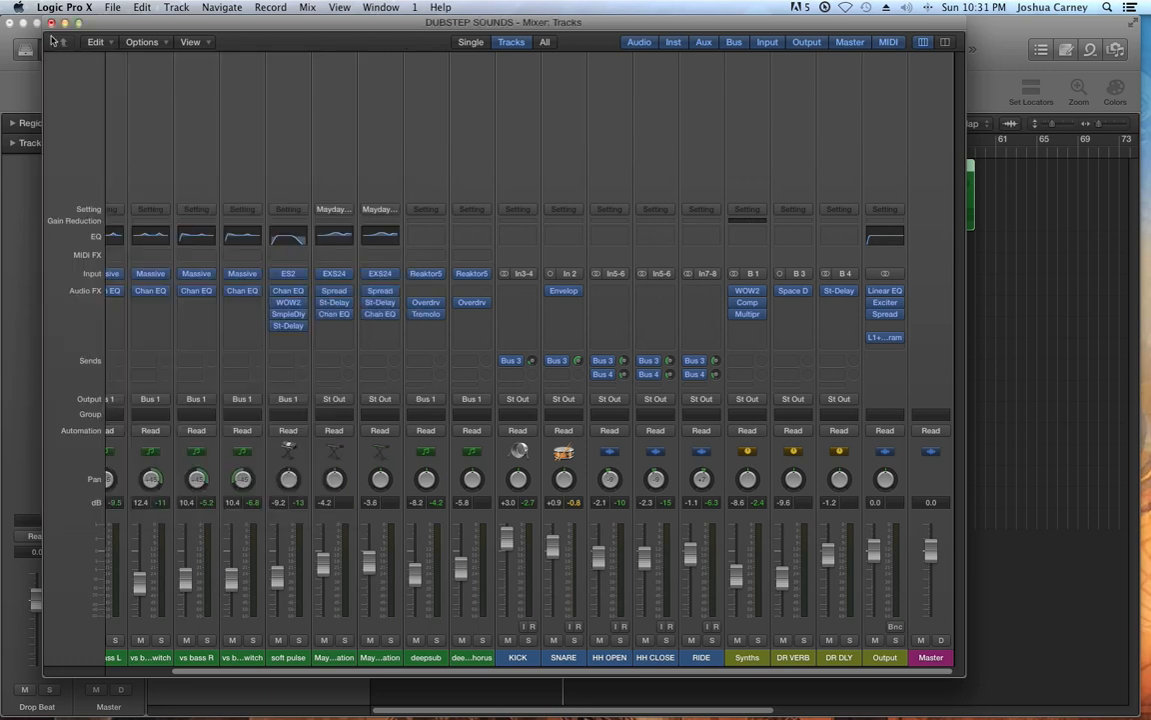
left_click(49, 23)
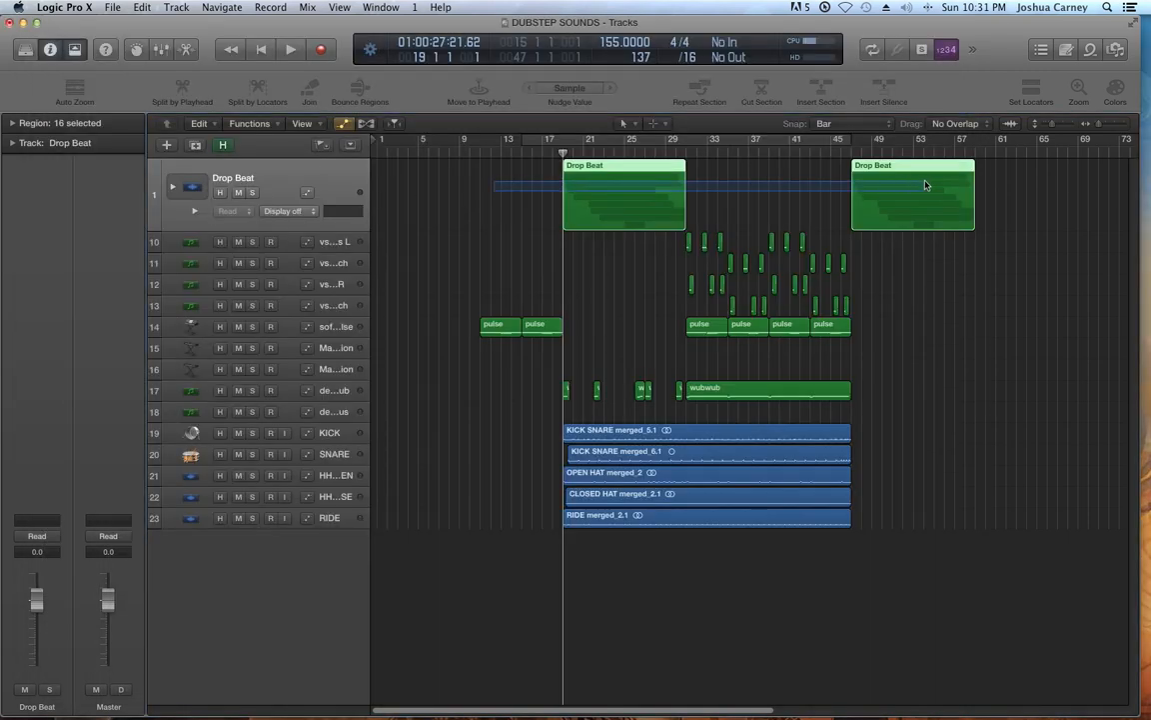
Select the drum regions and examine the KICK track's channel strip, leaving its regions deselected.
left_click(1025, 192)
left_click_drag(912, 434, 647, 522)
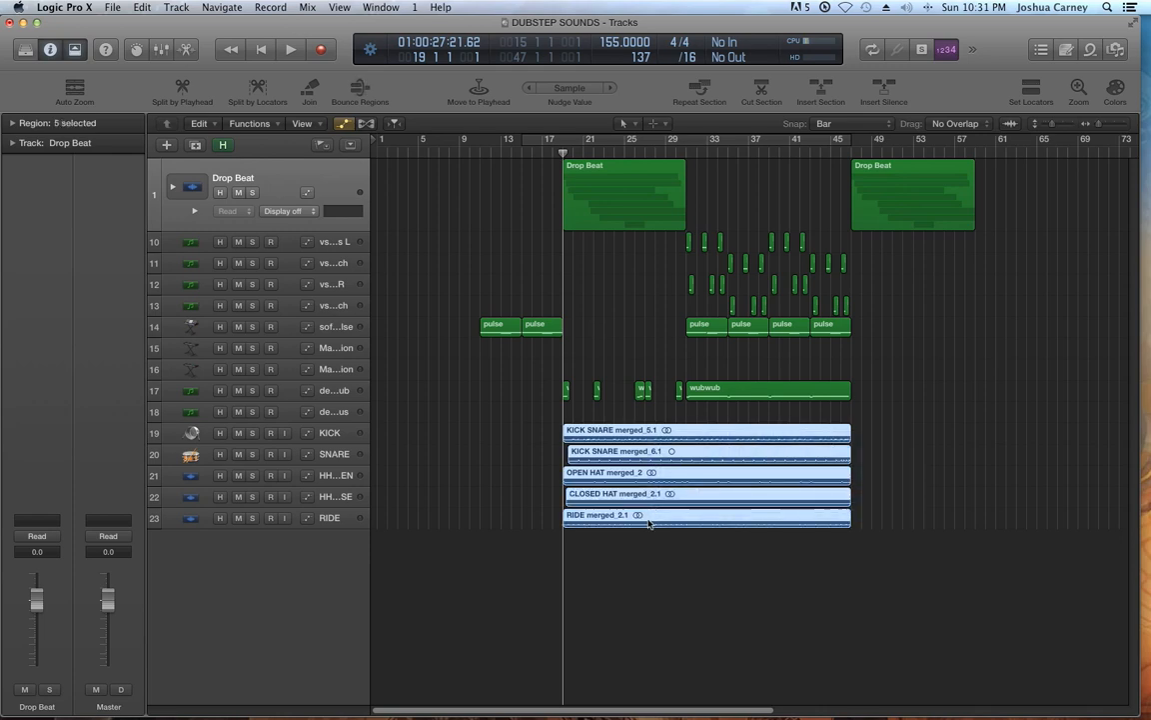
left_click(291, 431)
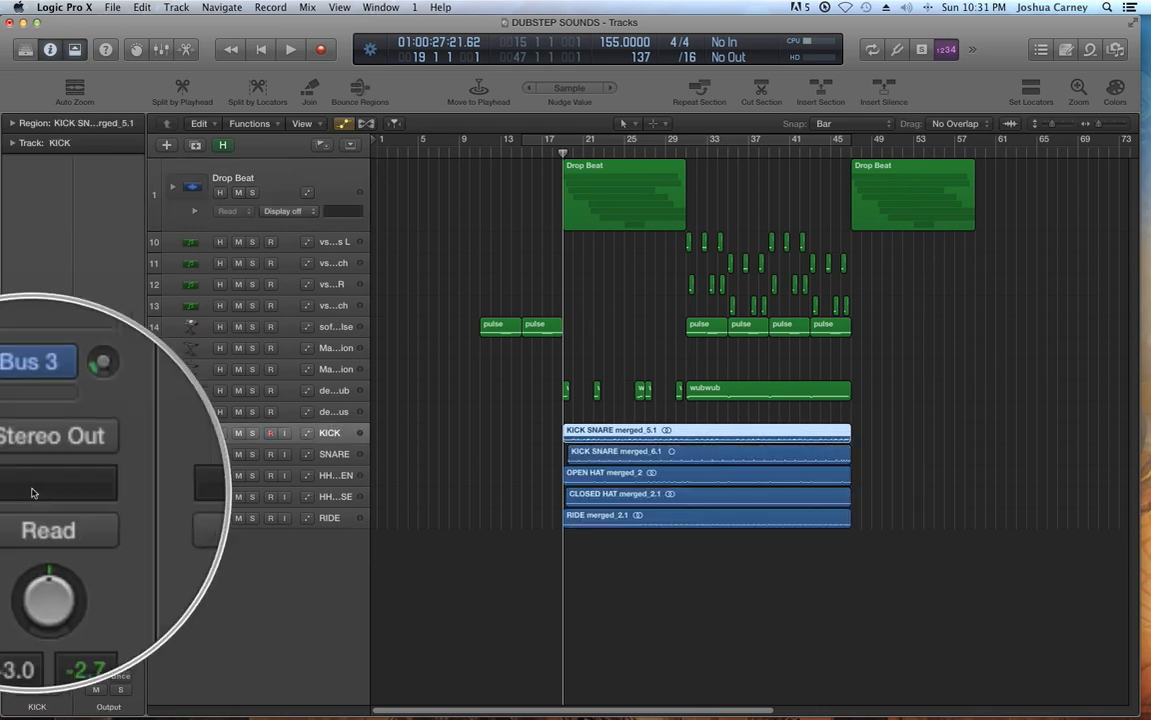
left_click(975, 411)
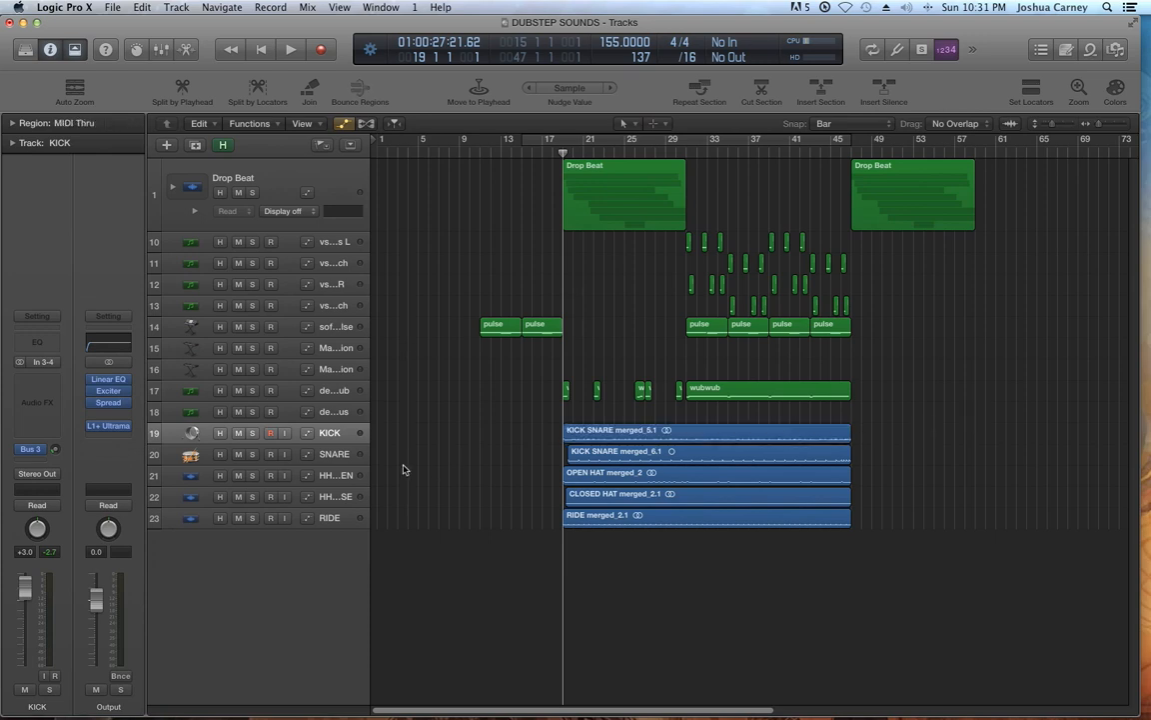
Group the five drum tracks from KICK through RIDE into a summing track stack.
left_click(325, 435)
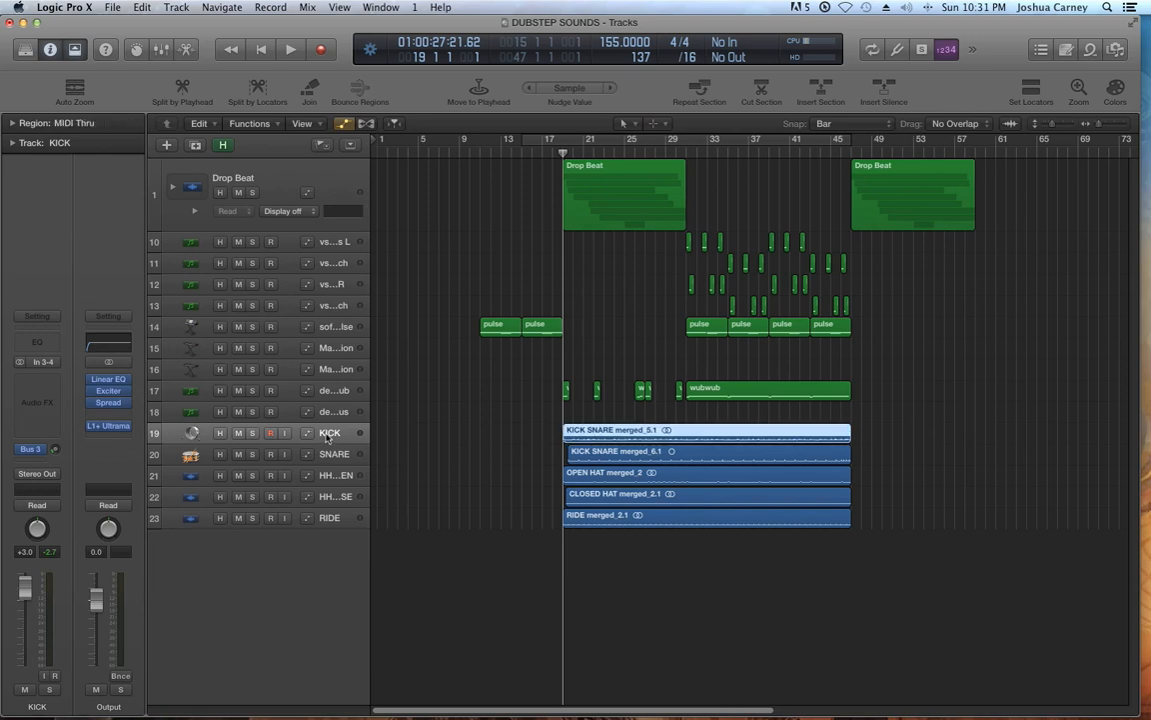
left_click(330, 517, "shift")
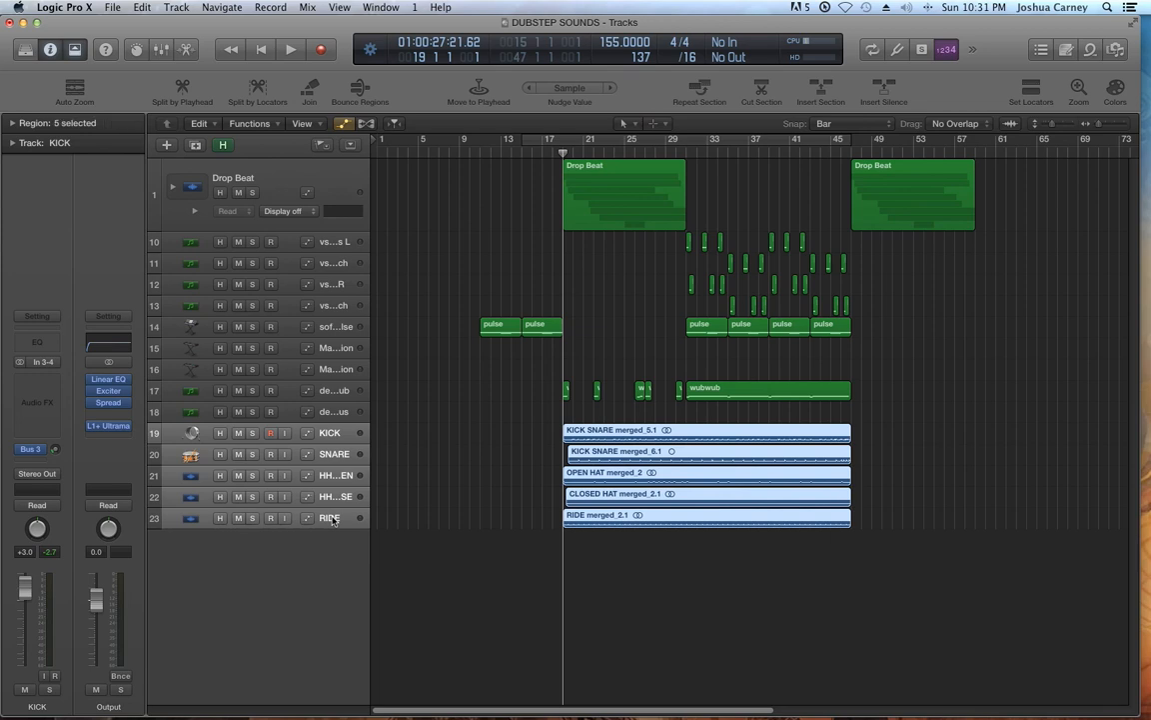
left_click(177, 8)
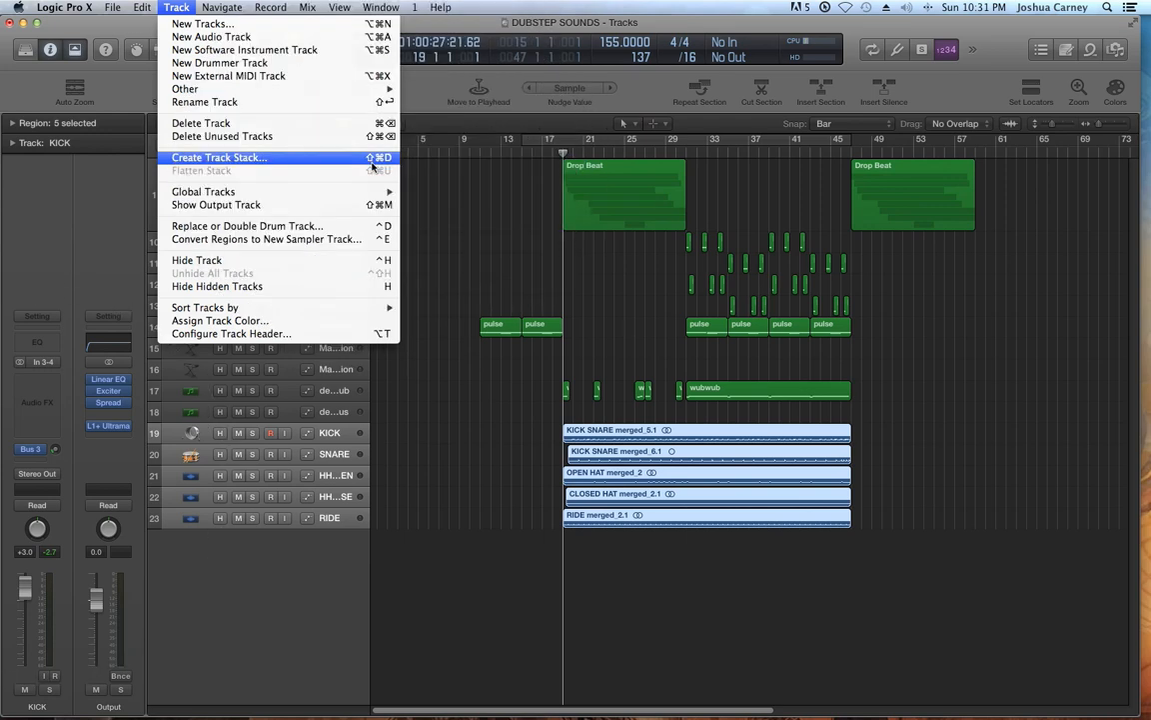
left_click(339, 162)
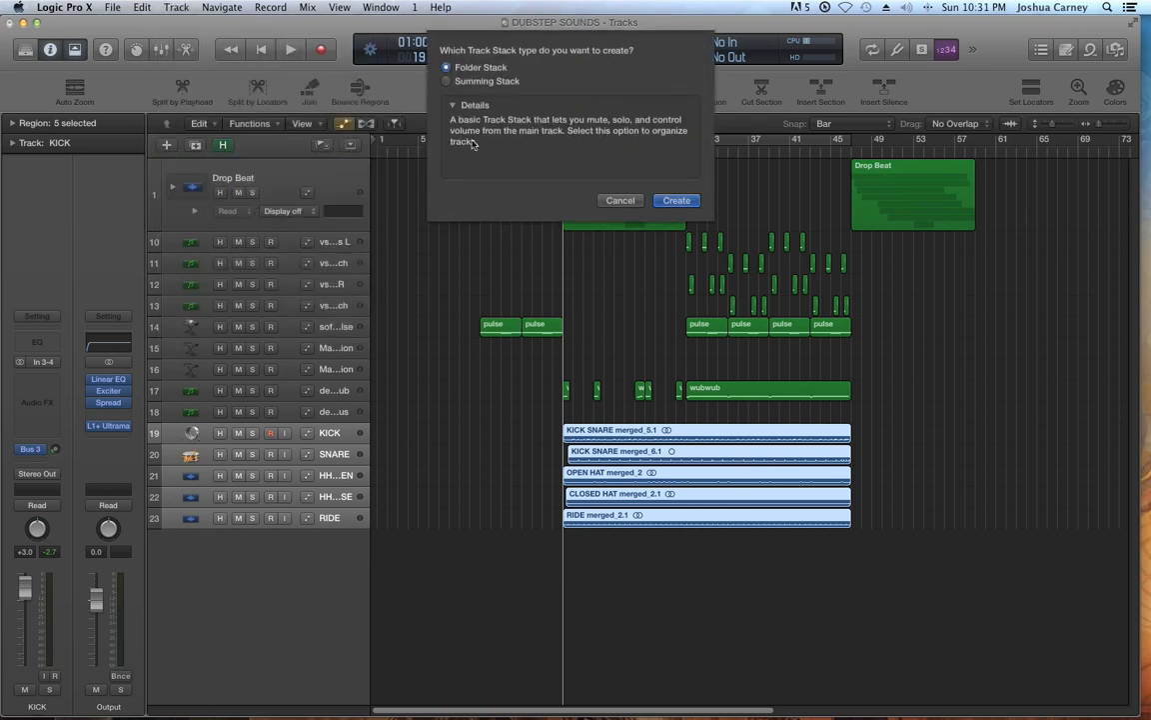
left_click(512, 80)
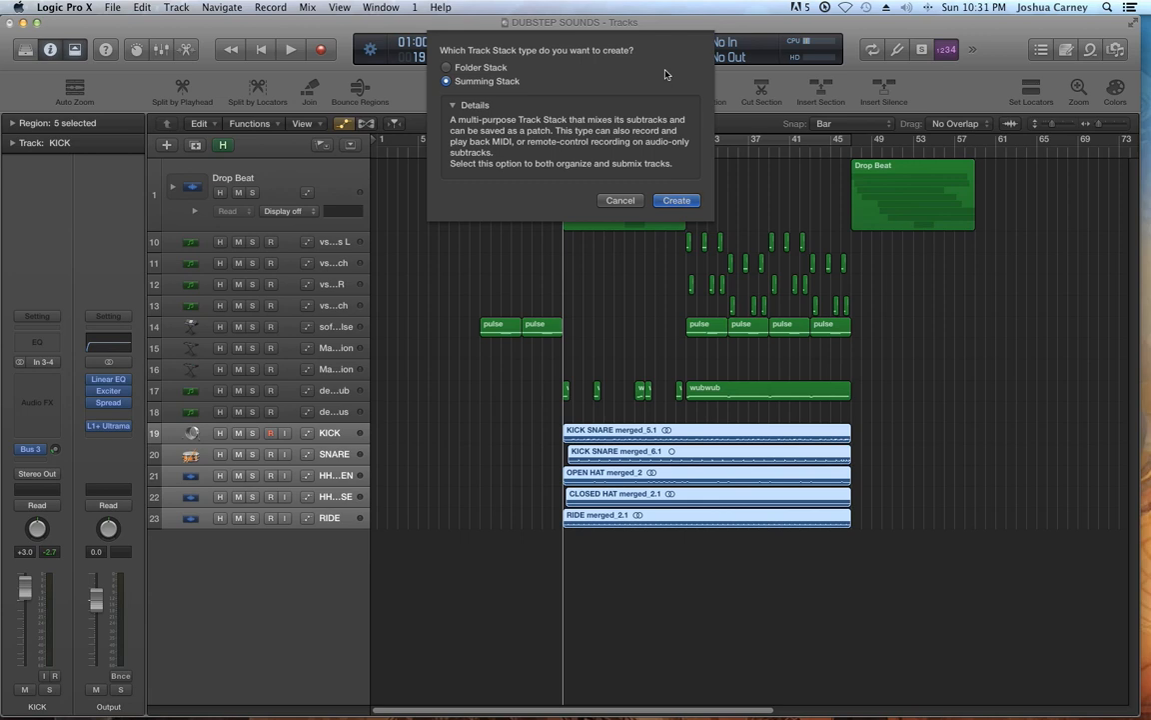
left_click(619, 200)
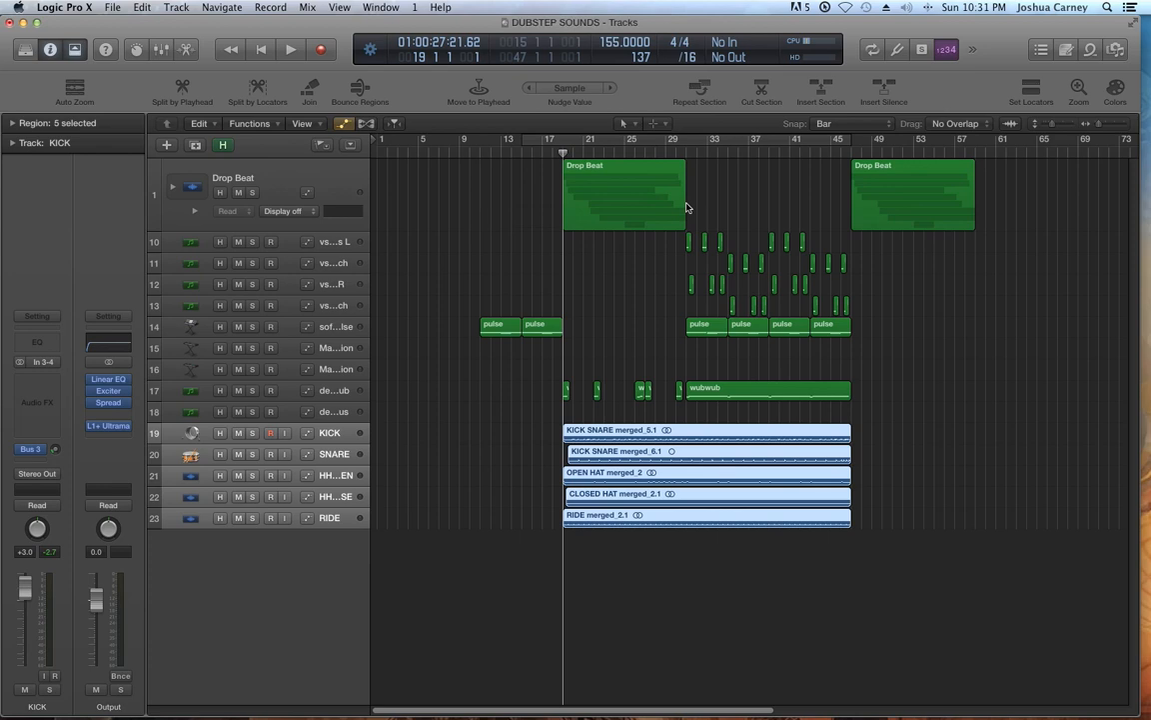
Rename the new summing stack as DRUMS and record-enable it.
double_click(335, 433)
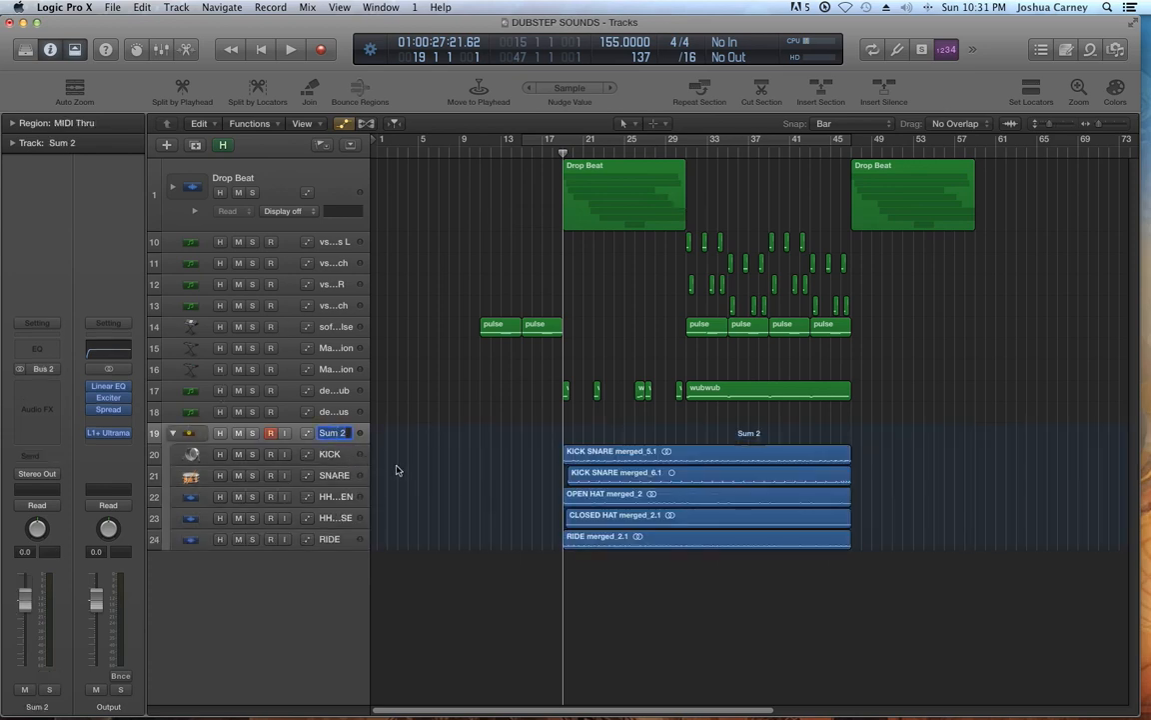
type("DRUMS")
key("Return")
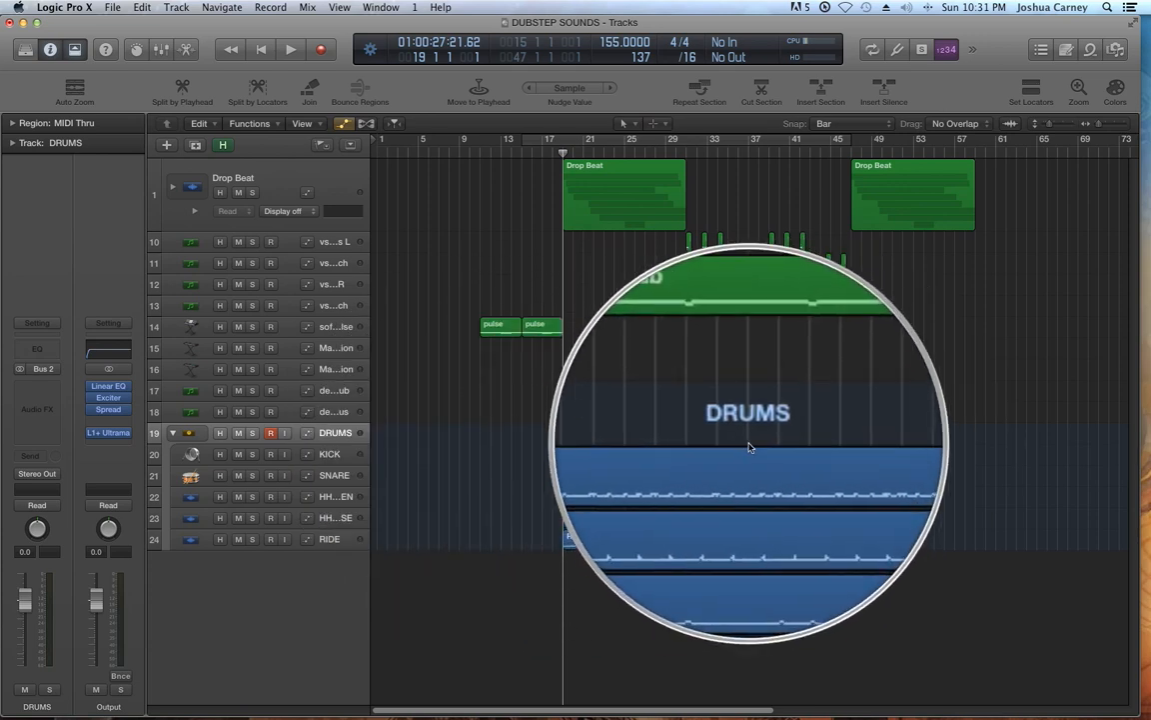
left_click(274, 437)
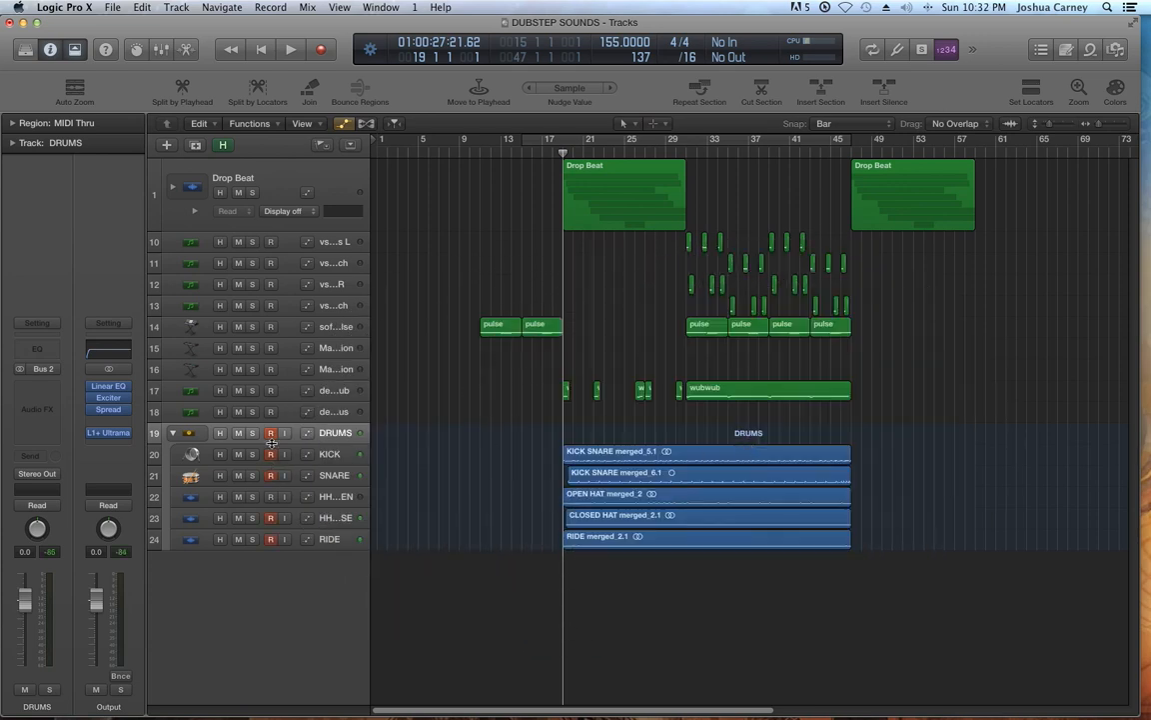
Collapse the DRUMS stack and enlarge its track height.
left_click(172, 431)
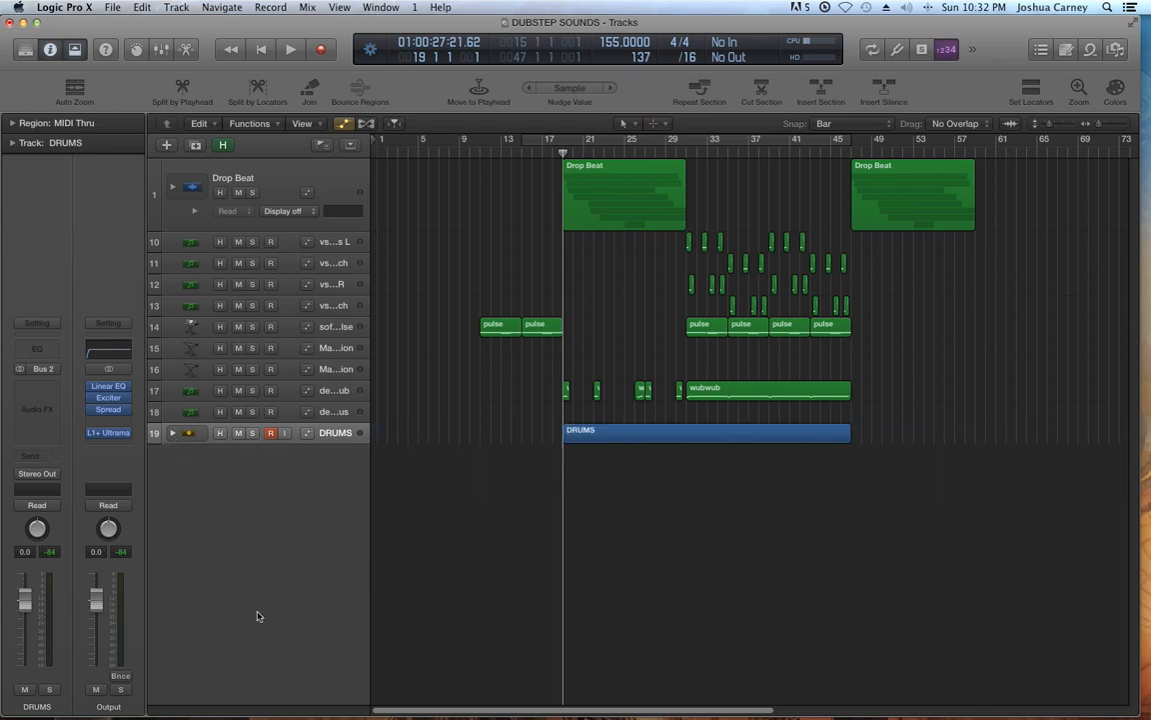
left_click_drag(311, 446, 317, 612)
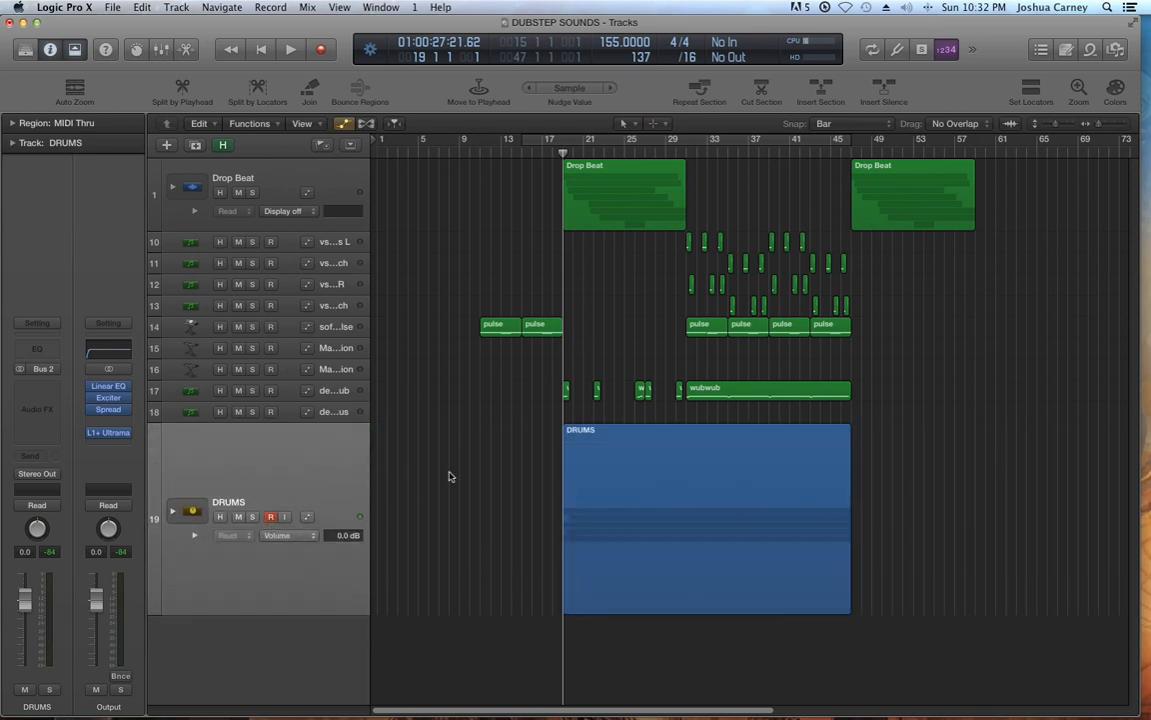
Expand the DRUMS stack and test record-enabling on its SNARE subtrack and on the stack itself.
left_click(172, 510)
scroll(287, 547, "down", 3)
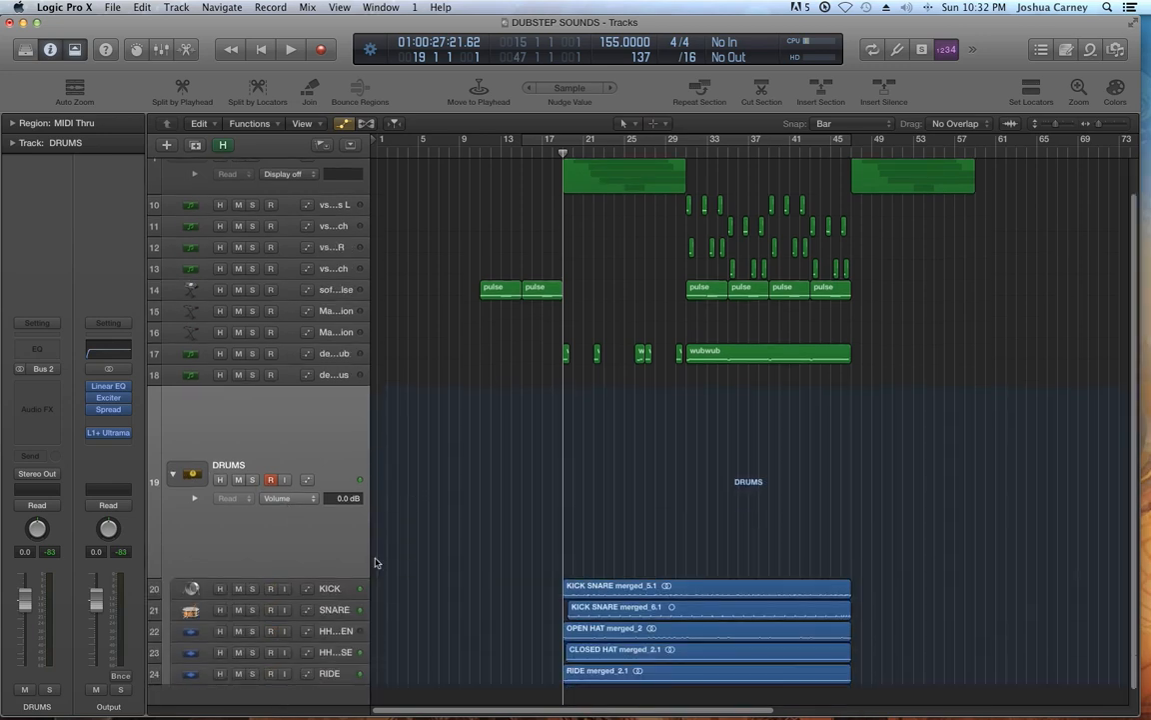
left_click(272, 597)
left_click(271, 596)
left_click(271, 467)
left_click(271, 467)
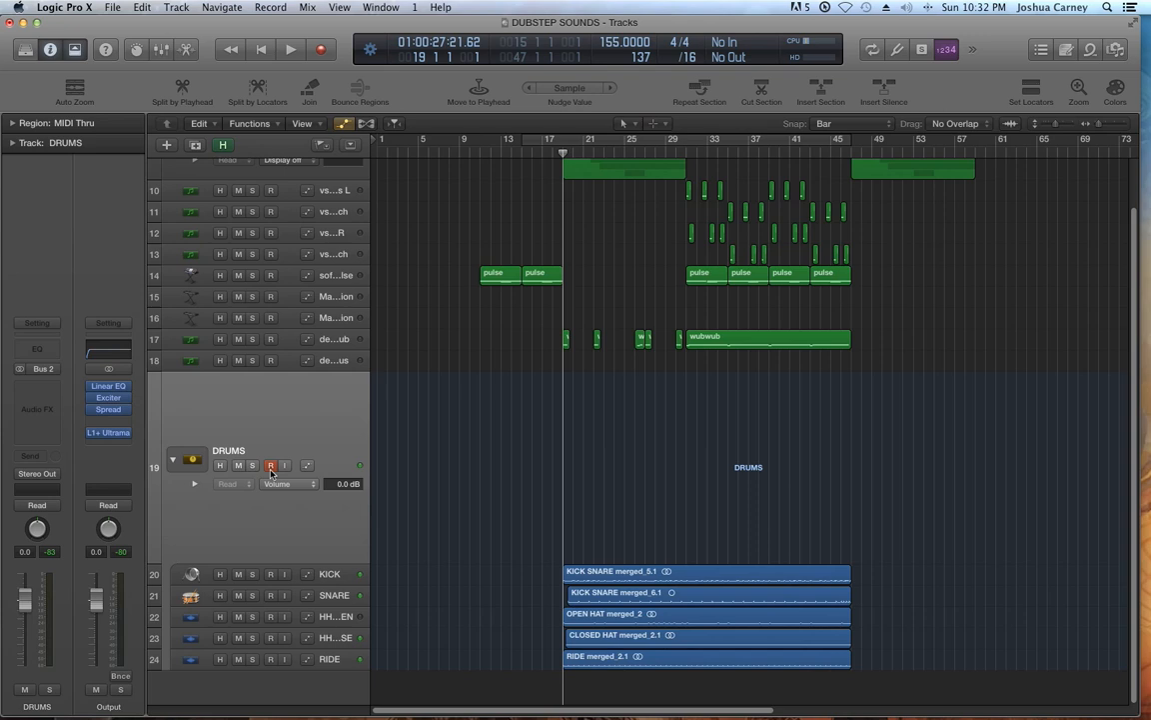
Compare the channel strips and record-enable states of the DRUMS stack, KICK, deepsub-chorus and deepsub tracks.
left_click(292, 367)
left_click(290, 380)
left_click(360, 576)
left_click(330, 412)
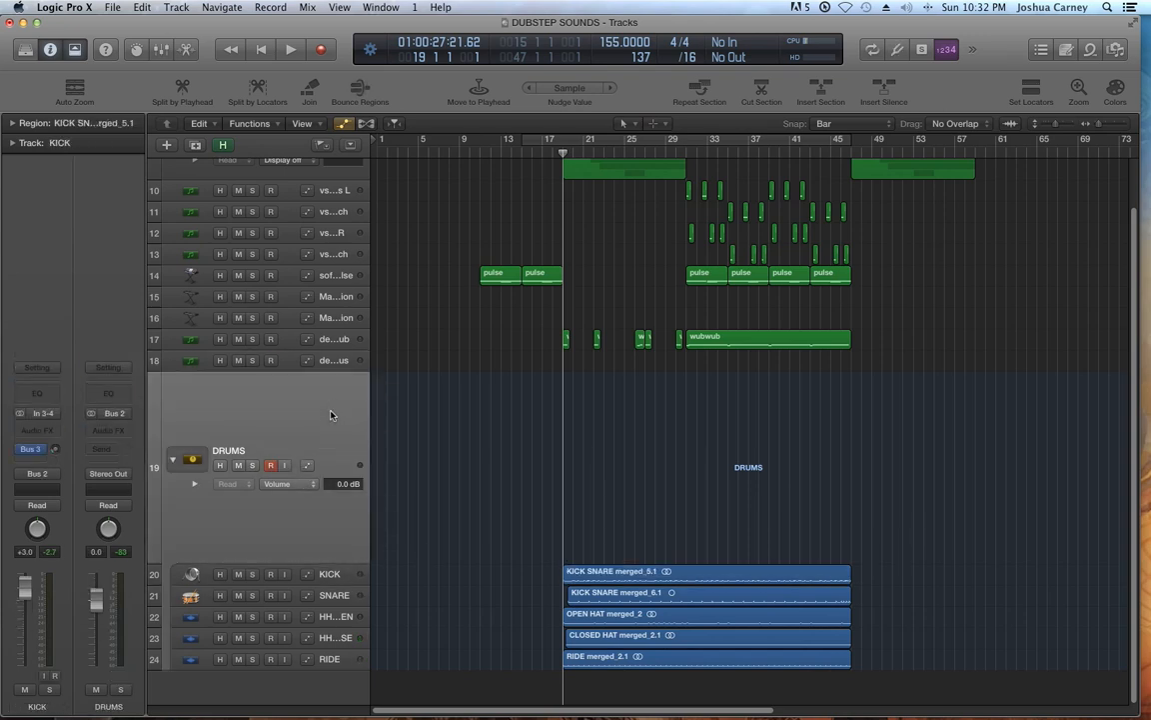
left_click(348, 578)
left_click(333, 424)
left_click(271, 466)
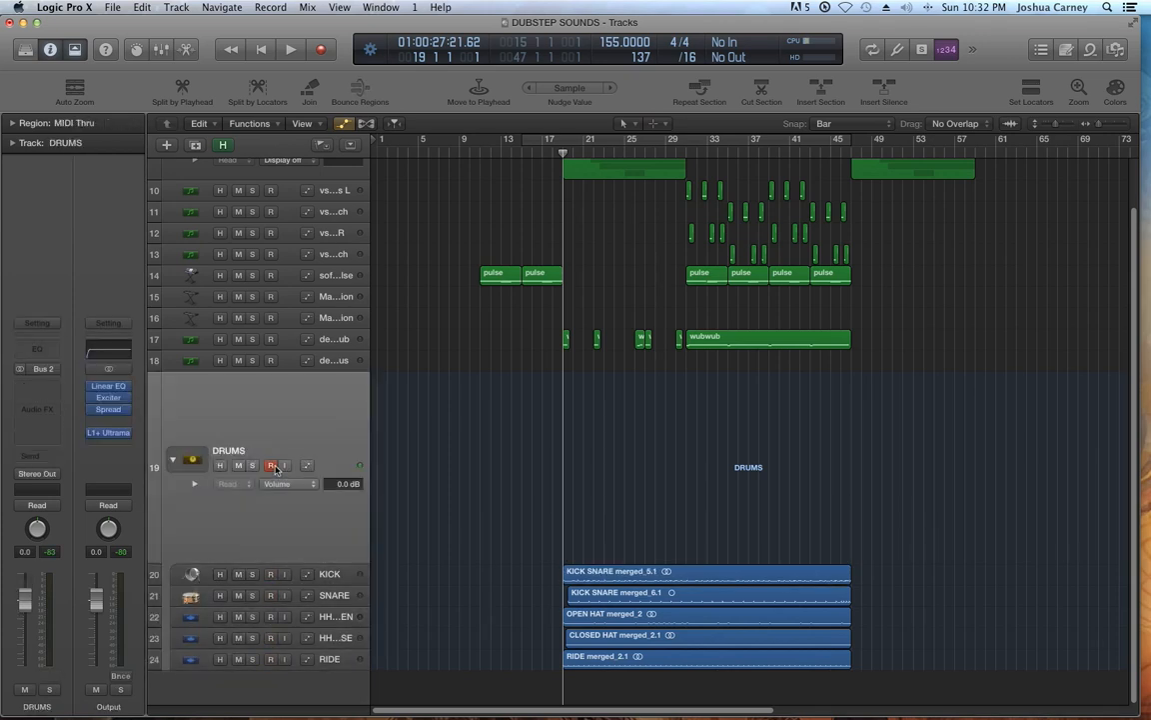
left_click(252, 358)
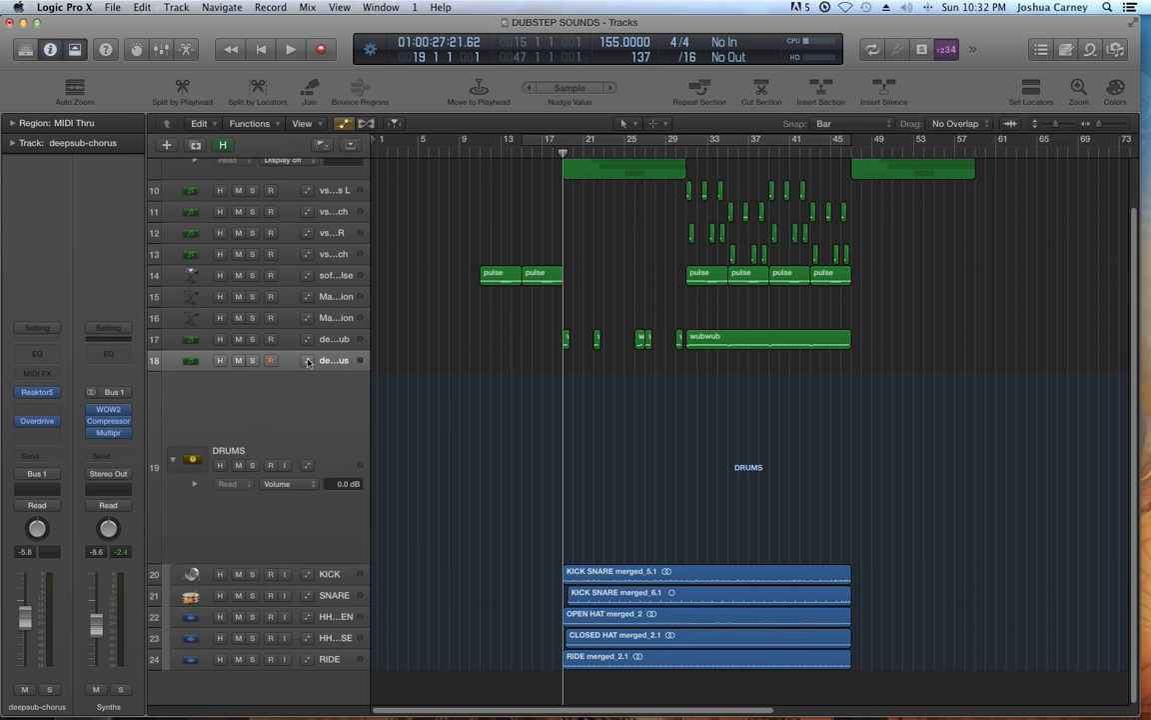
left_click(285, 341)
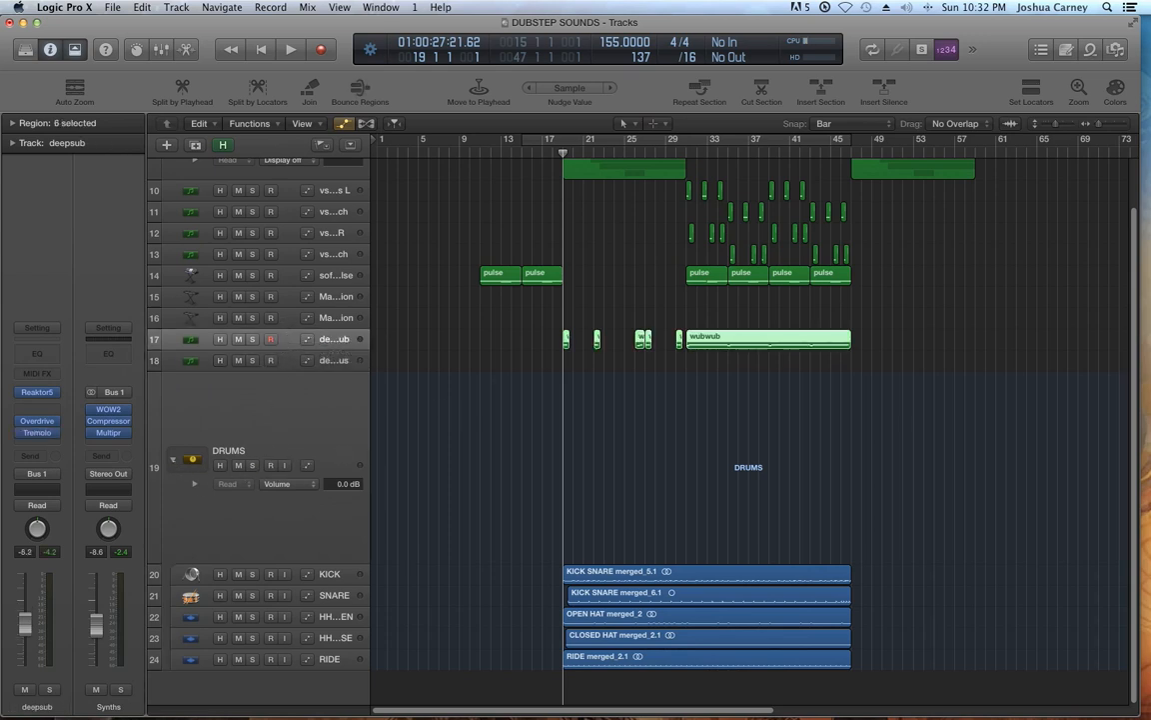
Collapse the DRUMS stack and copy its region so the copy starts where the original ends.
left_click(172, 458)
left_click(957, 463)
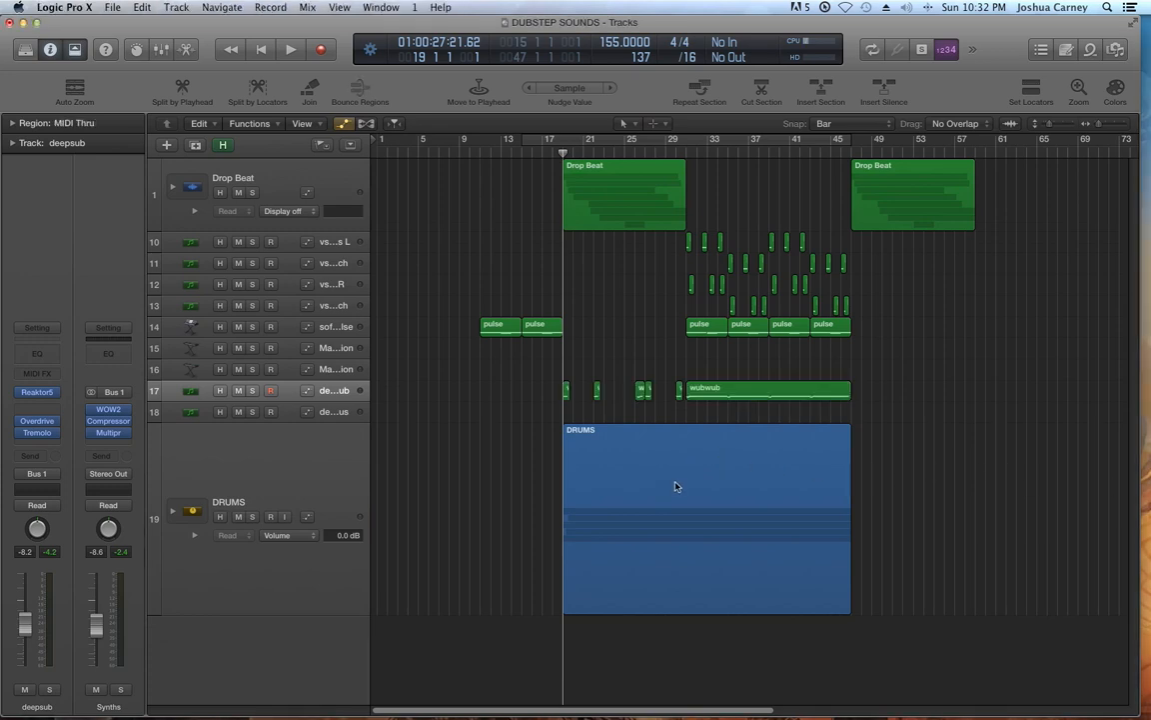
left_click(704, 520)
left_click_drag(633, 503, 927, 488)
left_click(869, 626)
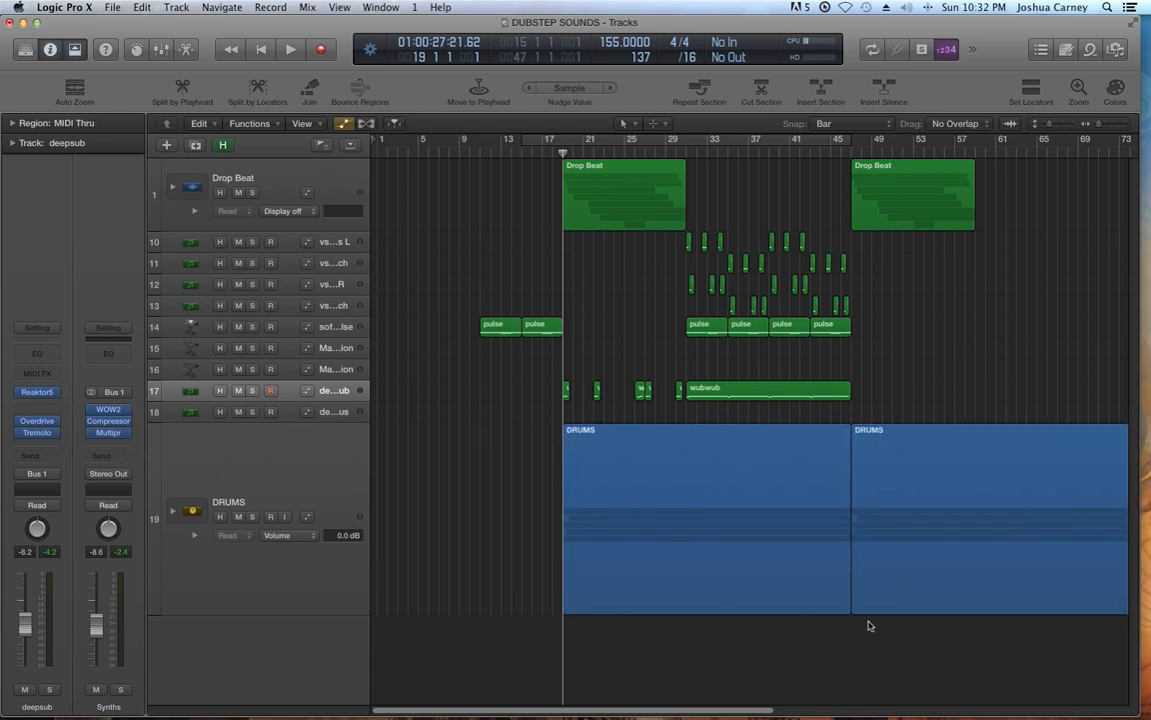
Examine the copied Drop Beat and DRUMS regions and the synth regions between them, leaving everything deselected.
left_click_drag(742, 712, 817, 712)
left_click(679, 155)
left_click_drag(930, 211, 783, 557)
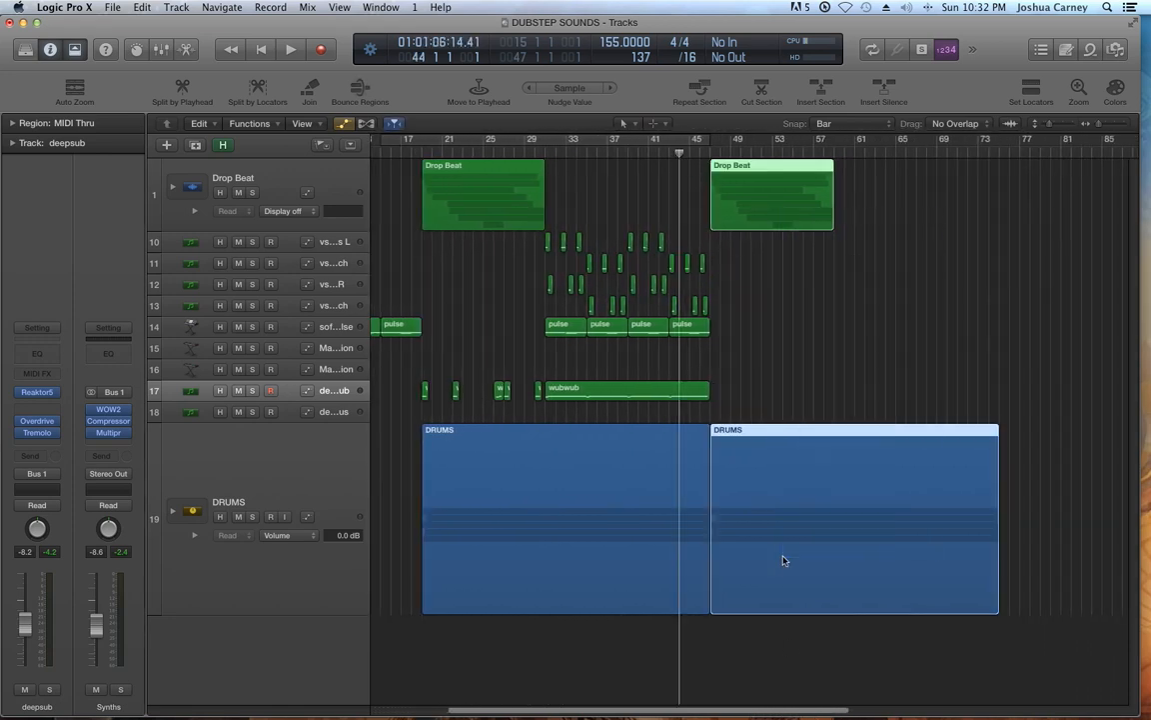
left_click(838, 337)
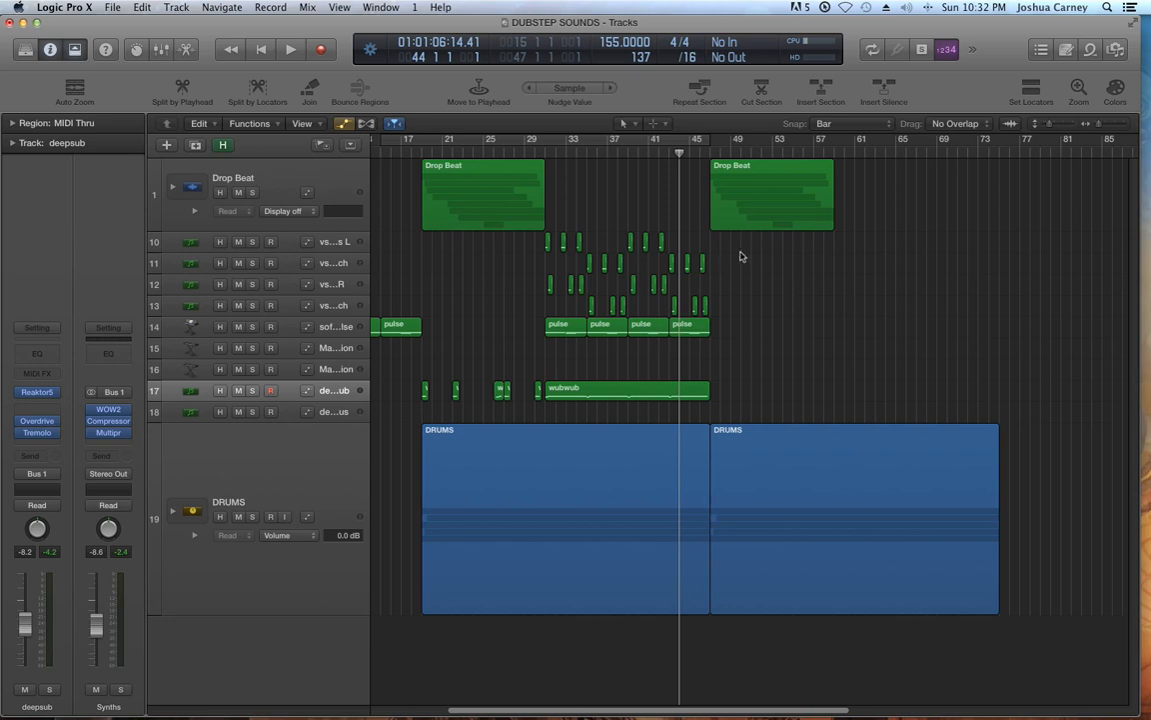
left_click_drag(755, 244, 537, 393)
left_click(432, 393)
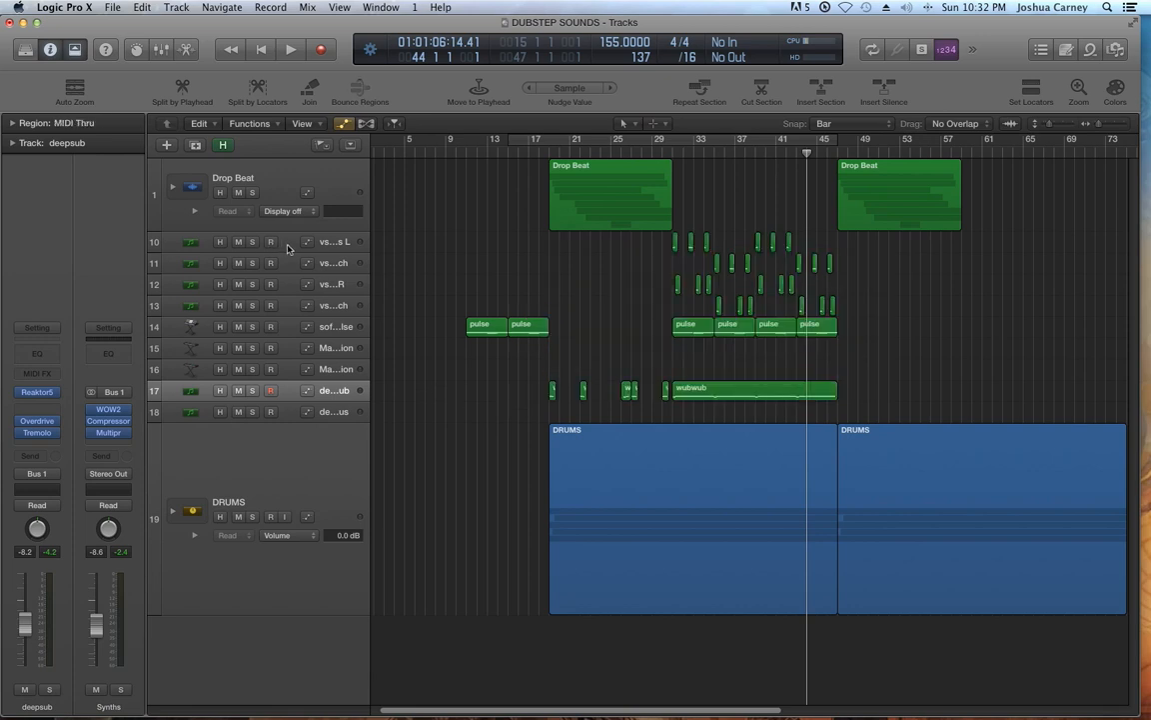
left_click(286, 248)
left_click(289, 305, "shift")
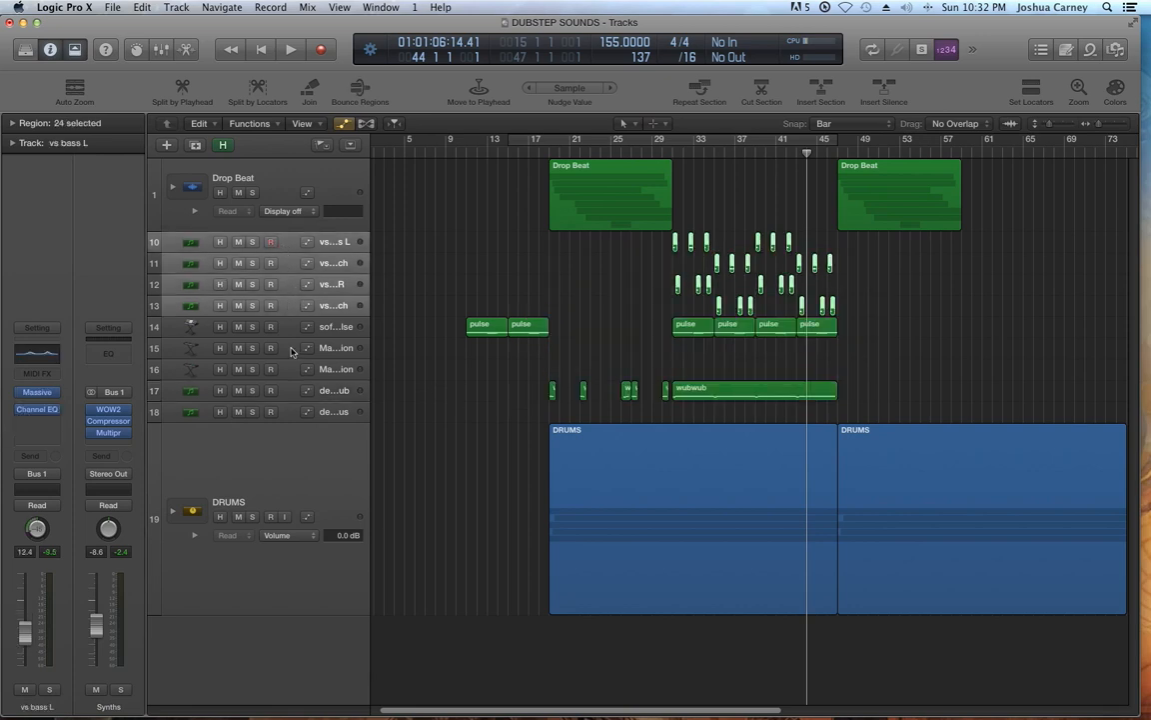
left_click(288, 350, "shift")
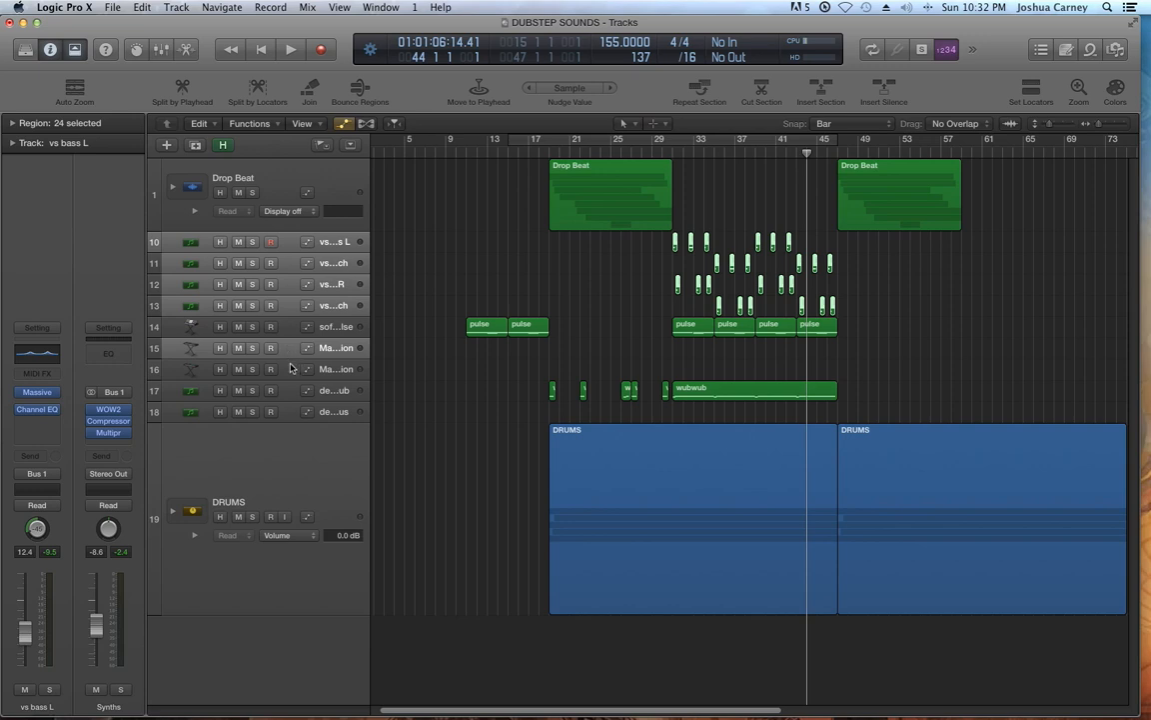
left_click(293, 347)
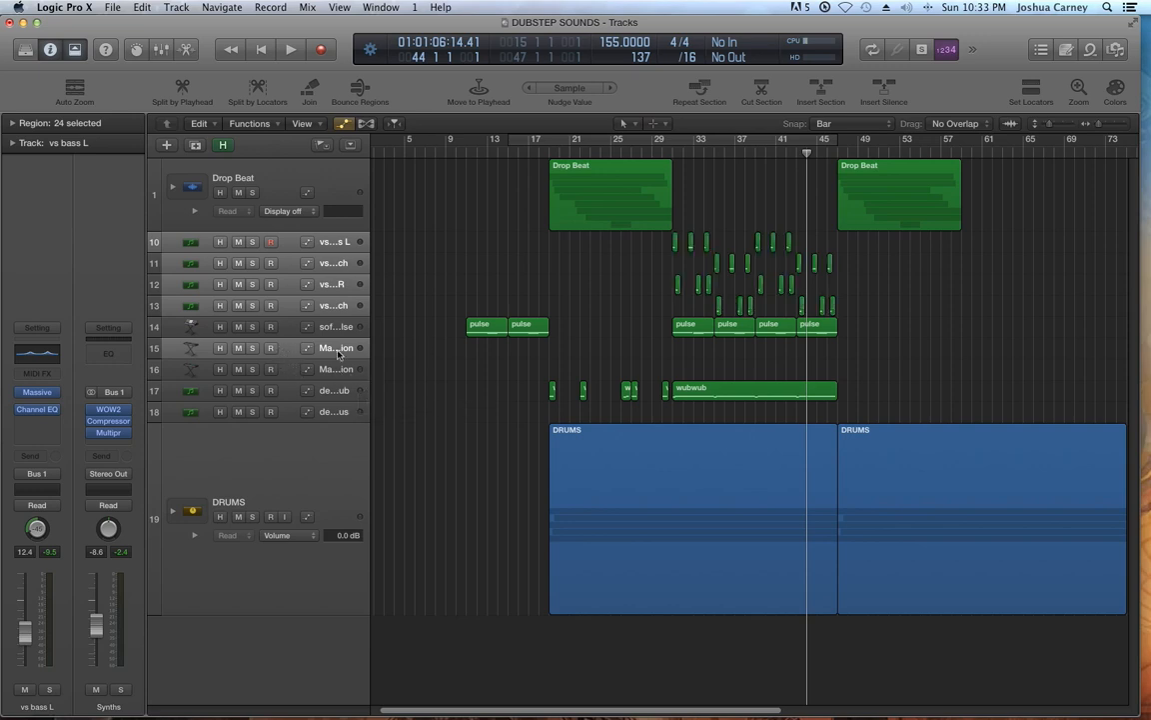
Delete the two empty Mayday Generation tracks and the empty deepsub-chorus track.
left_click(293, 348)
left_click(292, 371)
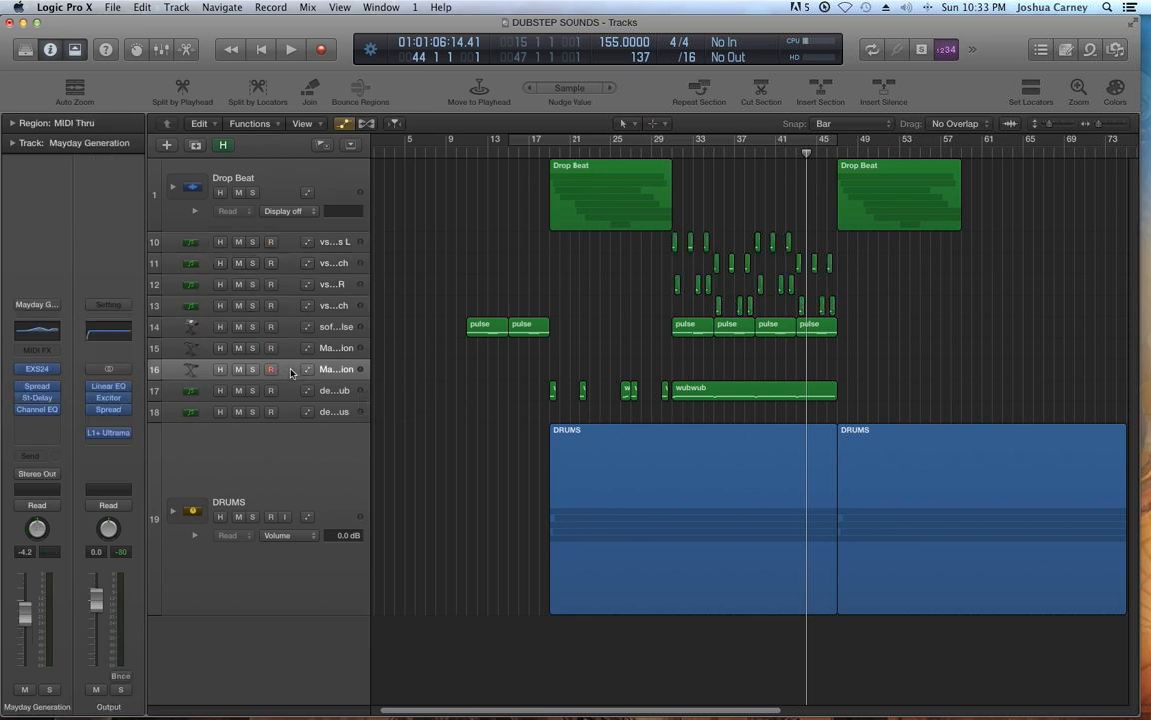
key("super+BackSpace")
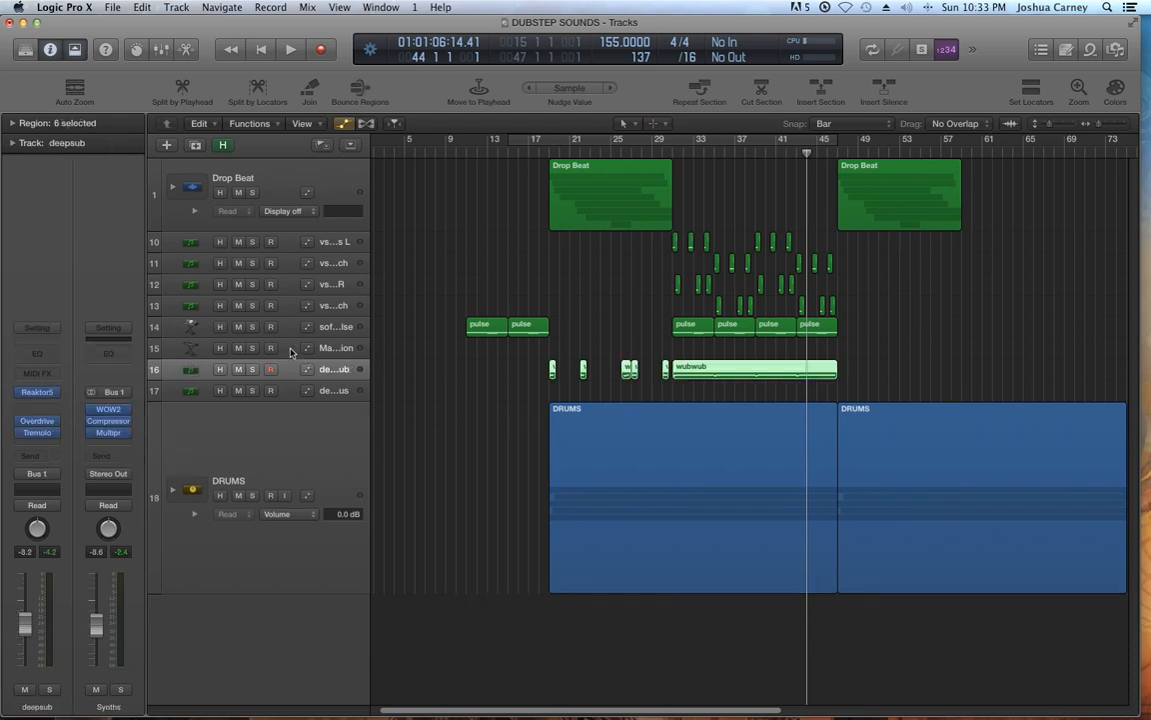
left_click(292, 352)
key("super+BackSpace")
left_click(285, 373)
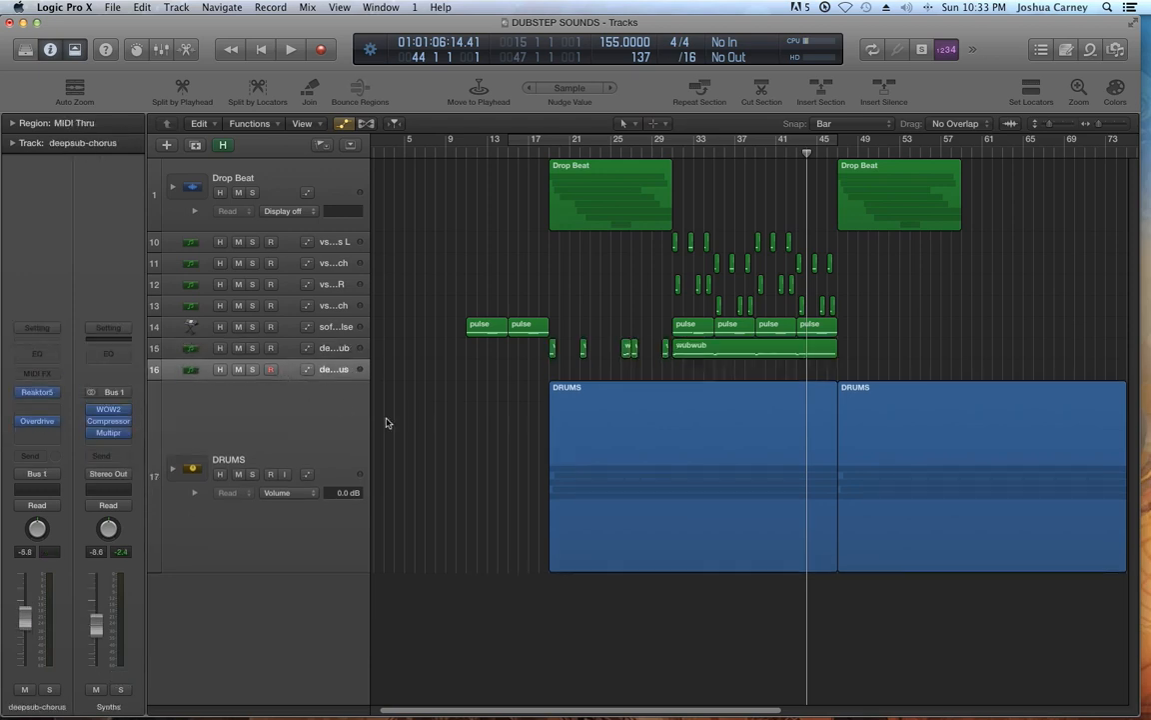
key("super+BackSpace")
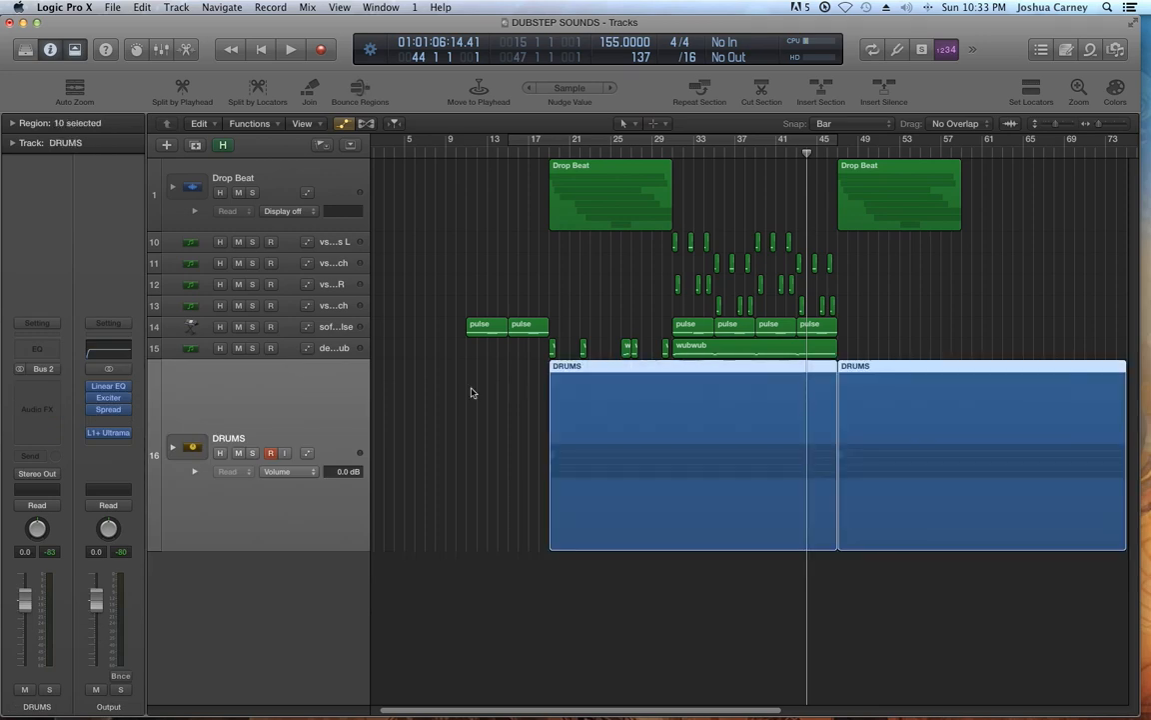
Move the track with the pulse regions above the vs bass L track, directly below the Drop Beat stack.
key("super+Left")
left_click_drag(291, 325, 282, 240)
Group the five tracks from vs bass L through deepsub into a folder track stack.
left_click(286, 264)
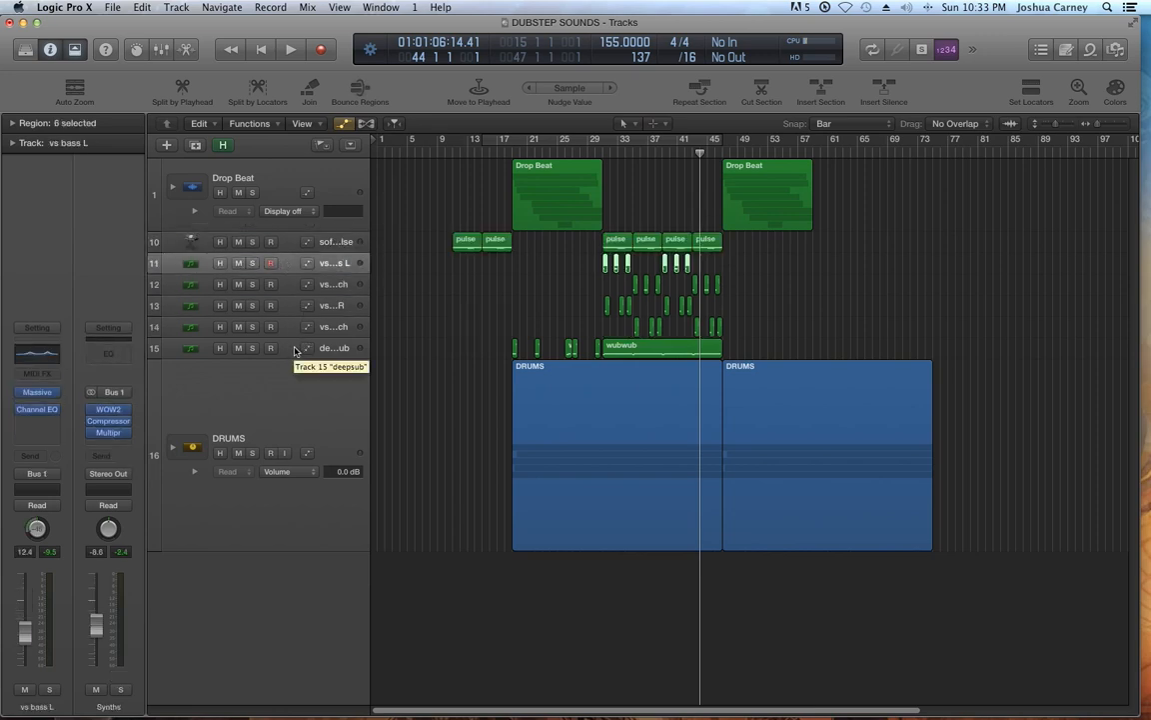
left_click(295, 350, "shift")
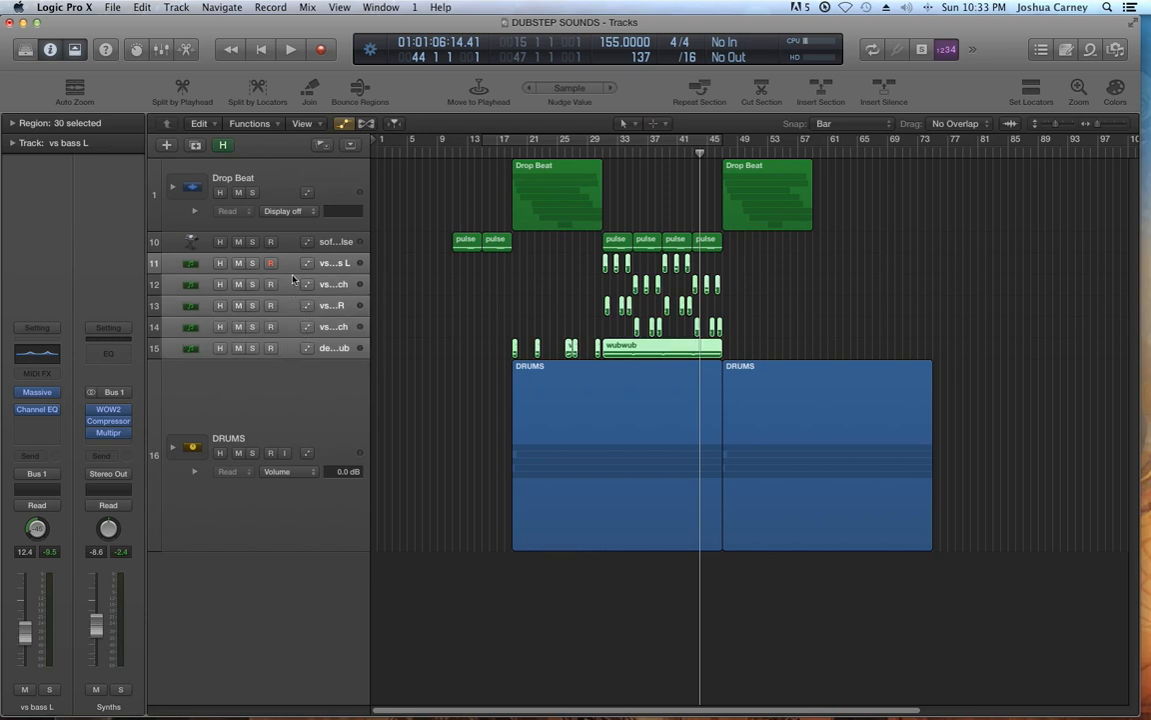
left_click(176, 8)
left_click(320, 155)
left_click(468, 69)
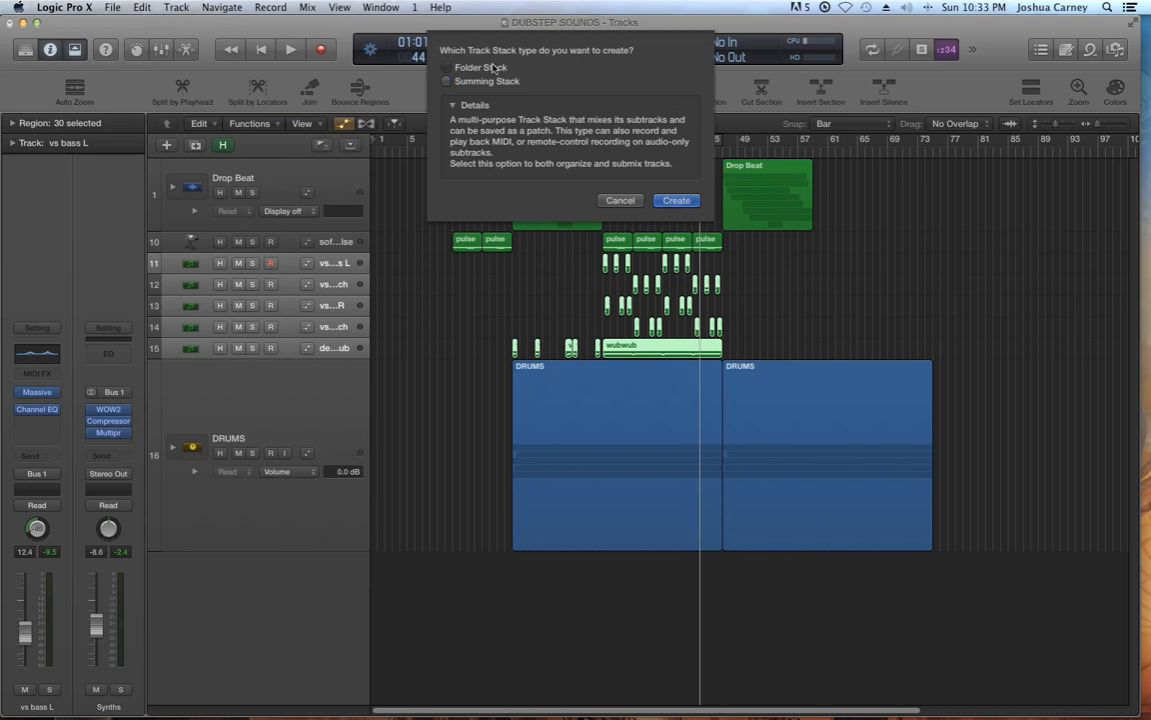
left_click(676, 201)
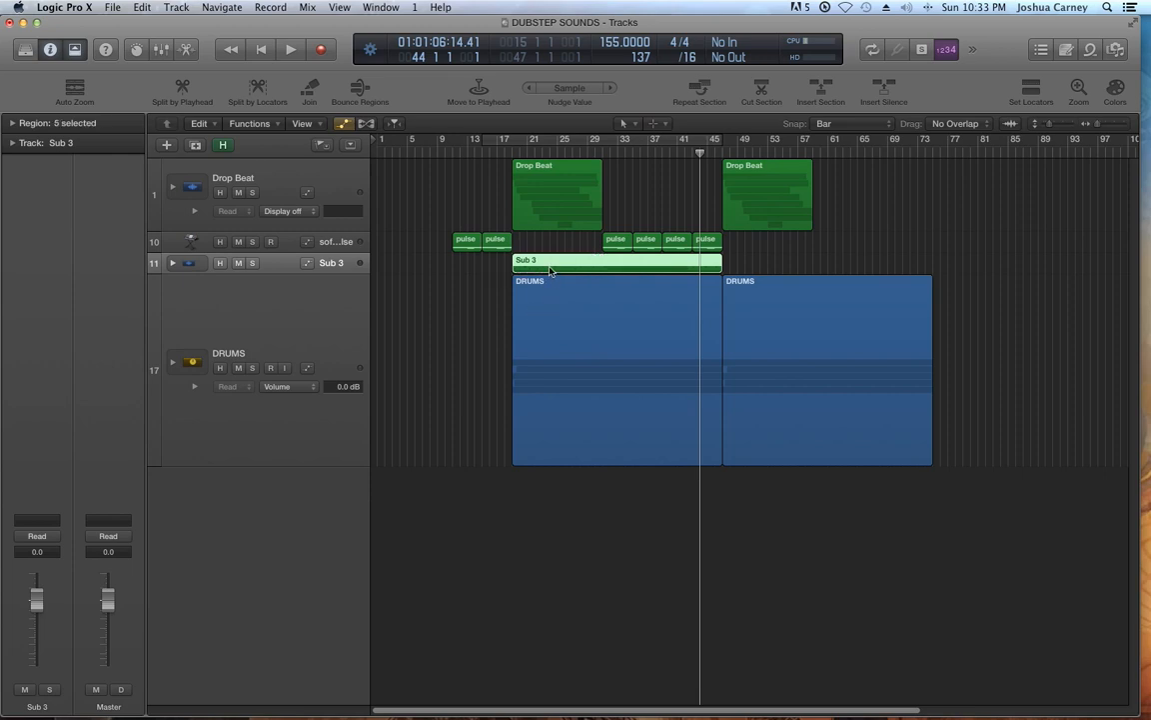
Copy the Sub 3 stack's region and the last four pulse regions to the section above the second DRUMS region.
left_click_drag(549, 270, 824, 246)
left_click(1007, 338)
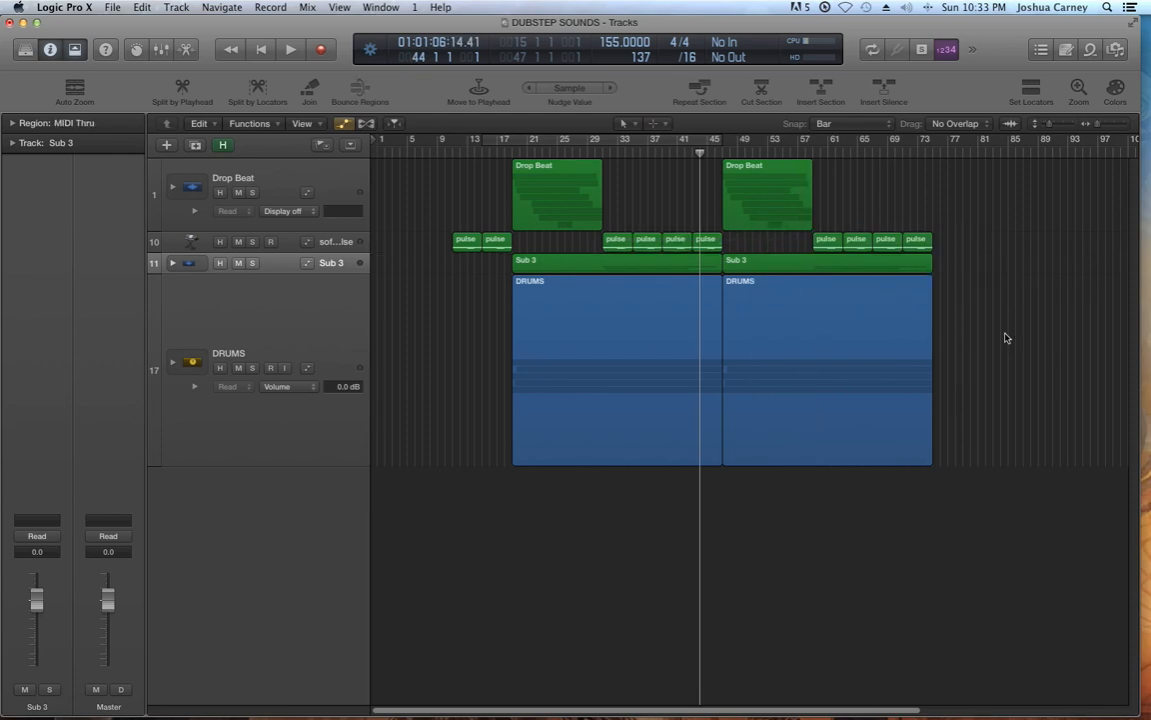
Reset the individual track zoom to give all tracks the same height, and enlarge them vertically.
left_click(162, 273, "shift")
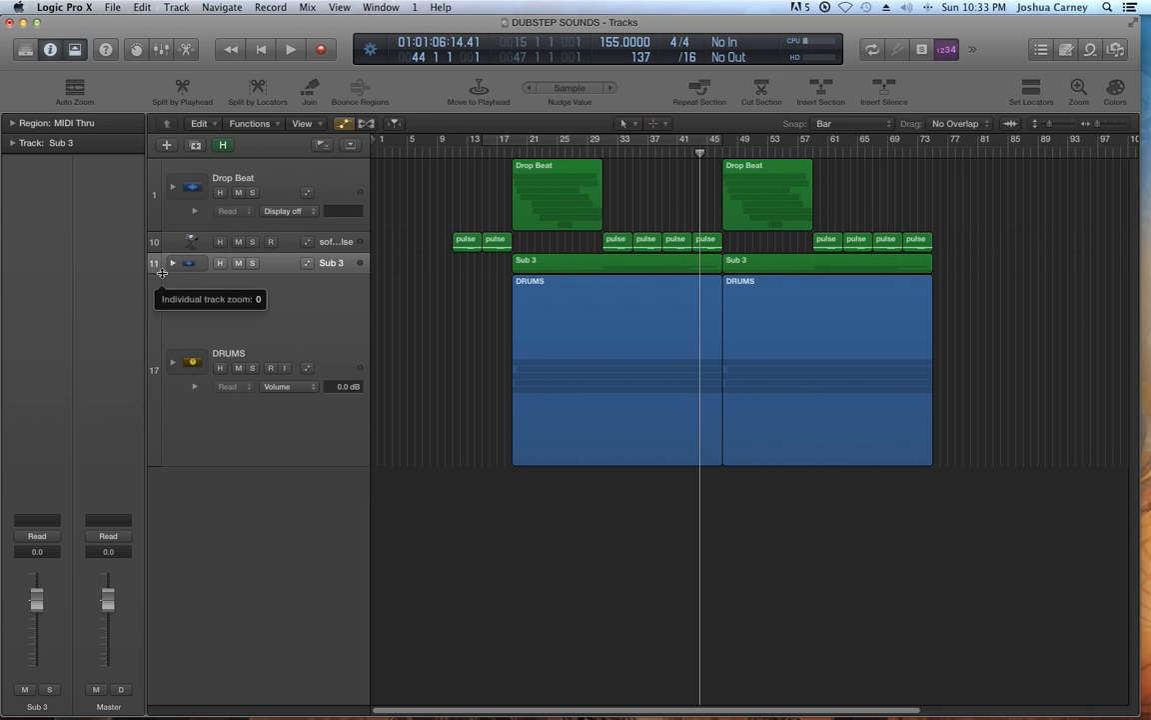
left_click(1063, 125)
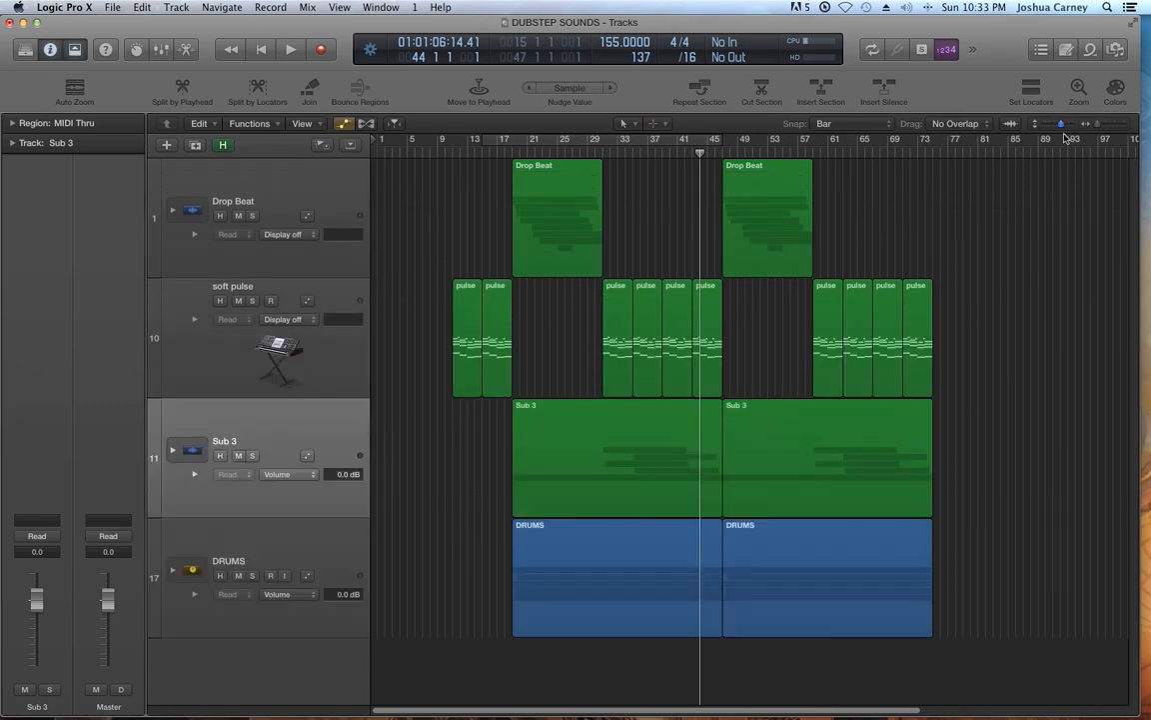
left_click_drag(437, 212, 984, 484)
left_click(992, 468)
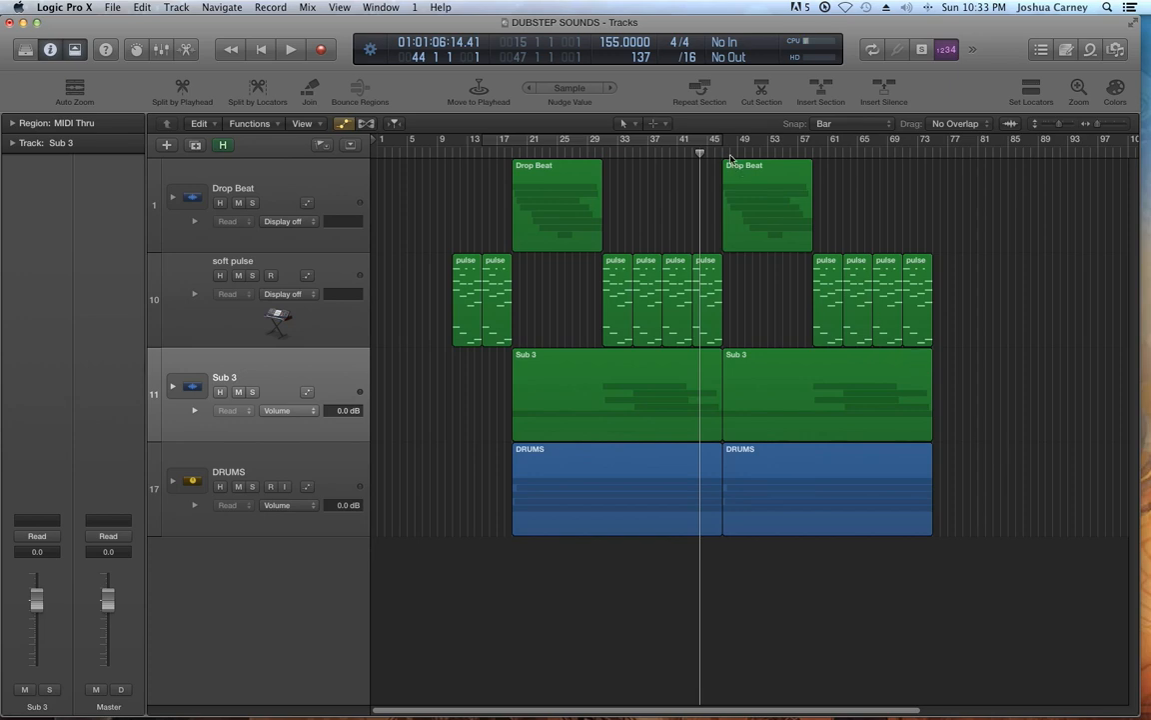
Play the arrangement from bar 43 through the transition into the second Drop Beat section.
left_click(694, 153)
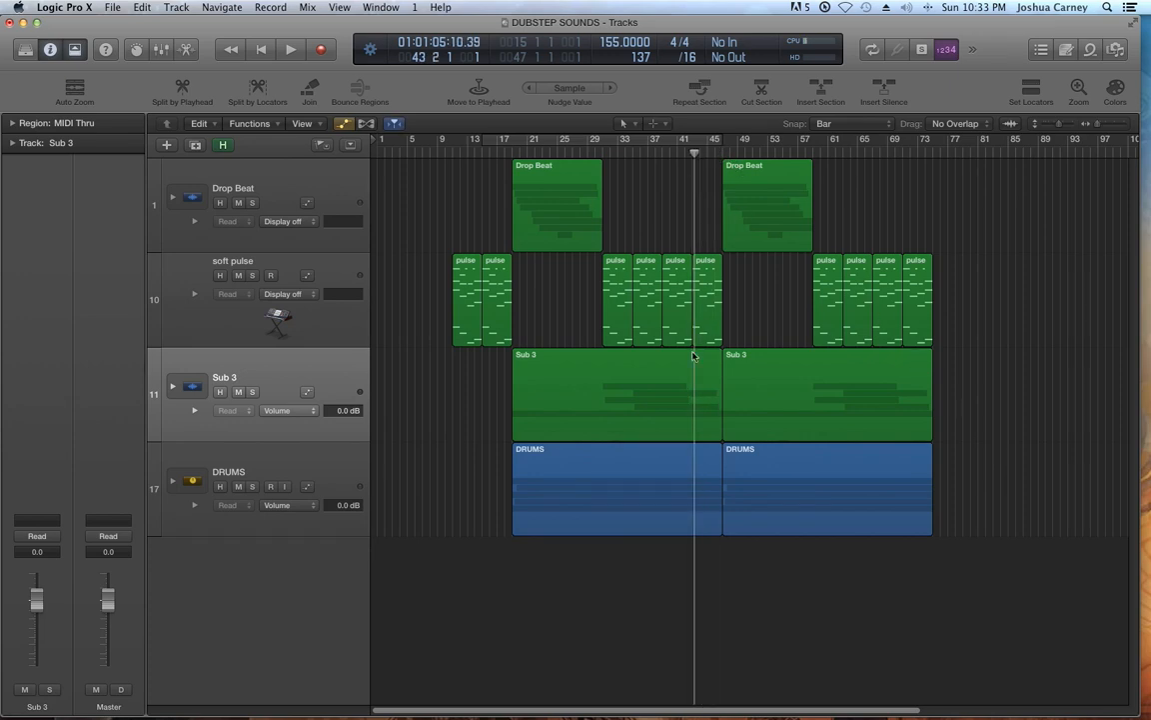
key("space")
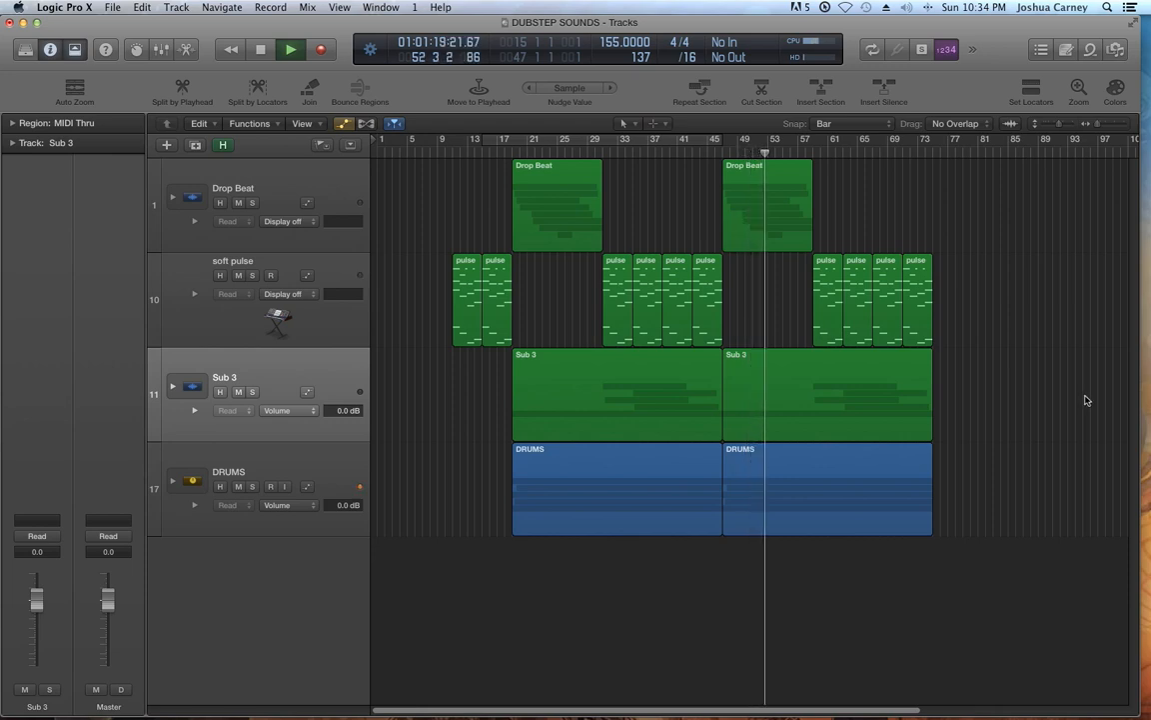
key("space")
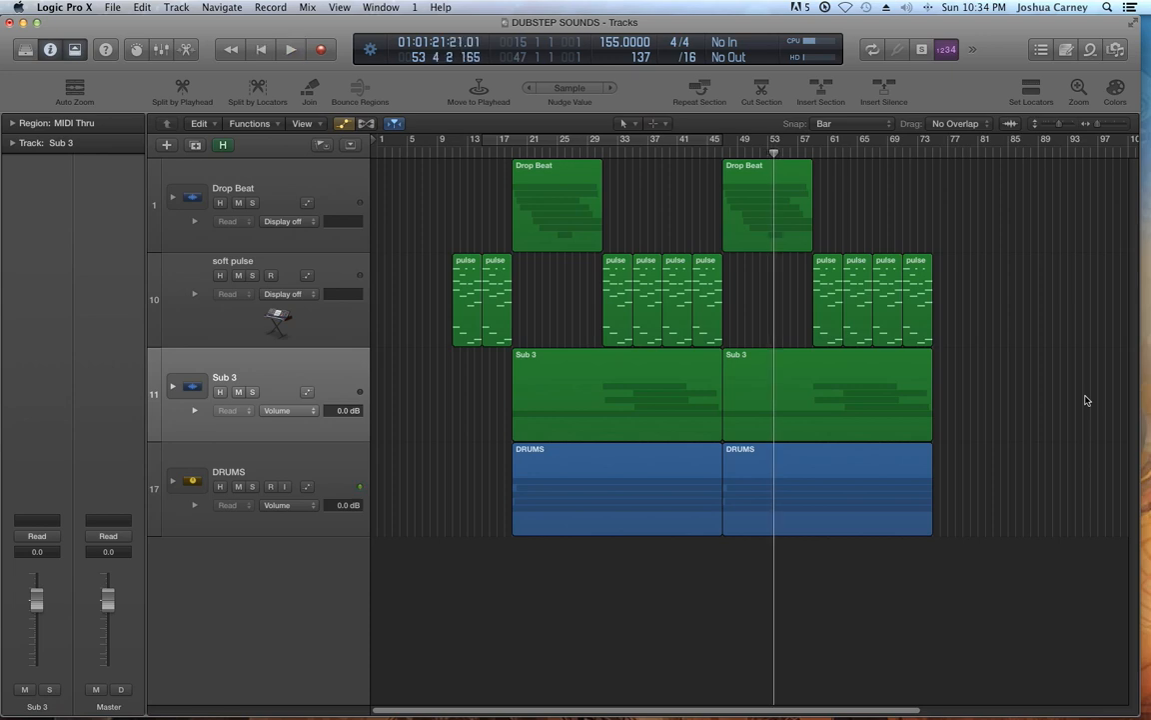
Rename the Sub 3 stack as Synths Stack in the Mixer.
left_click(319, 459)
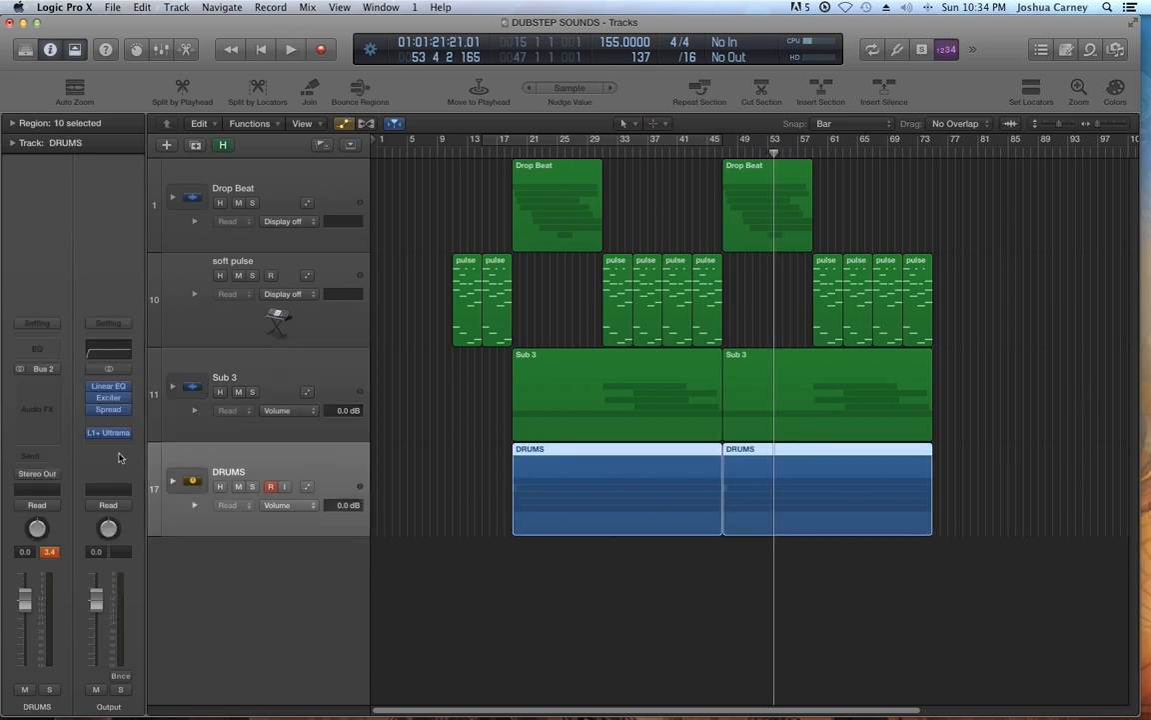
key("super+2")
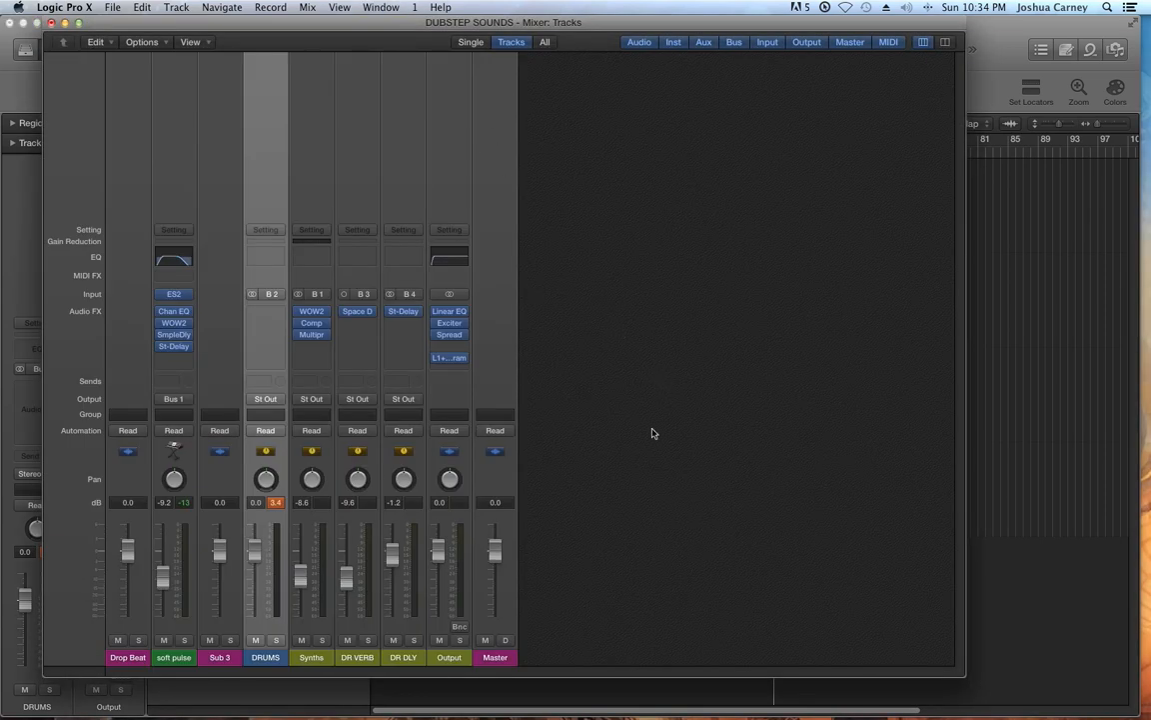
left_click(650, 445)
left_click(266, 659)
left_click(120, 657)
left_click(222, 658)
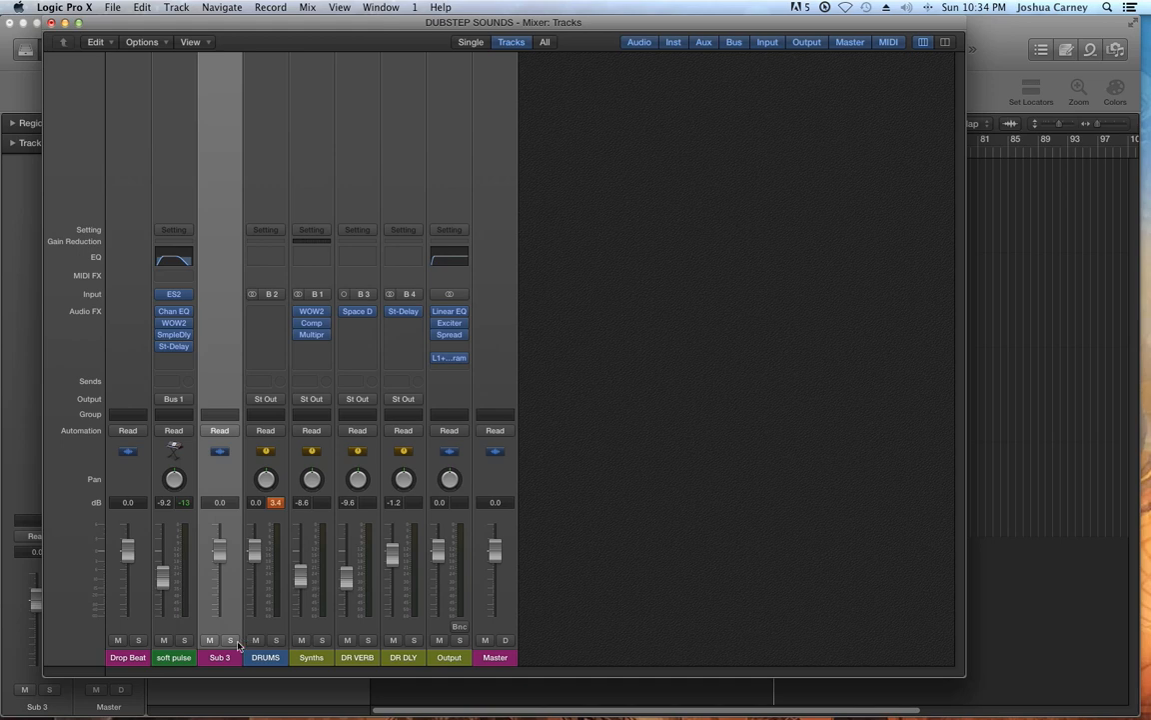
double_click(226, 659)
type("Synths ST")
type("ack")
key("Return")
Insert a Linear Phase EQ on the DRUMS stack with the _Mid Lift HPF preset.
left_click(254, 659)
left_click(276, 504)
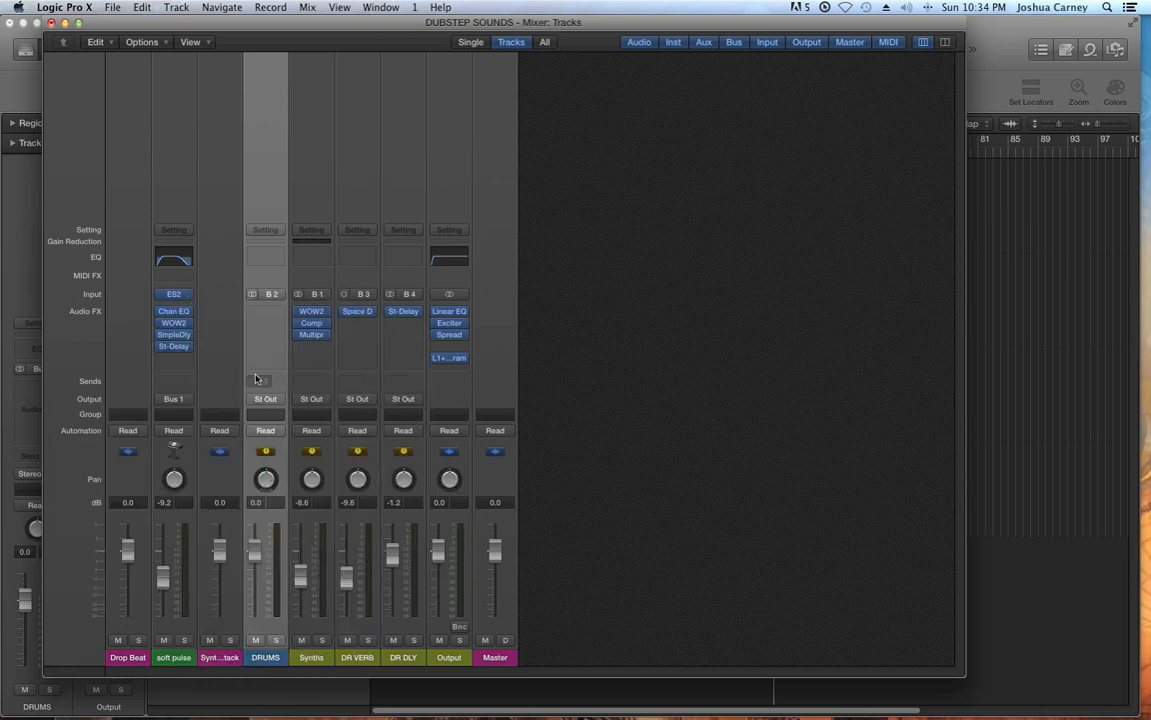
left_click(266, 310)
mouse_move(296, 372)
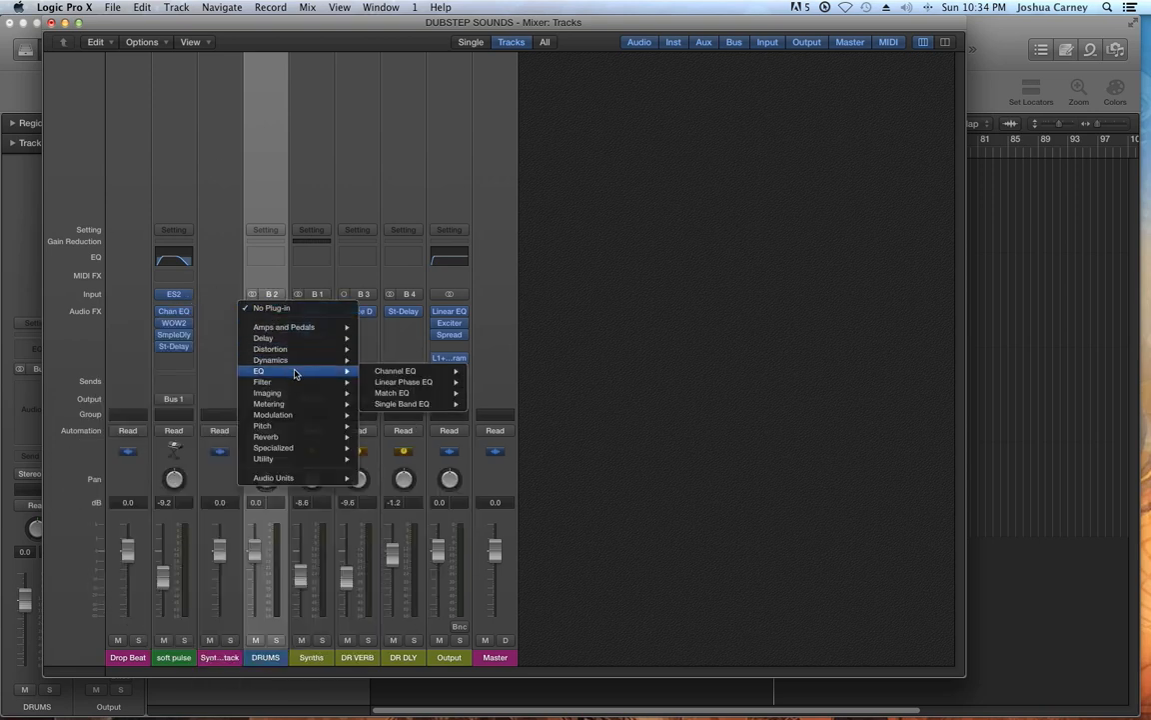
mouse_move(439, 382)
left_click(491, 381)
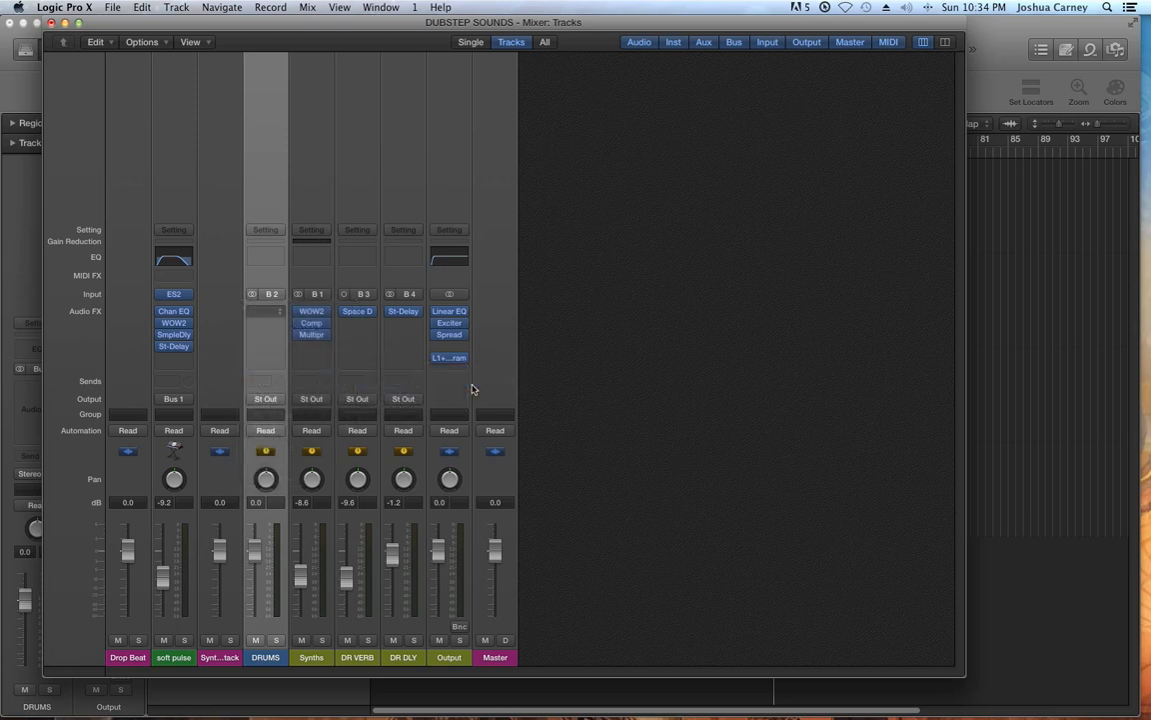
left_click(182, 84)
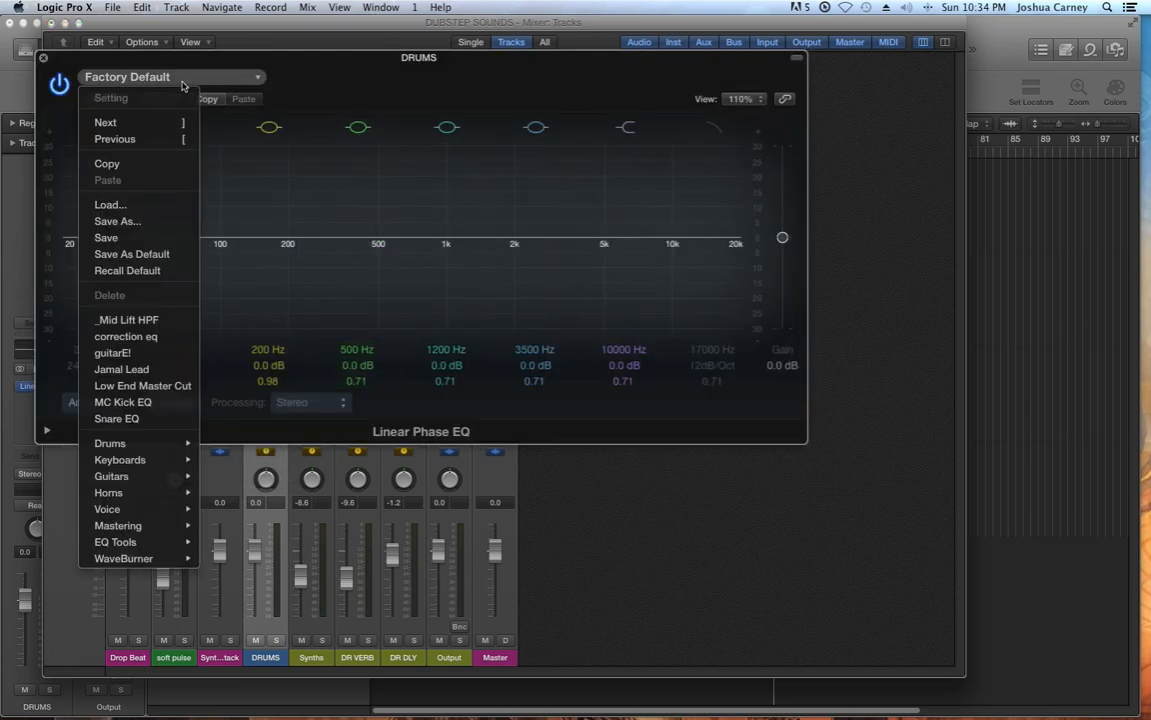
left_click(140, 319)
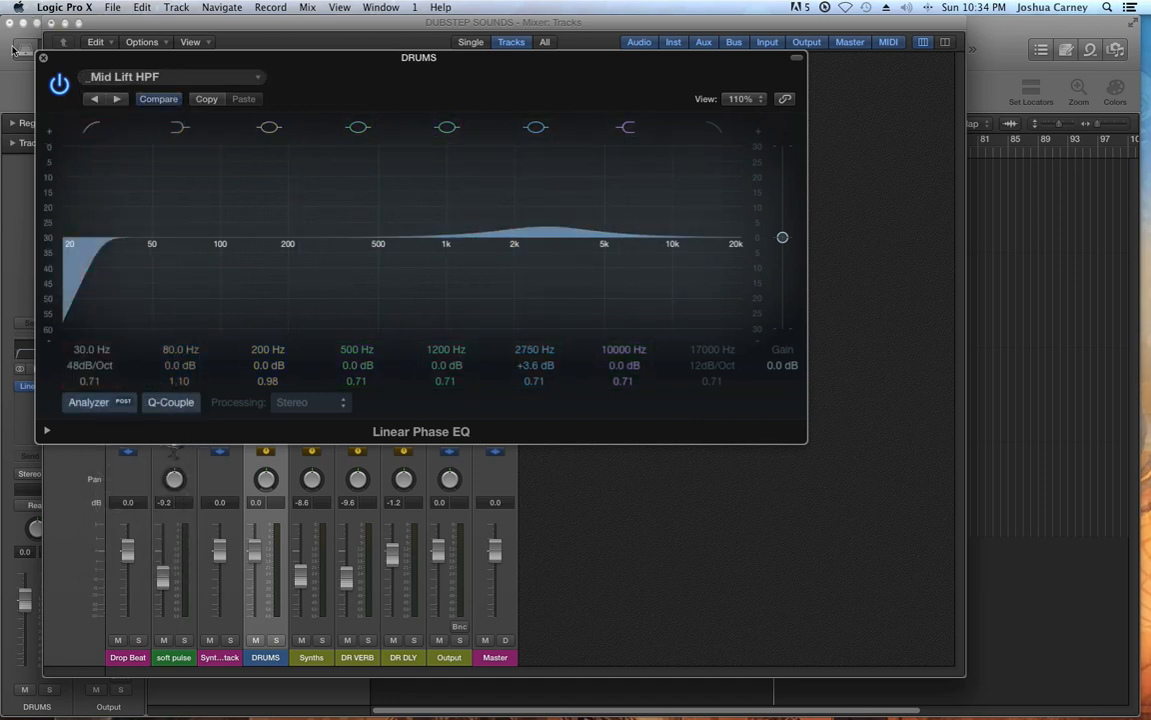
left_click(41, 59)
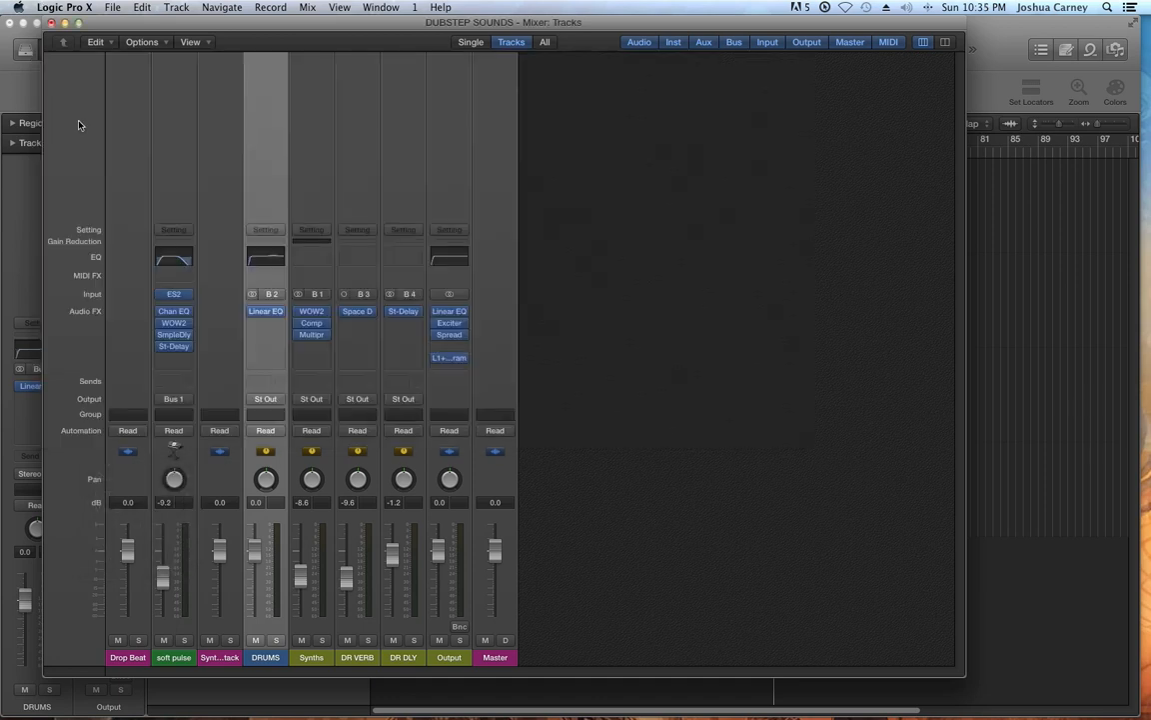
Add a Compressor after the DRUMS stack's EQ and load the _Hard Buss Comp preset.
left_click(270, 323)
mouse_move(303, 371)
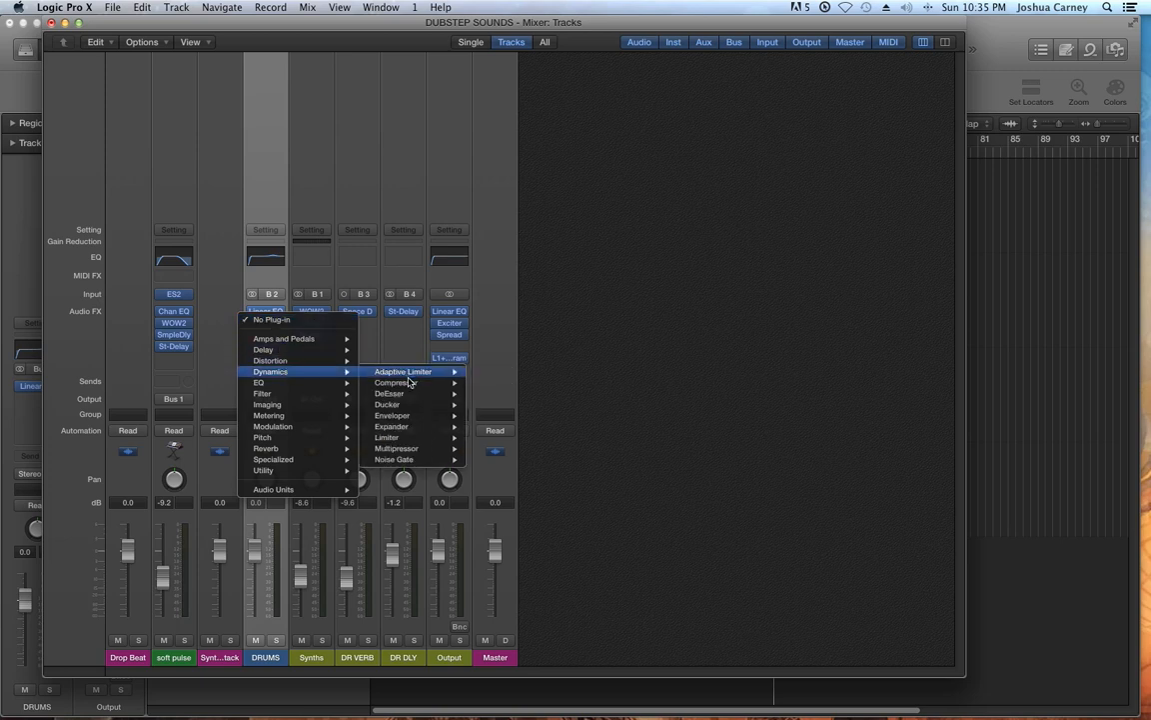
left_click(493, 382)
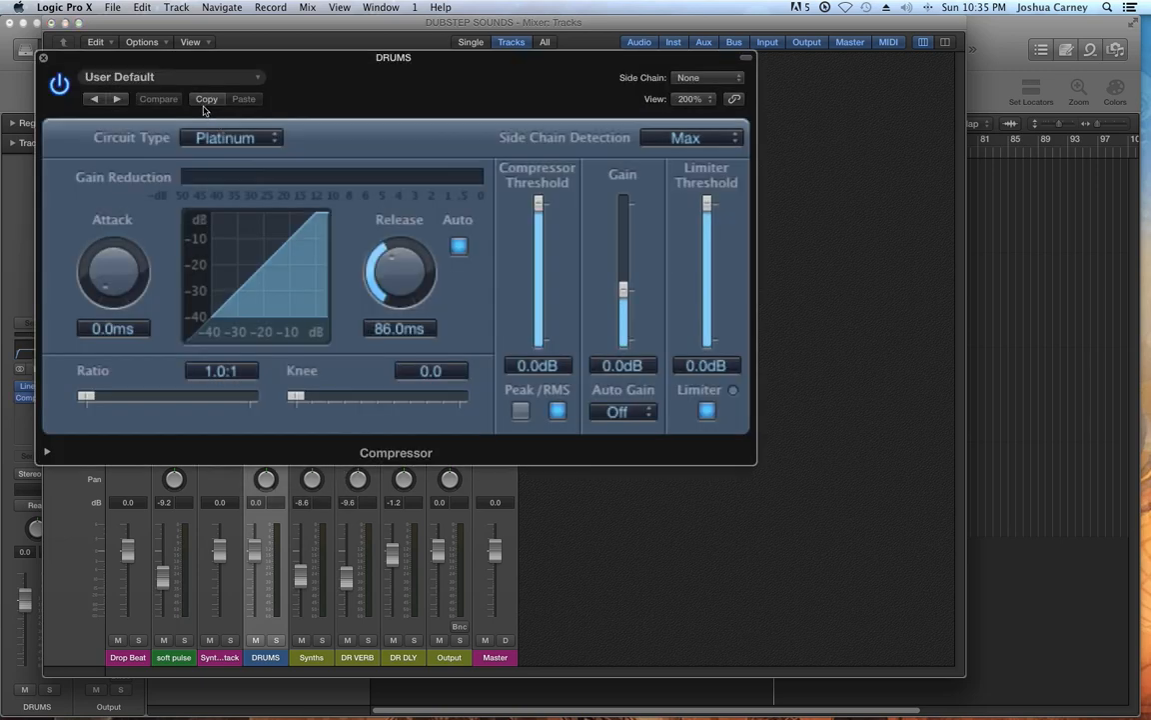
left_click(188, 80)
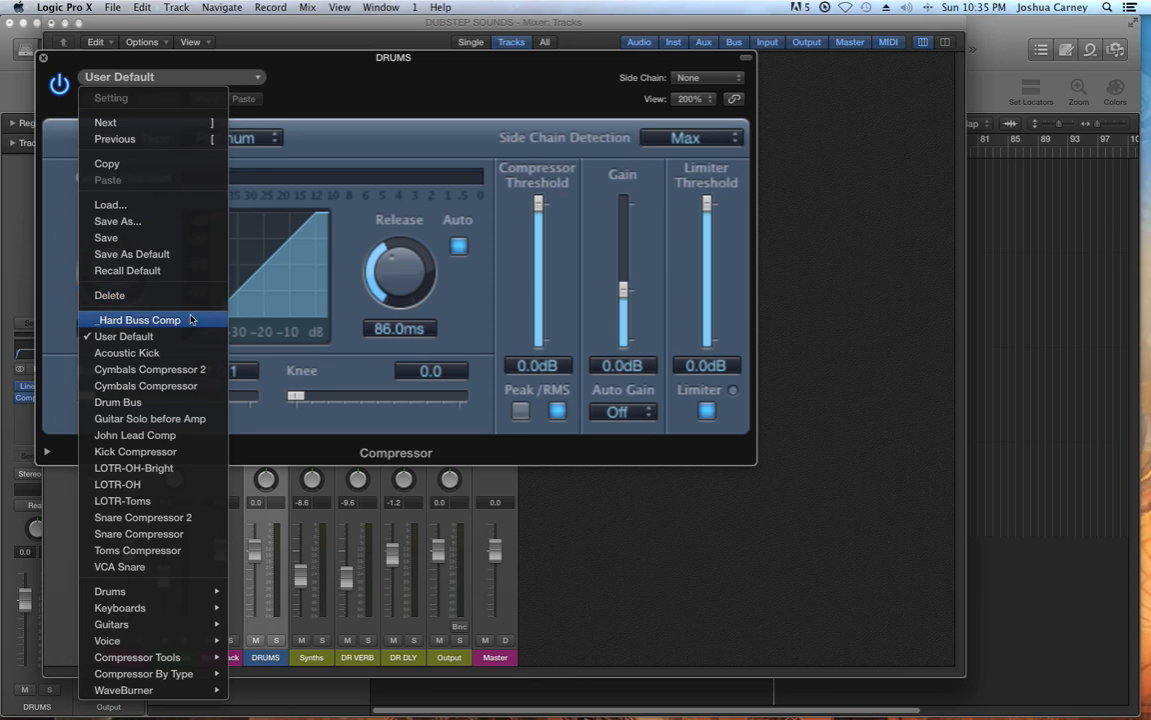
left_click(518, 323)
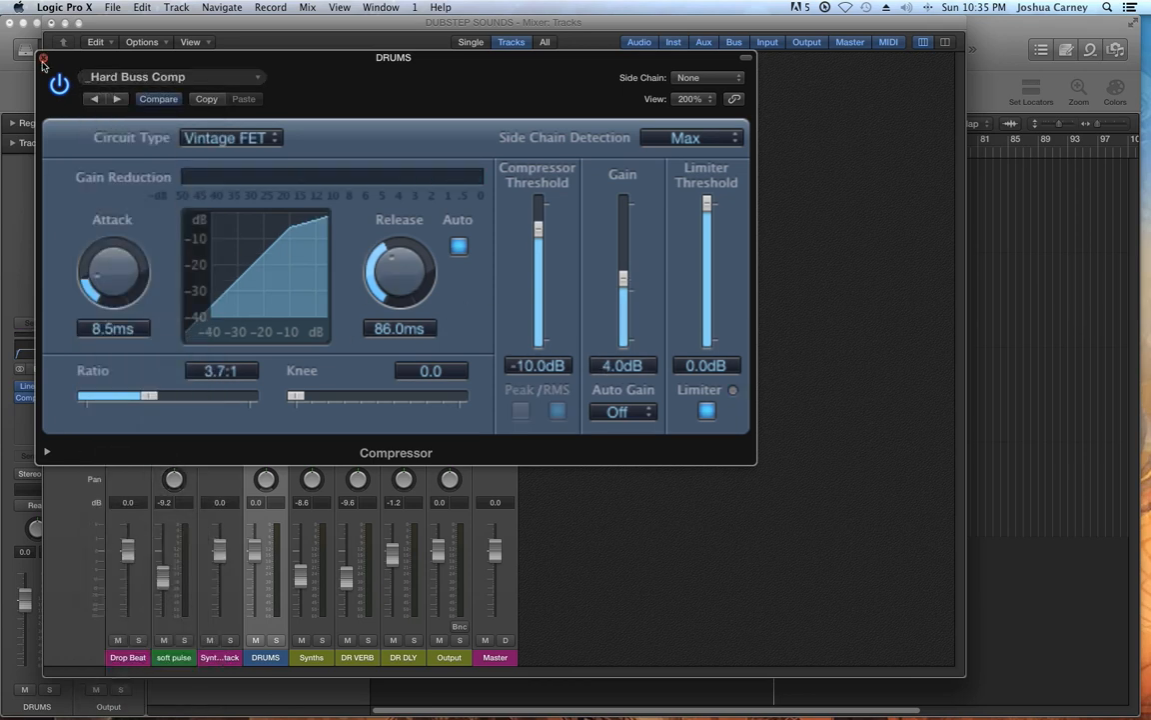
left_click(43, 59)
Lower the DRUMS stack's volume to -2.3 dB, checking it in solo during playback.
left_click_drag(255, 548, 255, 555)
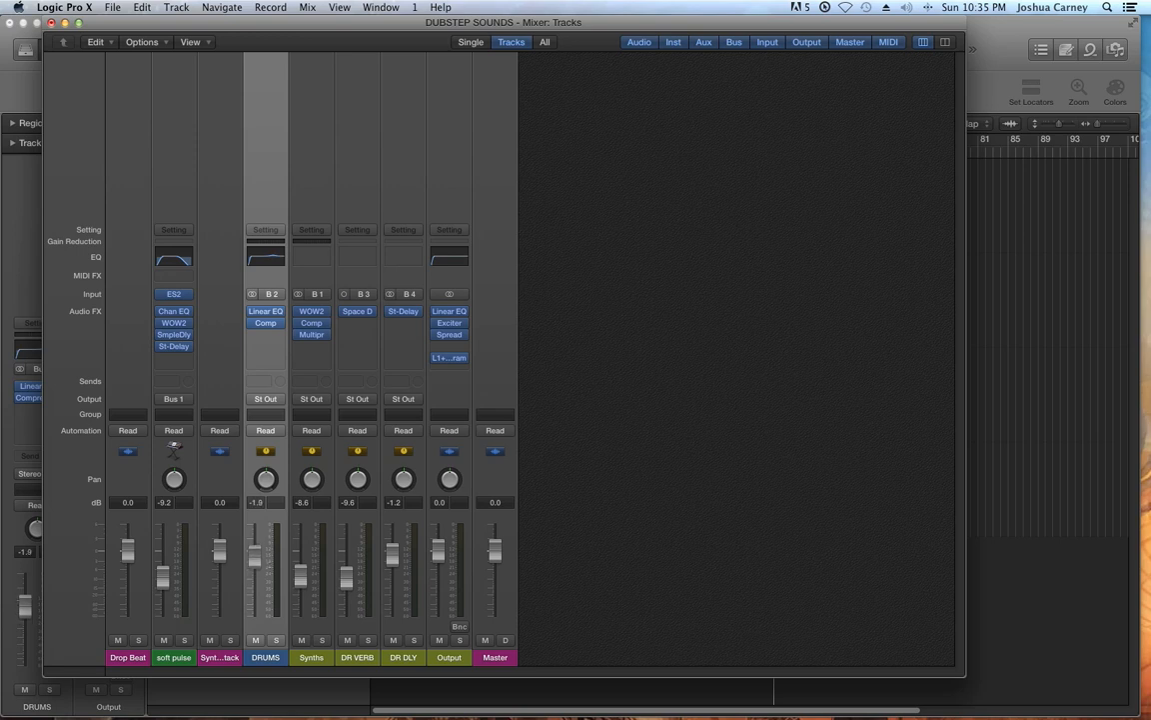
key("space")
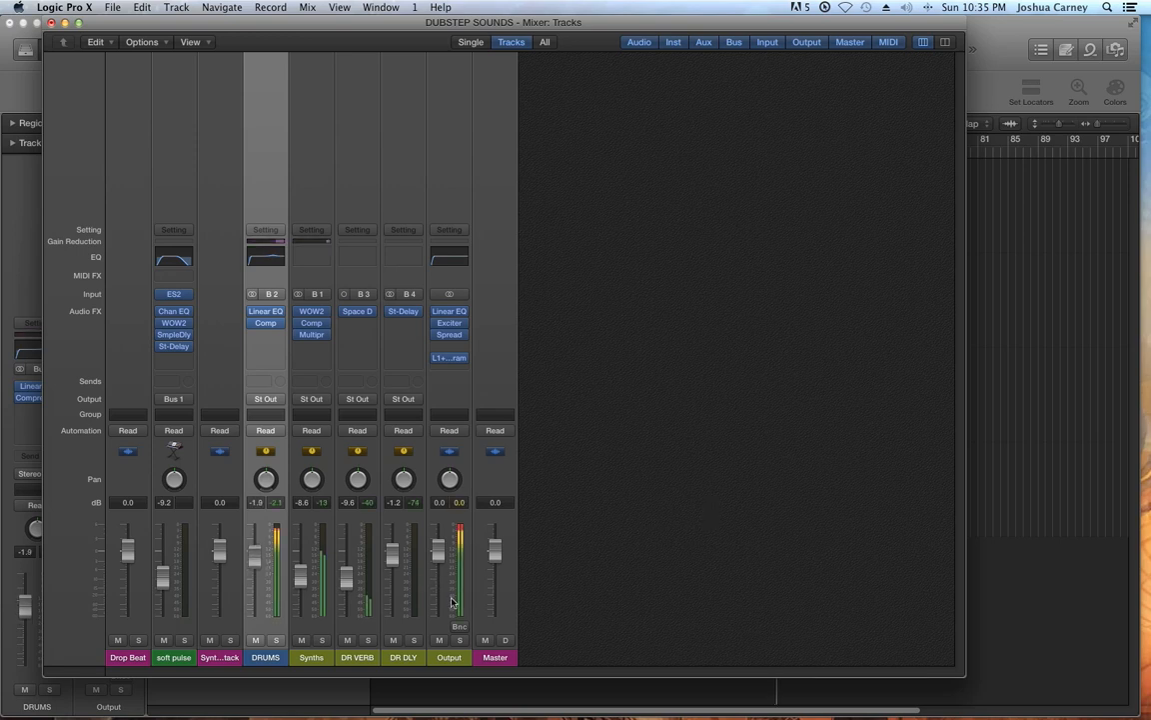
left_click(276, 639)
left_click_drag(256, 557, 256, 556)
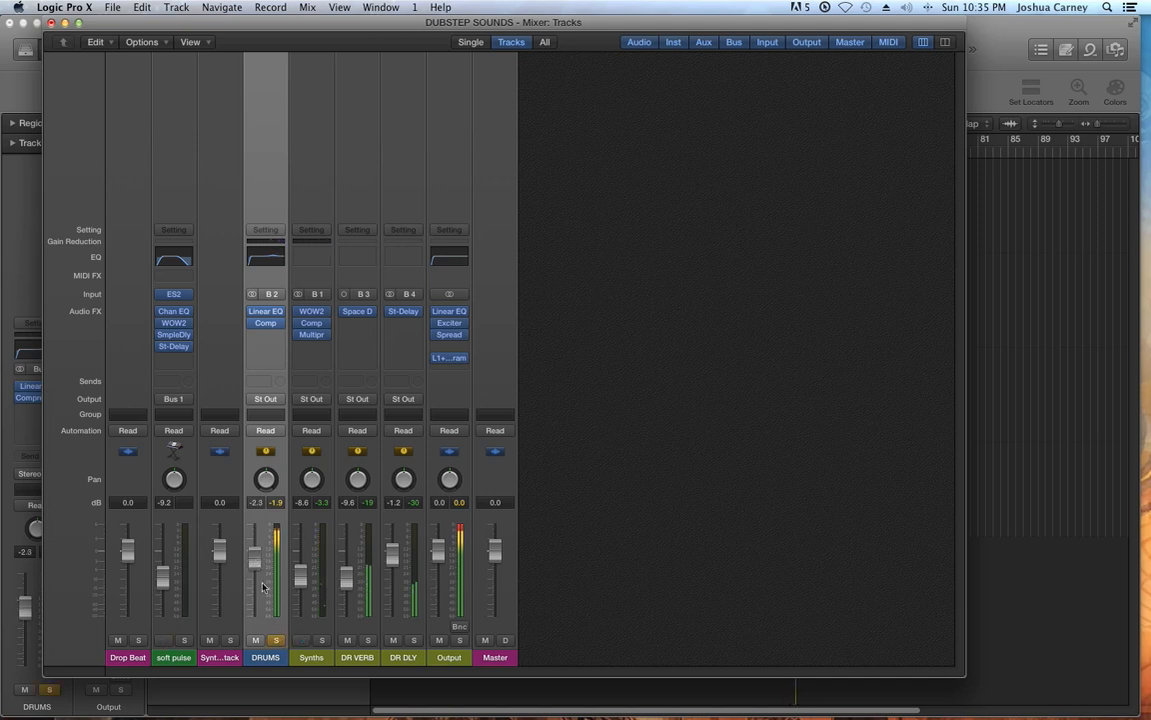
left_click(277, 639)
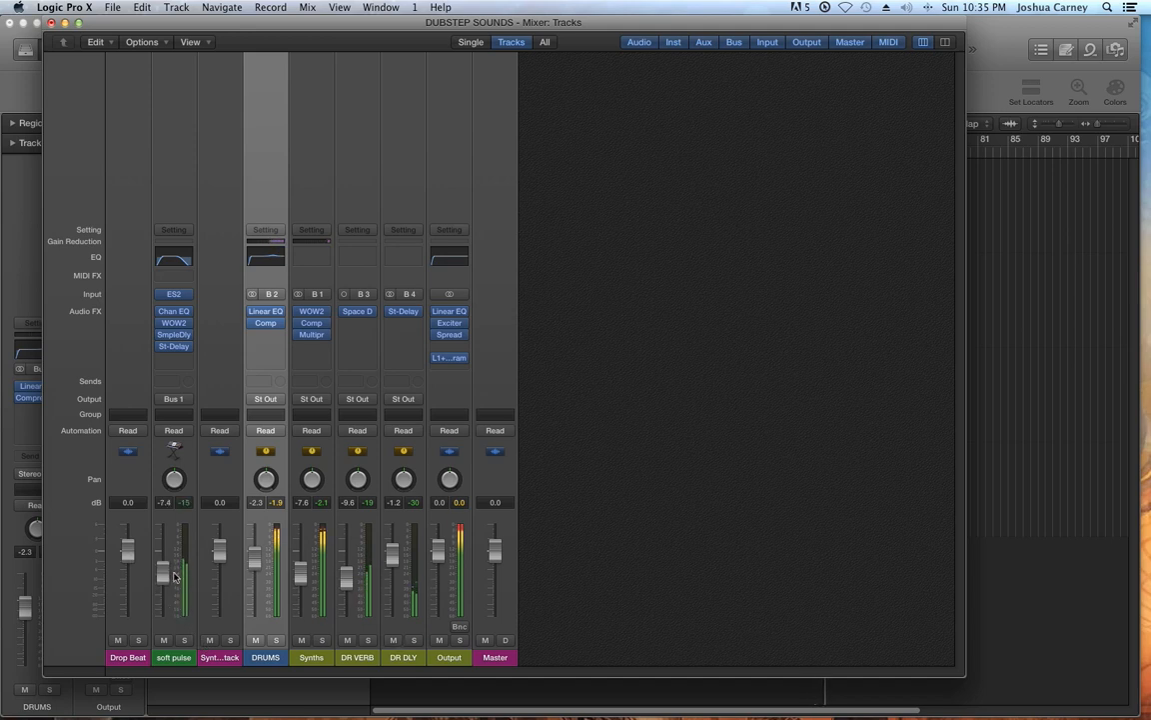
Close the Mixer and stop playback.
left_click(574, 507)
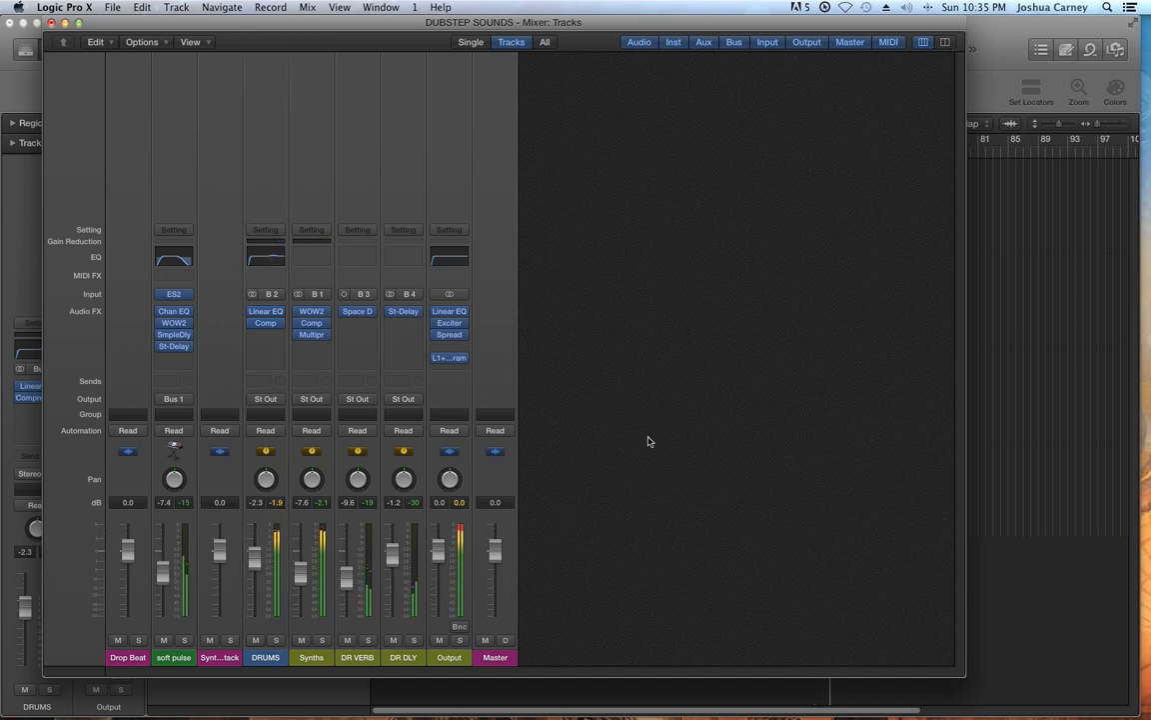
left_click(51, 22)
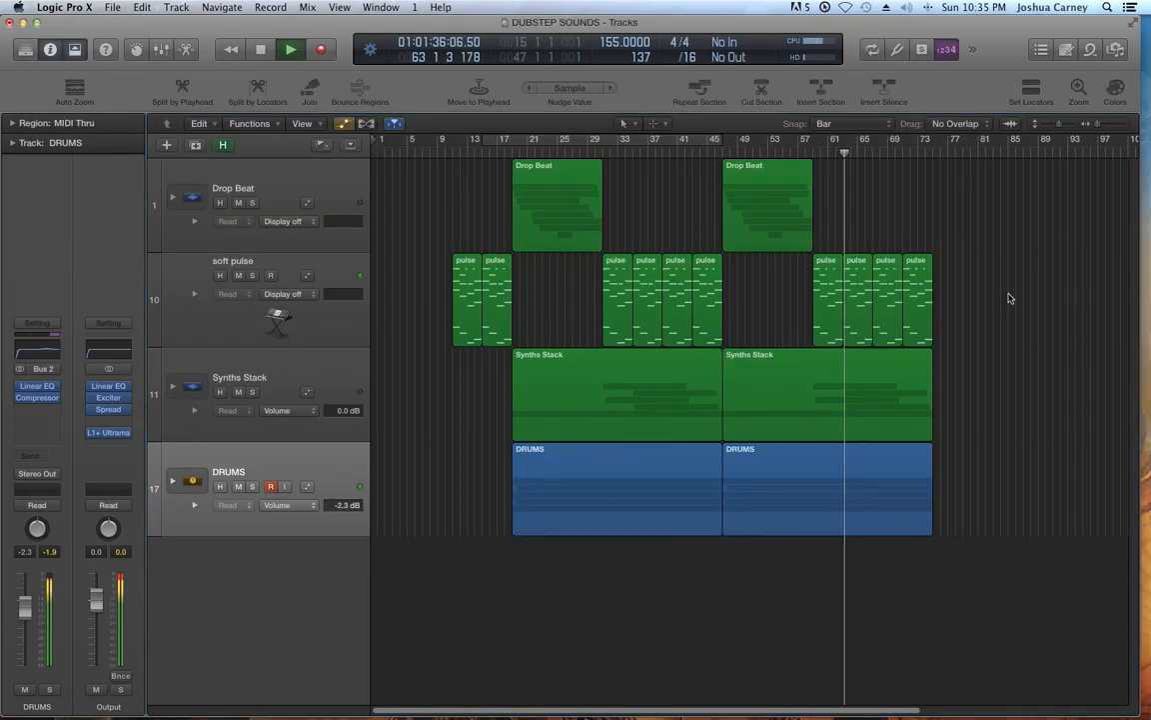
key("space")
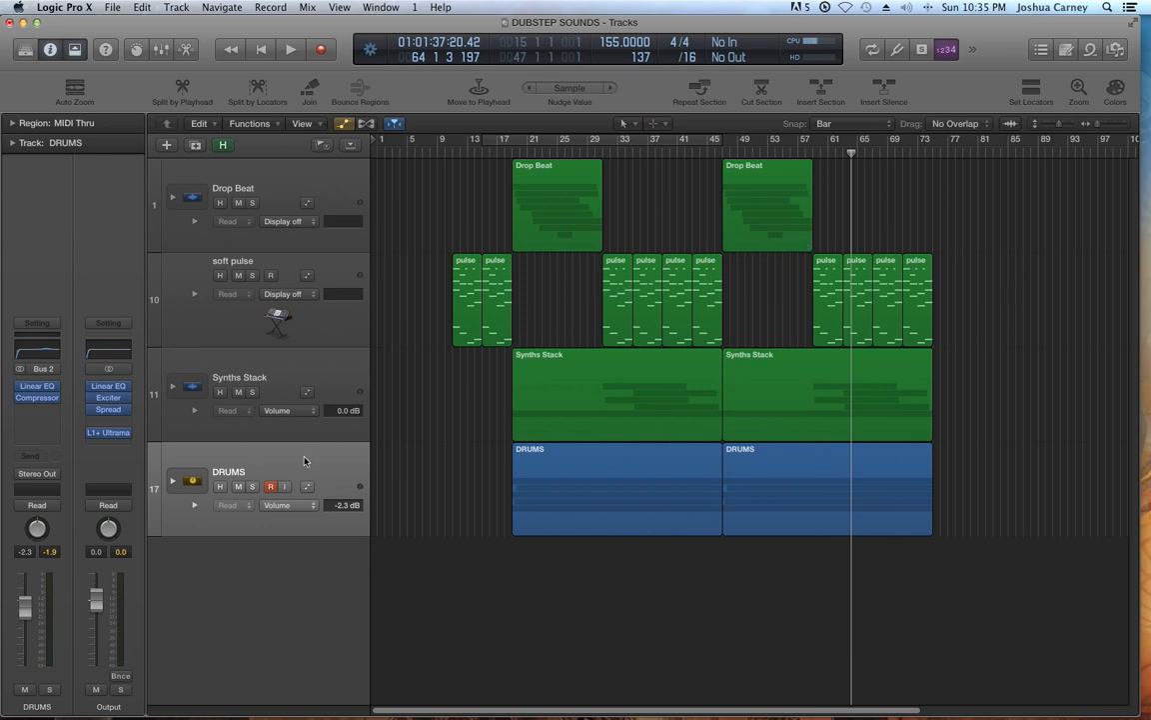
Review the DRUMS stack's channel strip in the Mixer and return to the arrangement.
left_click(229, 471)
key("x")
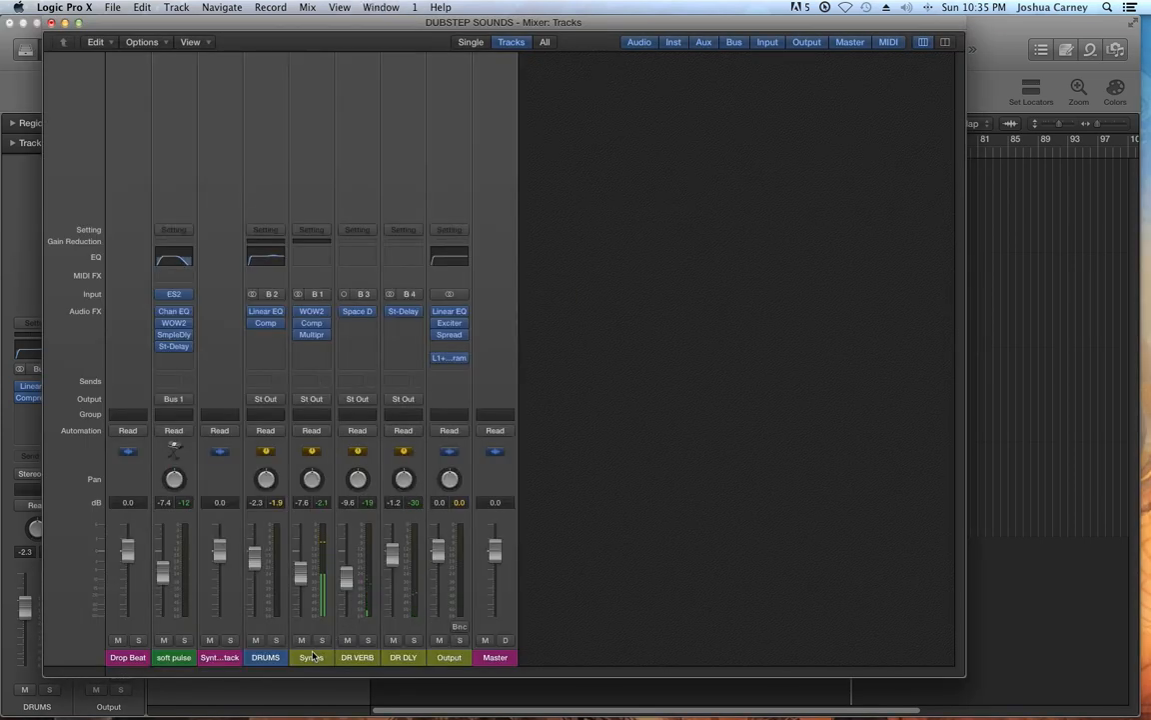
left_click(274, 665)
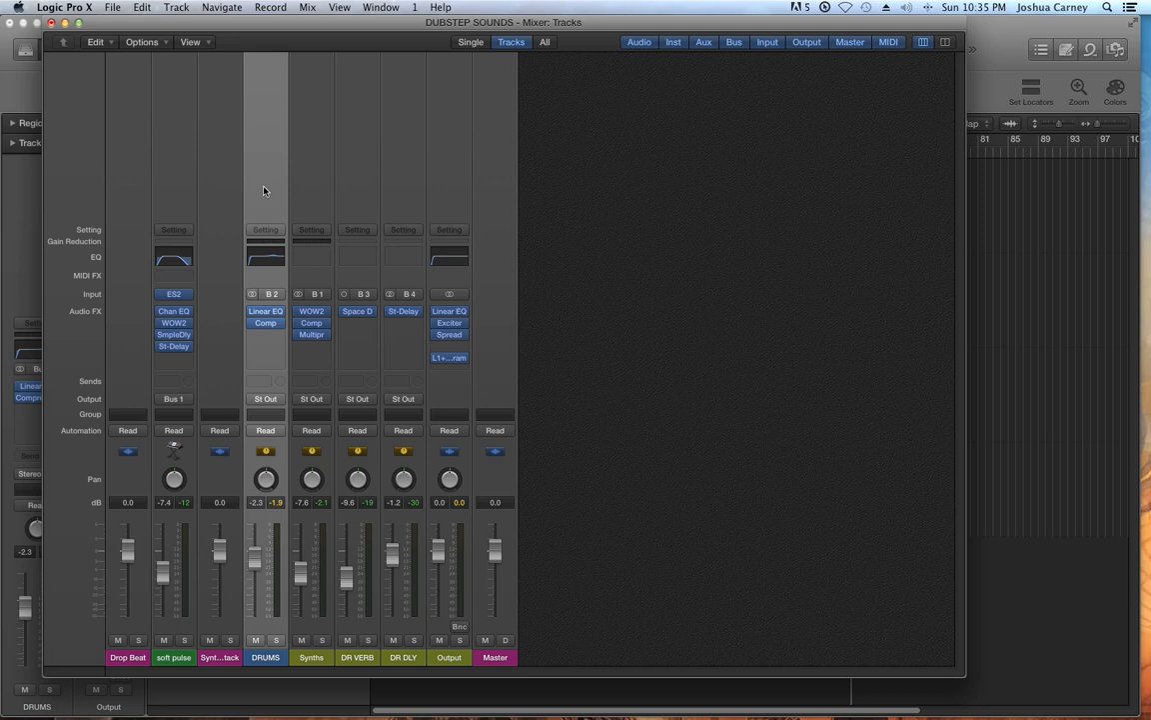
left_click(51, 24)
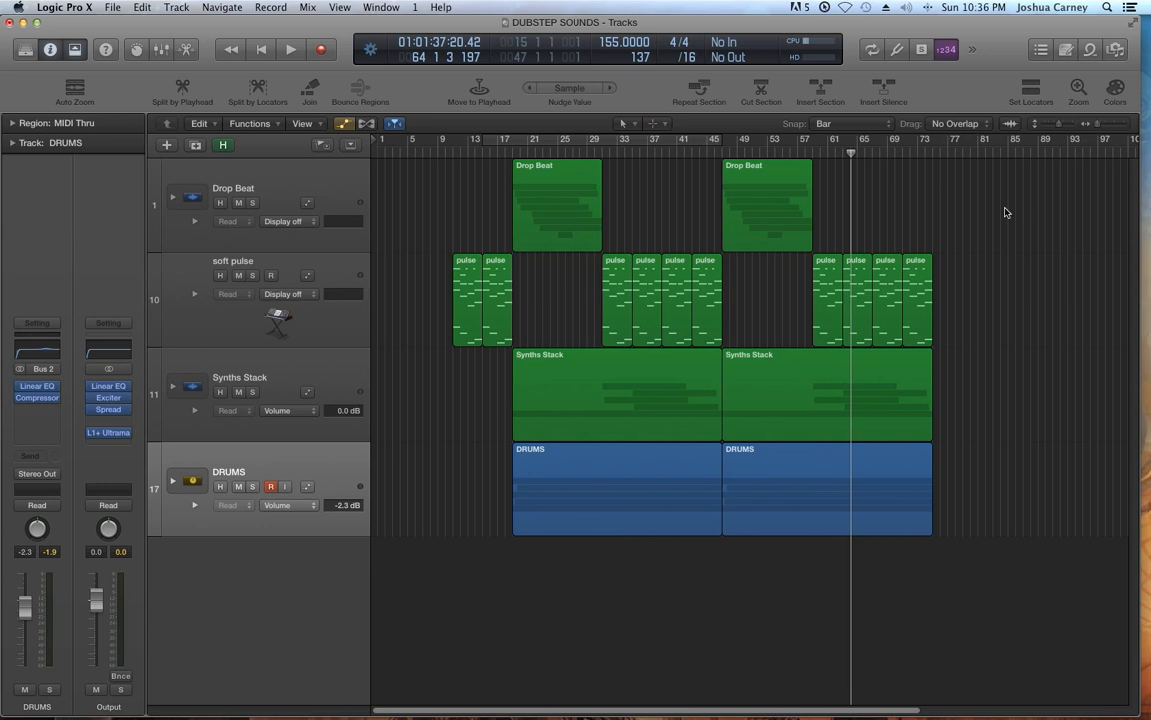
left_click_drag(440, 455, 840, 453)
left_click_drag(1045, 476, 547, 516)
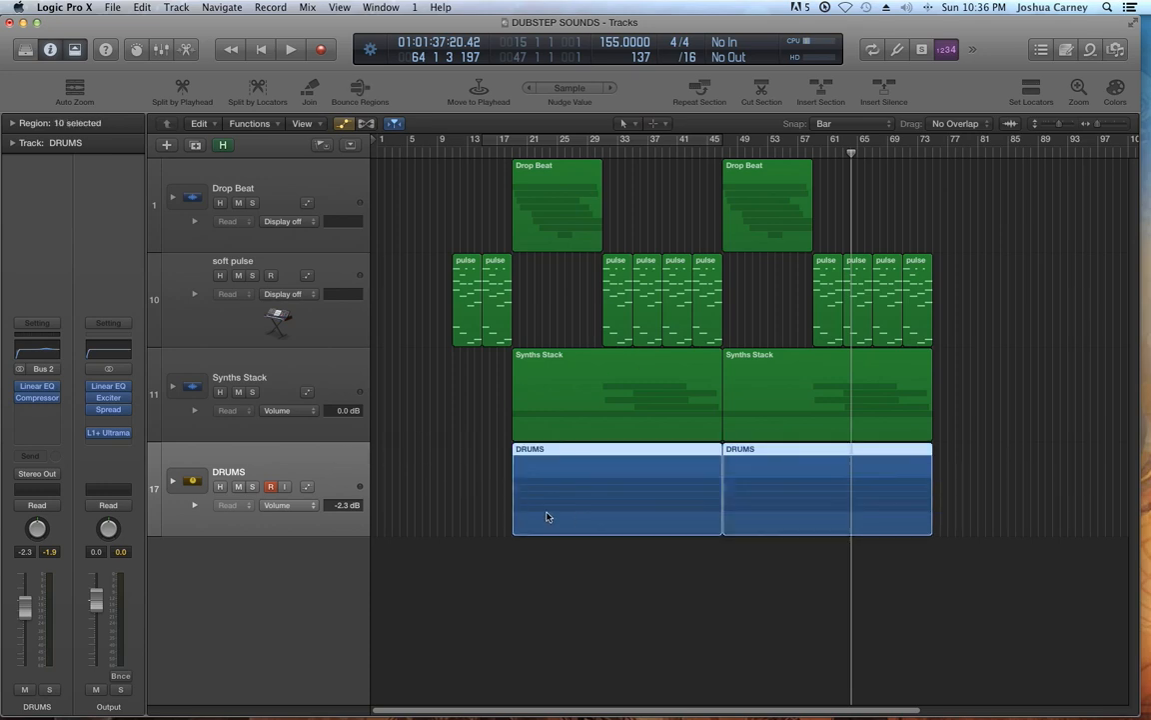
left_click_drag(449, 509, 840, 501)
left_click(999, 480)
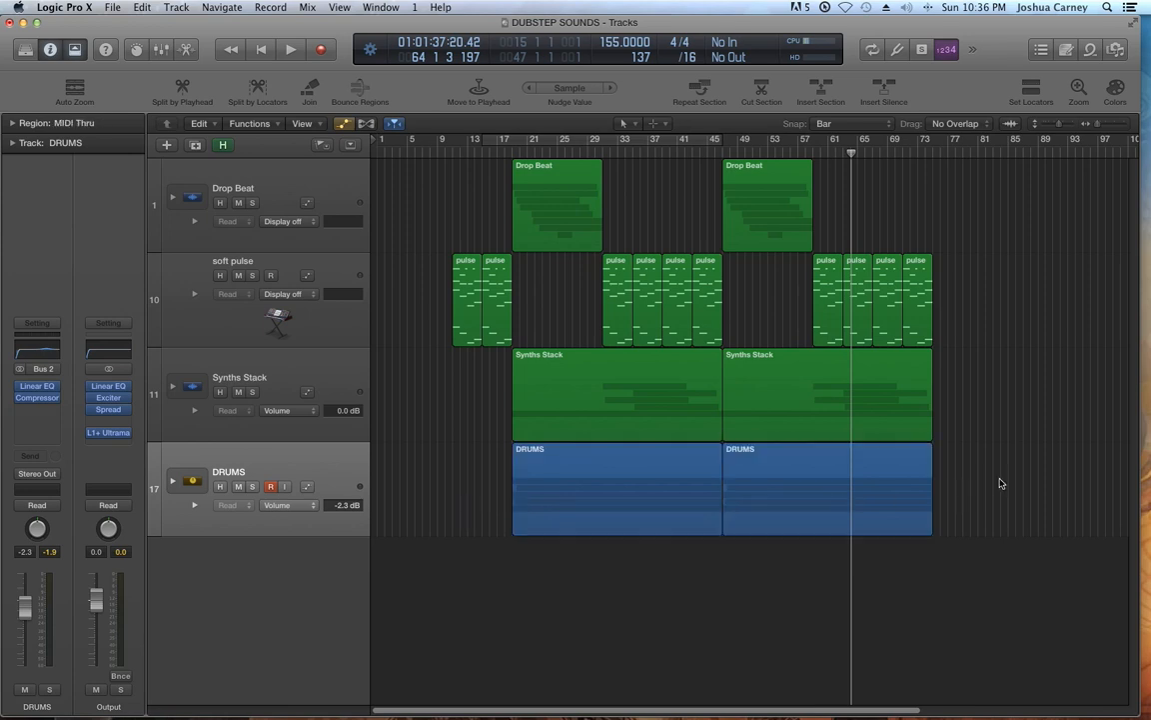